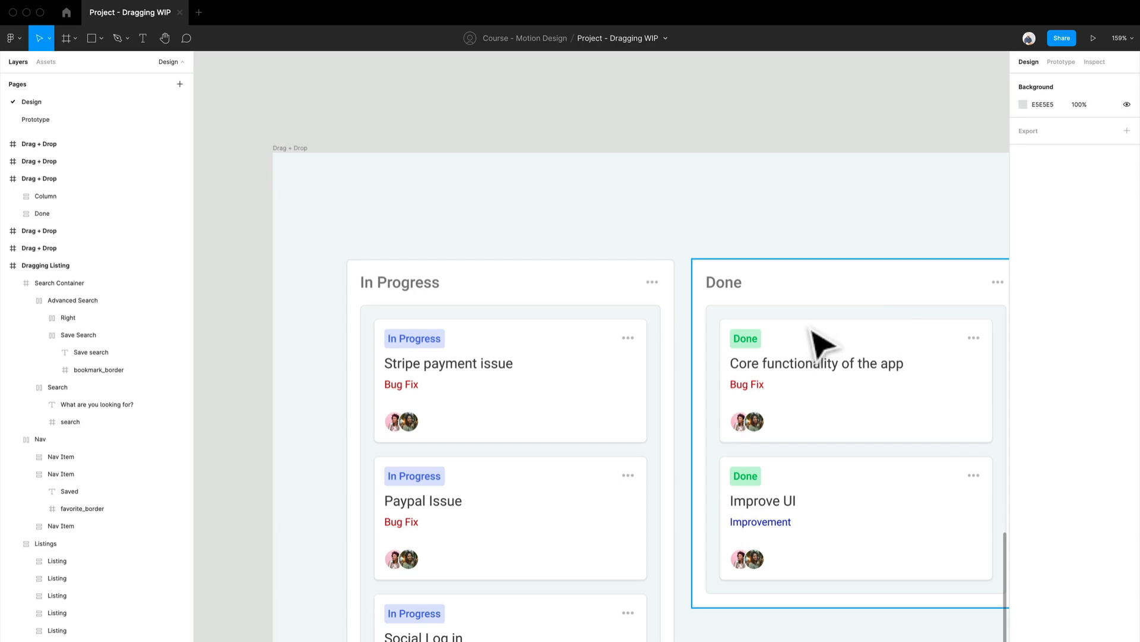
- Examine the layer structure of the first frame's In Progress column, including its card container, cards and header container
double_click(522, 404)
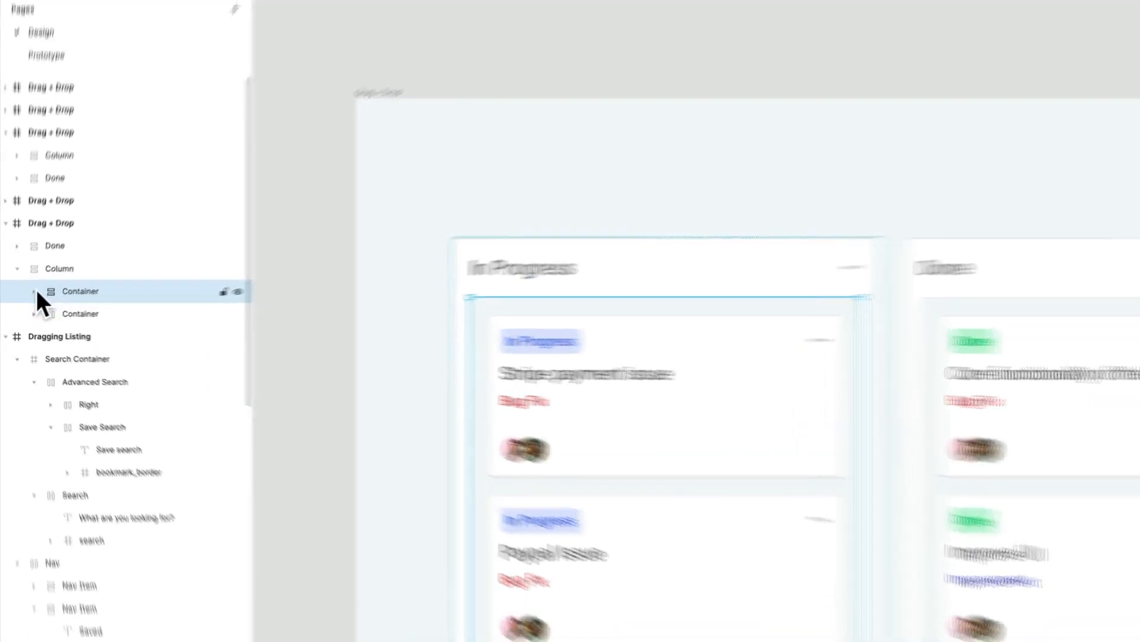
click(35, 291)
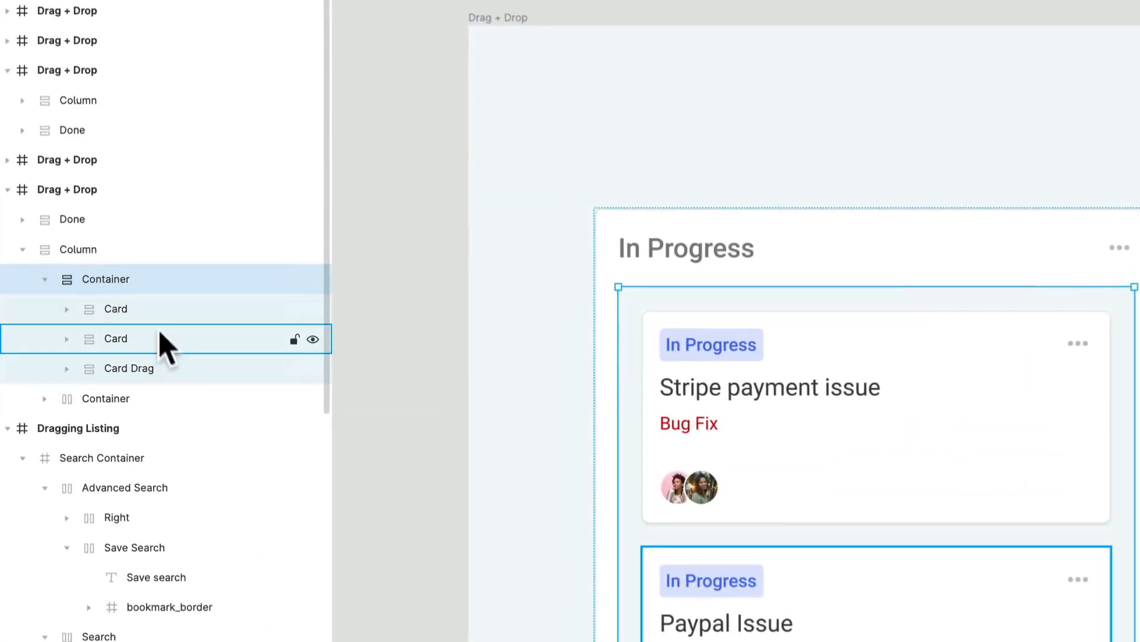
click(152, 309)
click(1075, 507)
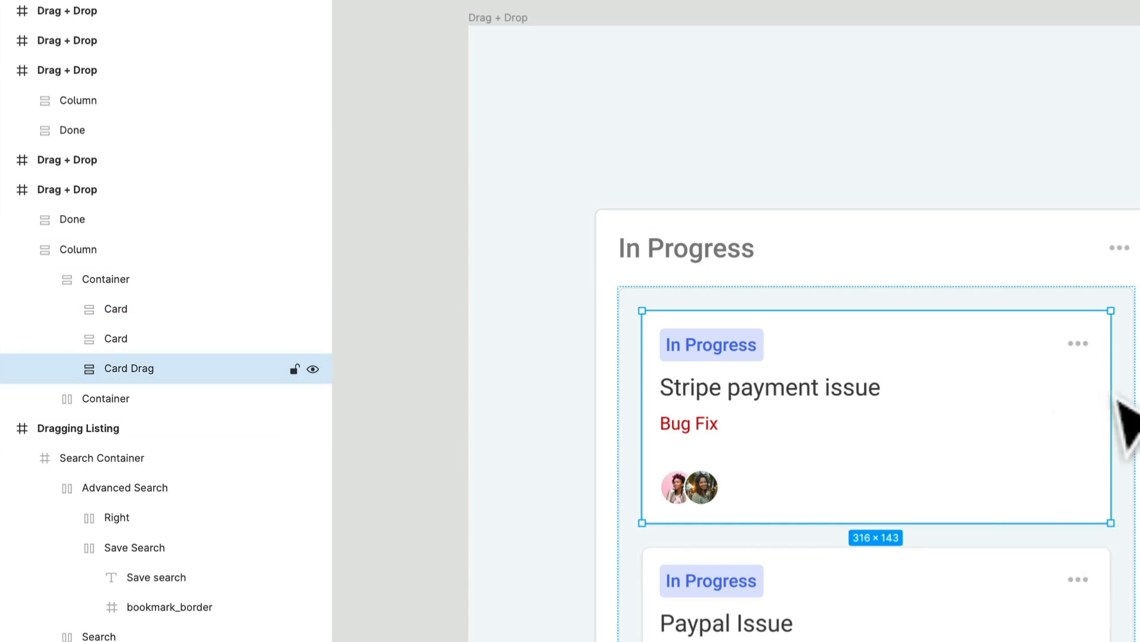
drag(1111, 404, 1111, 446)
click(1105, 256)
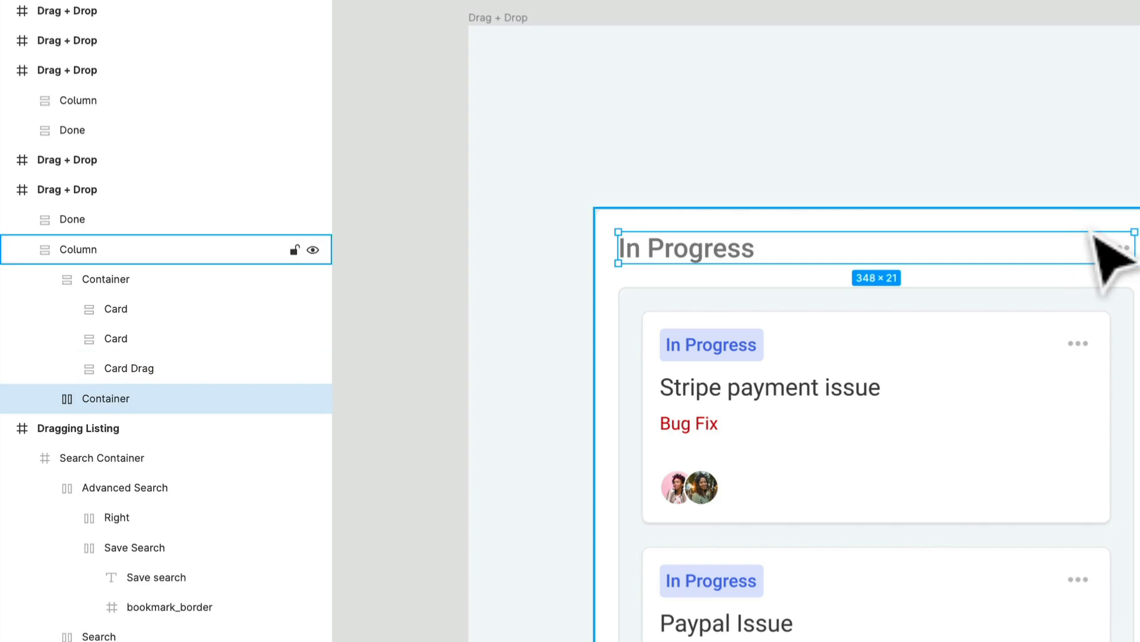
click(1113, 255)
drag(1139, 297, 1139, 325)
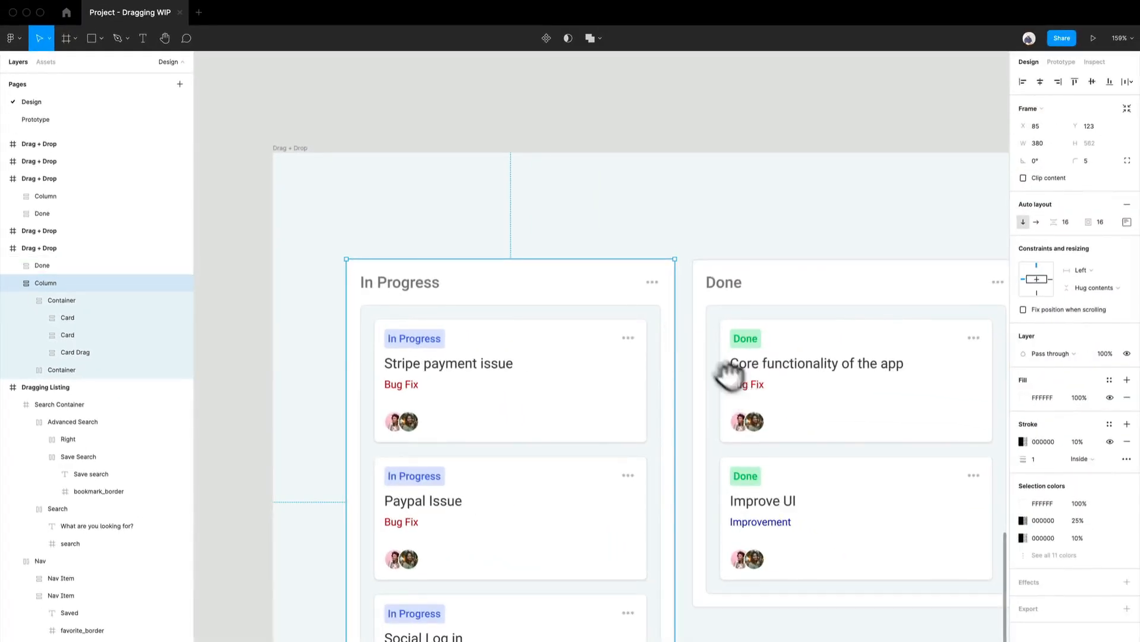
- Inspect the In Progress header's auto layout alignment and padding, its title and more icon, and the card container below it
scroll(692, 199, up, 4)
scroll(692, 199, left, 1)
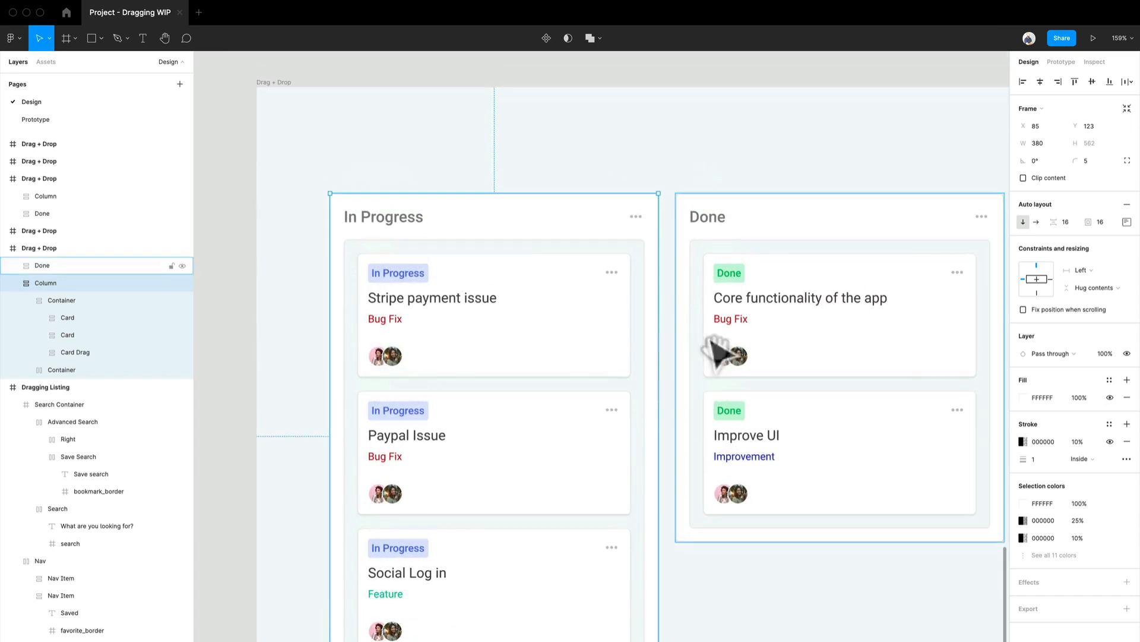
click(407, 231)
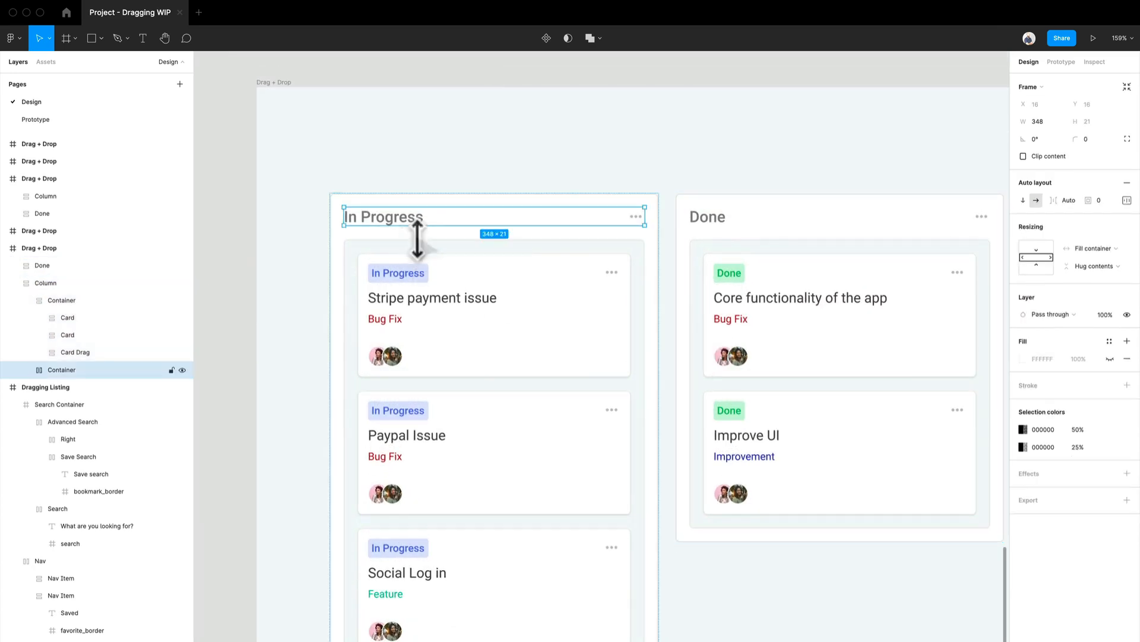
ctrl+scroll(407, 231, up, 5)
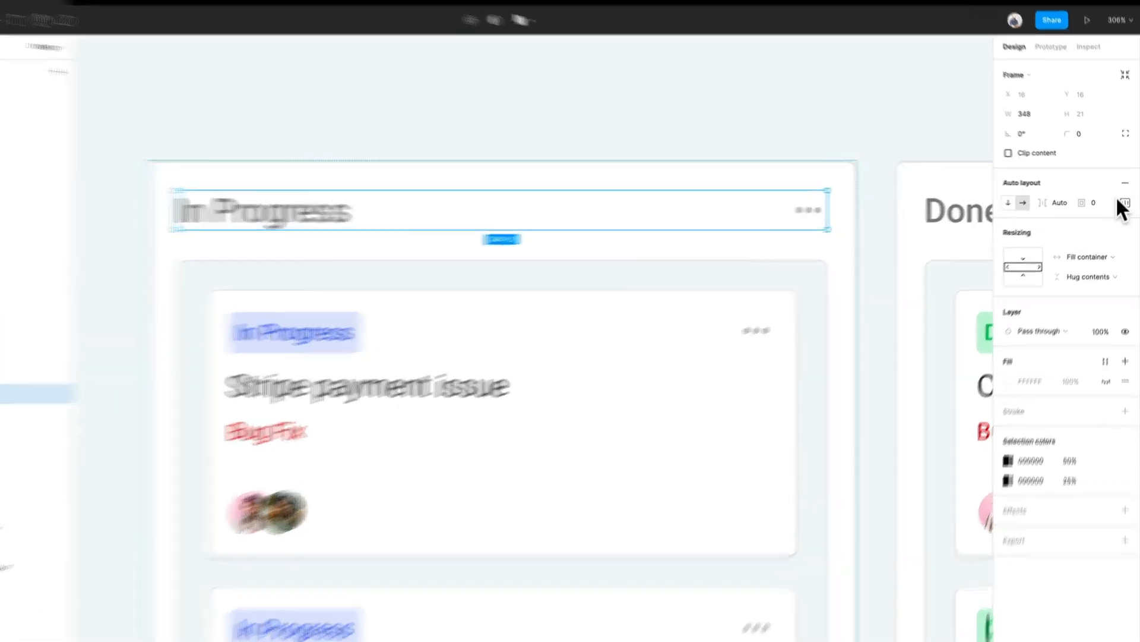
click(1127, 200)
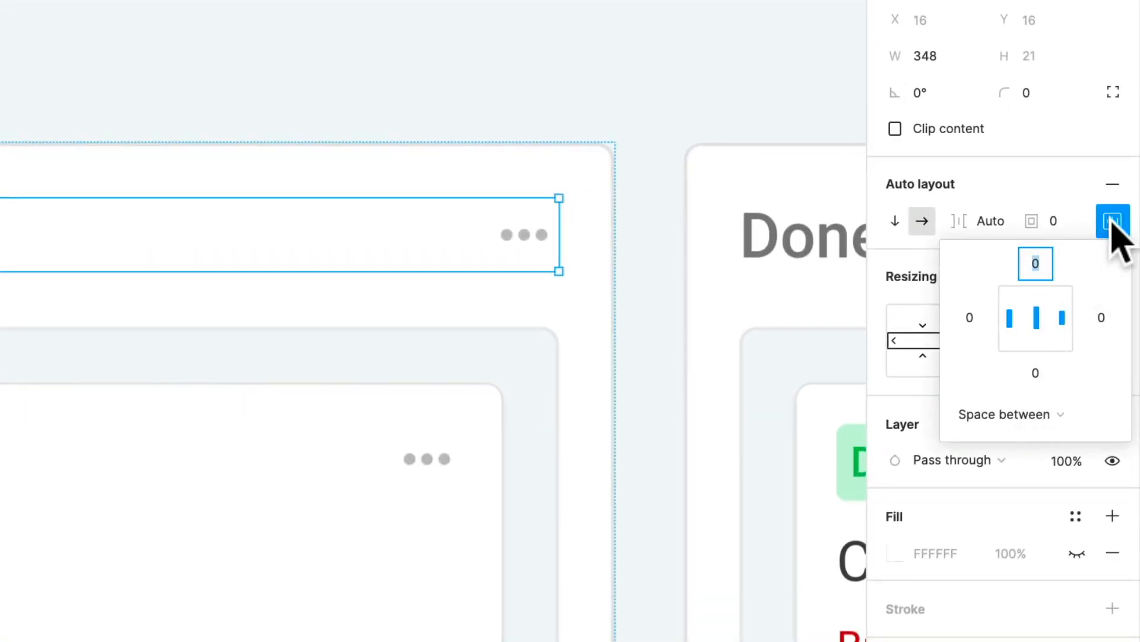
click(1113, 222)
click(535, 244)
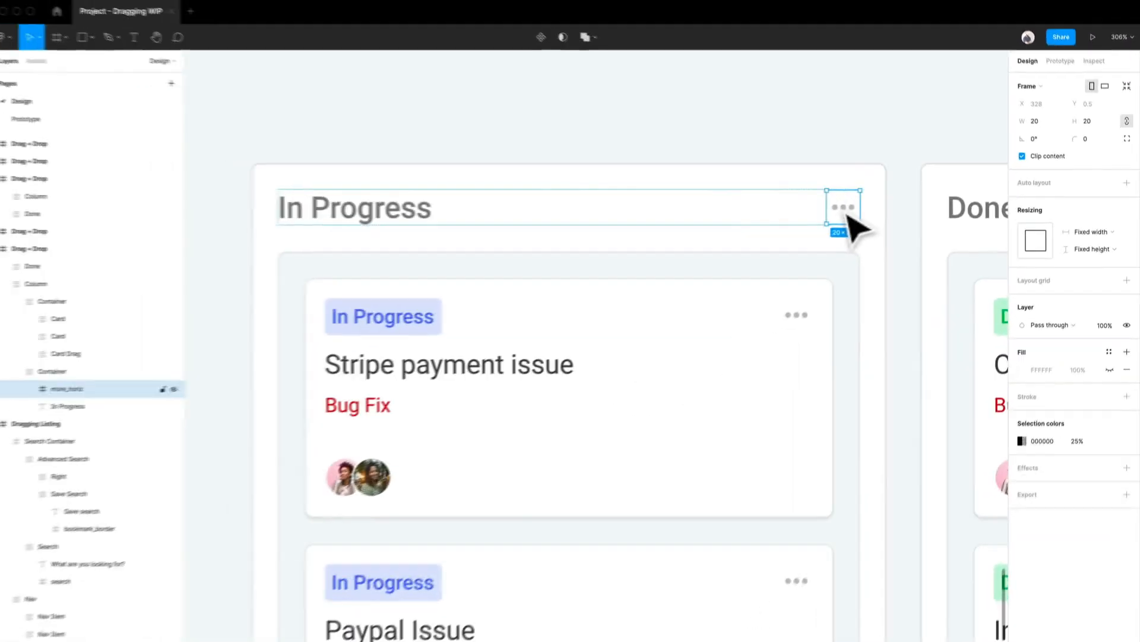
click(381, 220)
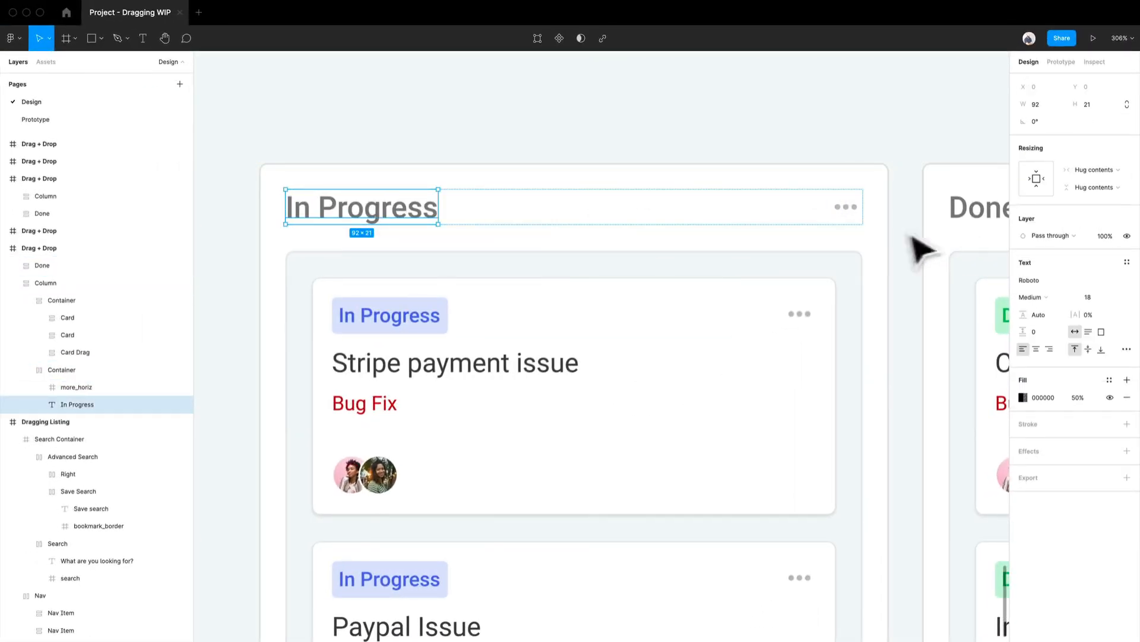
click(753, 302)
click(775, 213)
click(794, 339)
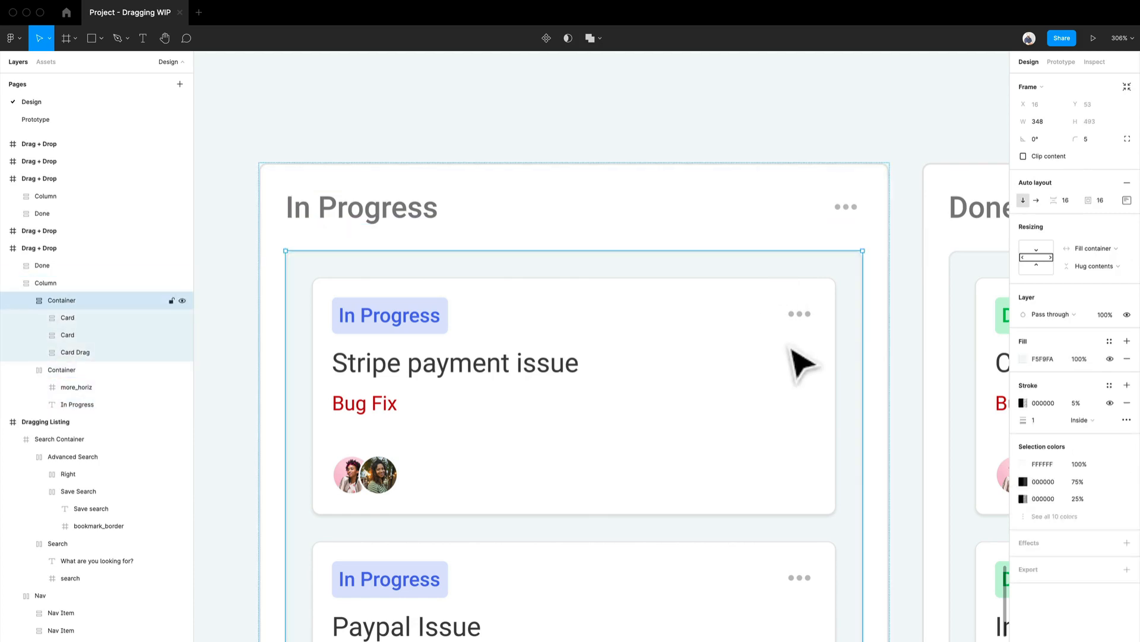
- Look over the sequence of Drag + Drop frames to examine the stages of moving the card between columns
scroll(789, 347, down, 1)
scroll(802, 362, down, 5)
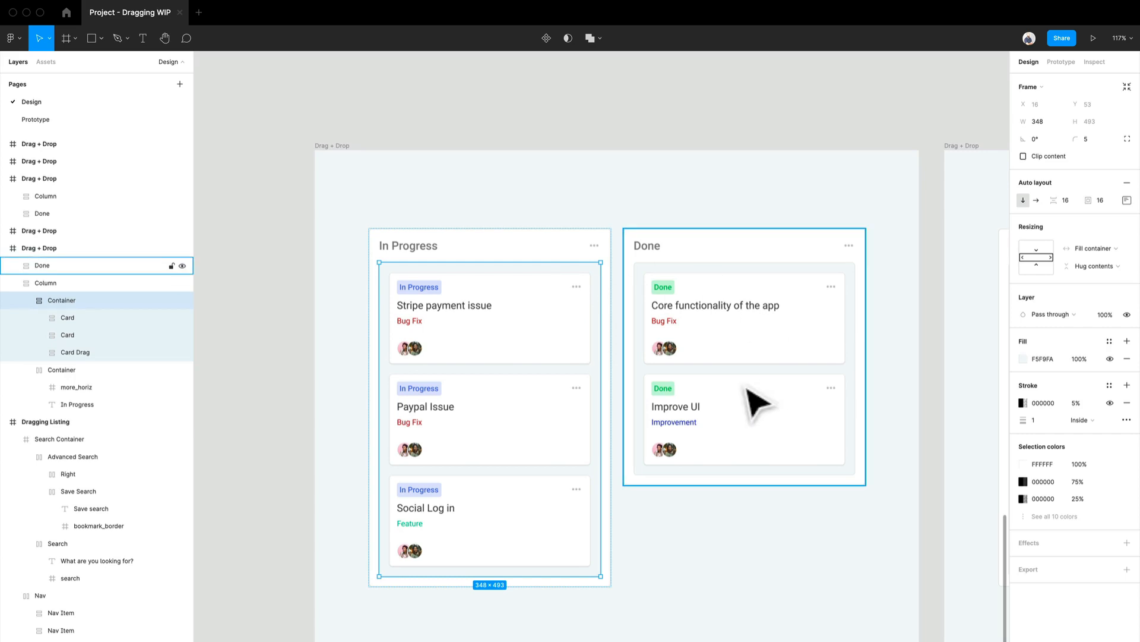
scroll(757, 404, down, 2)
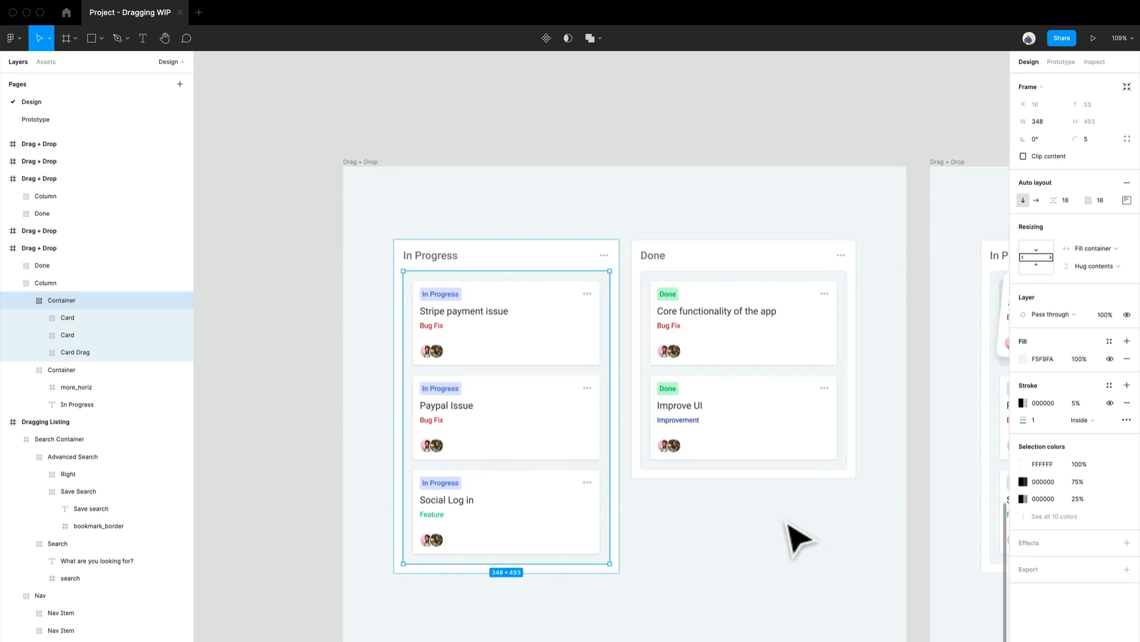
drag(784, 573, 618, 461)
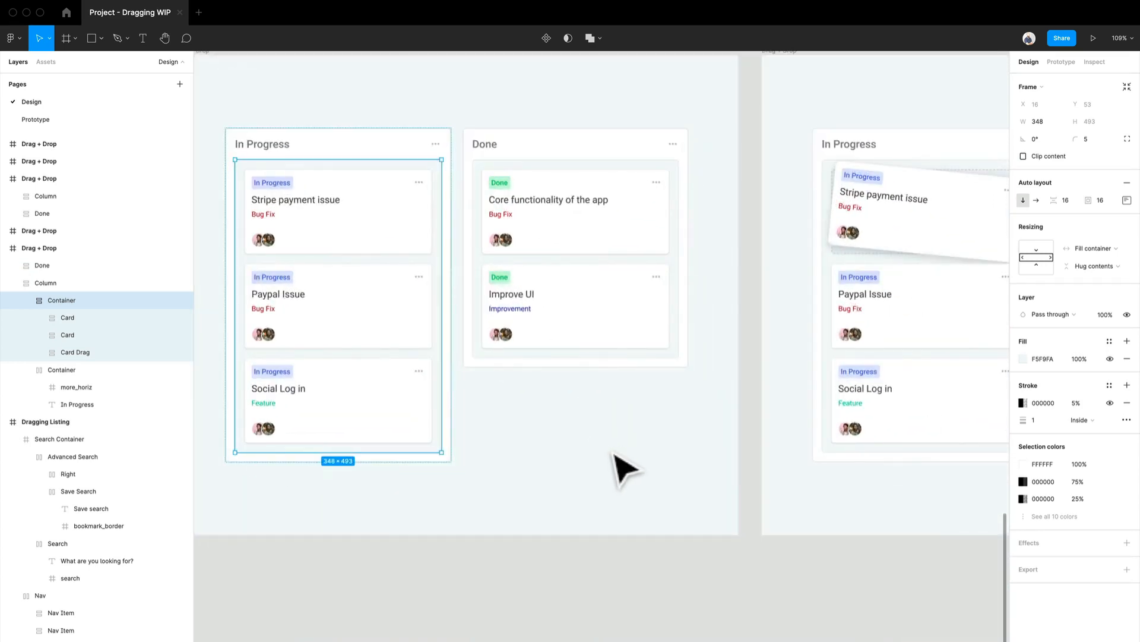
scroll(818, 497, down, 8)
drag(851, 561, 334, 352)
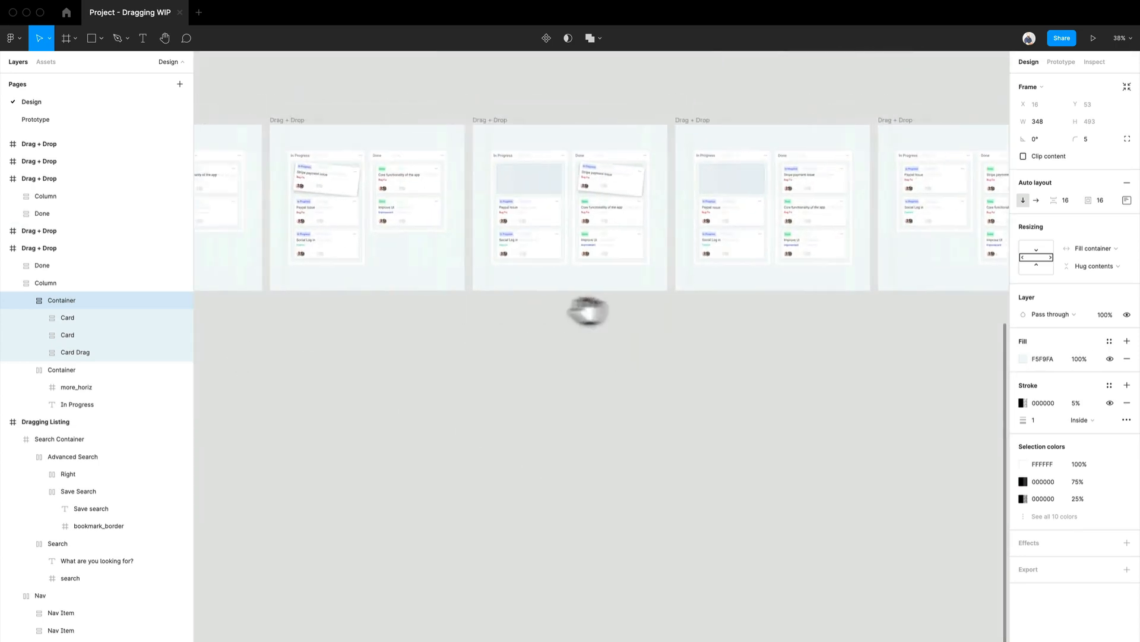
drag(588, 311, 644, 319)
drag(416, 300, 624, 402)
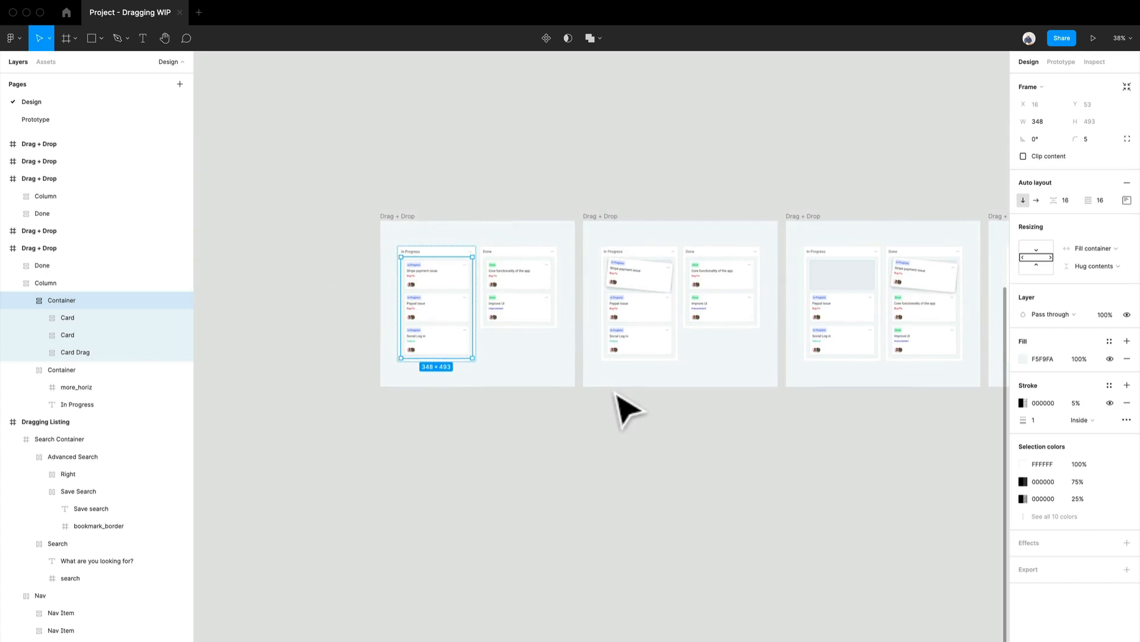
click(596, 422)
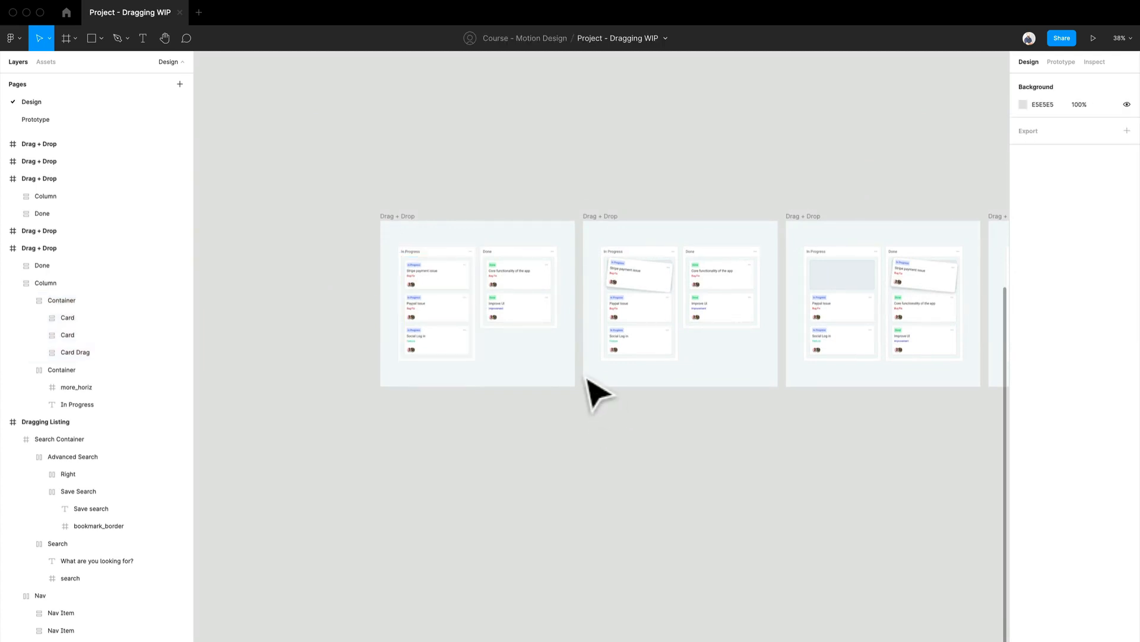
- Compare the first frame's auto layout In Progress column and card container with the second frame's column
scroll(591, 339, up, 10)
scroll(591, 338, down, 5)
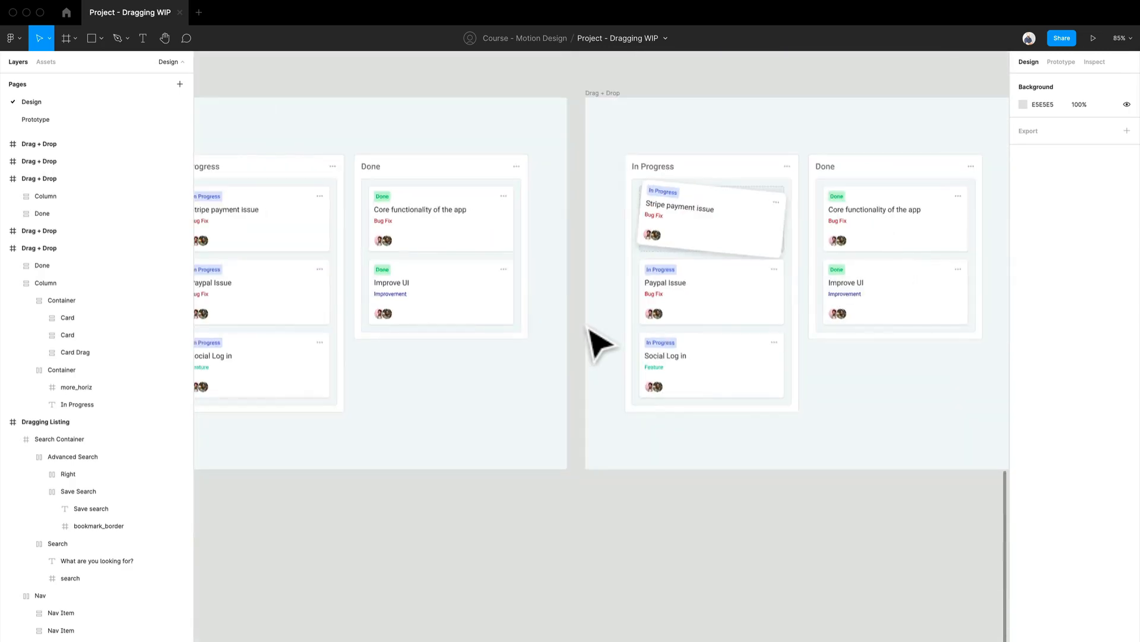
scroll(521, 407, left, 5)
click(399, 249)
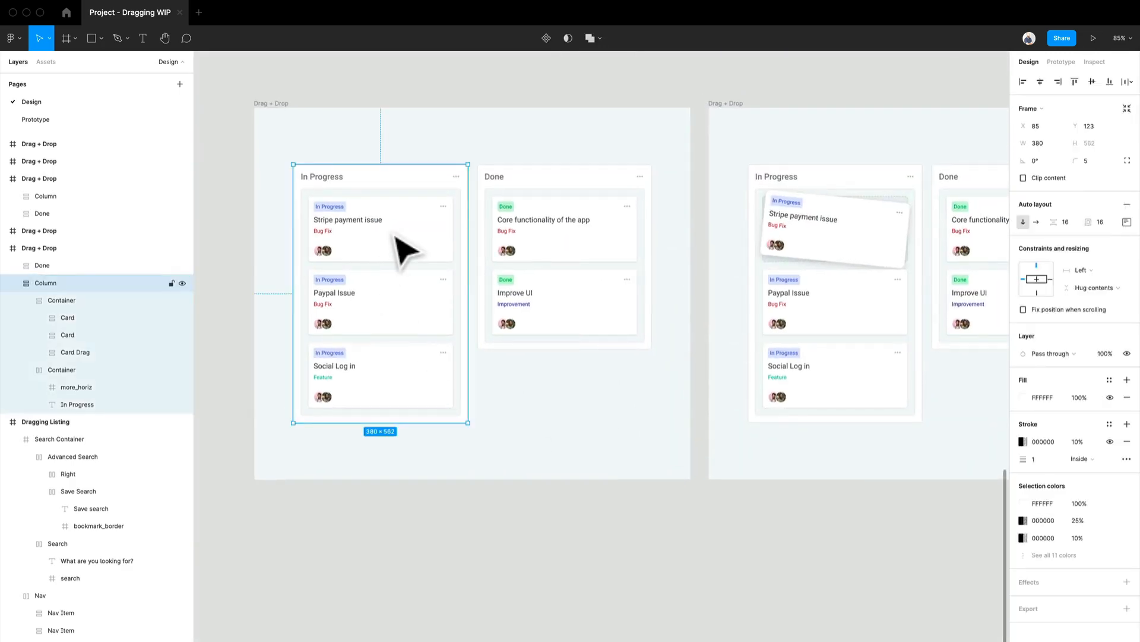
click(400, 248)
scroll(402, 247, up, 3)
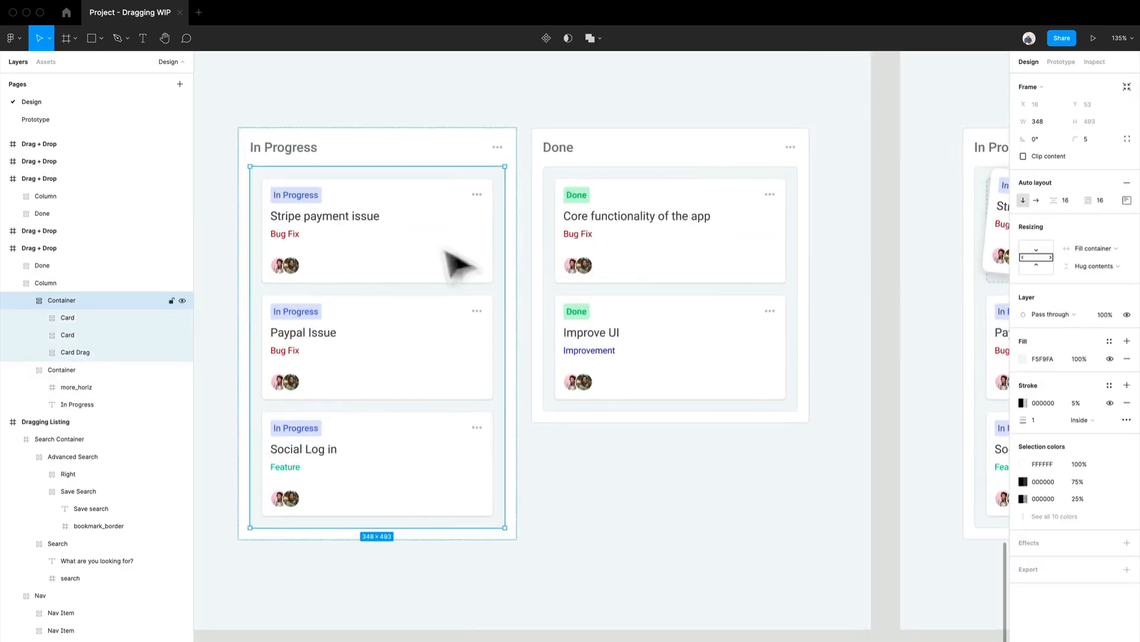
scroll(457, 264, right, 10)
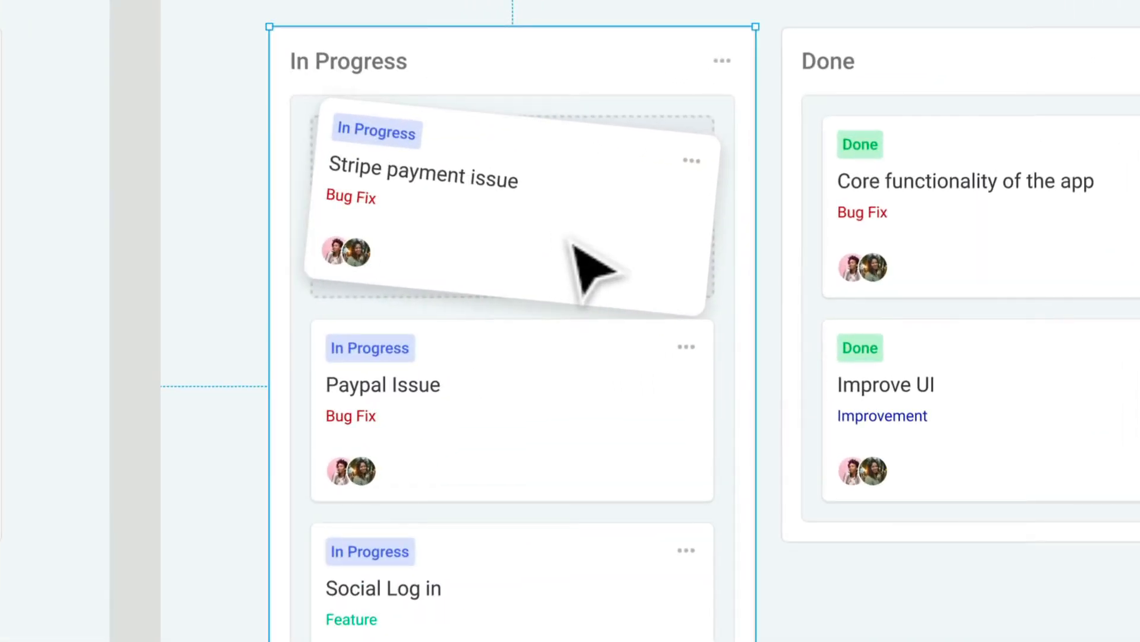
- Try applying auto layout to the second frame's In Progress card container that holds the tilted card, and undo it
click(574, 243)
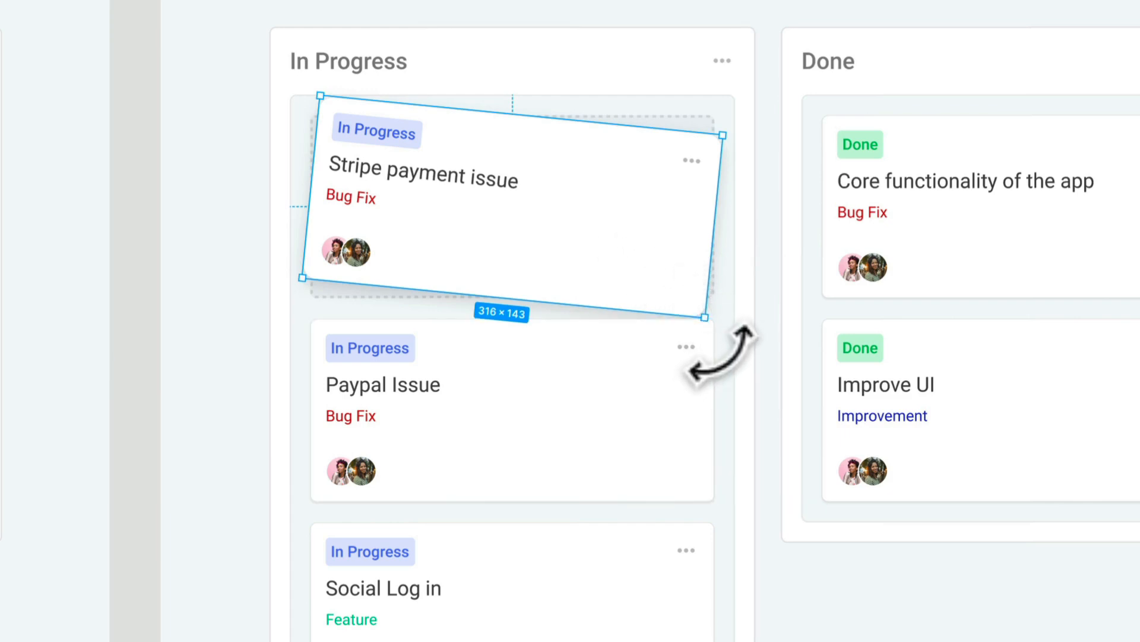
click(726, 119)
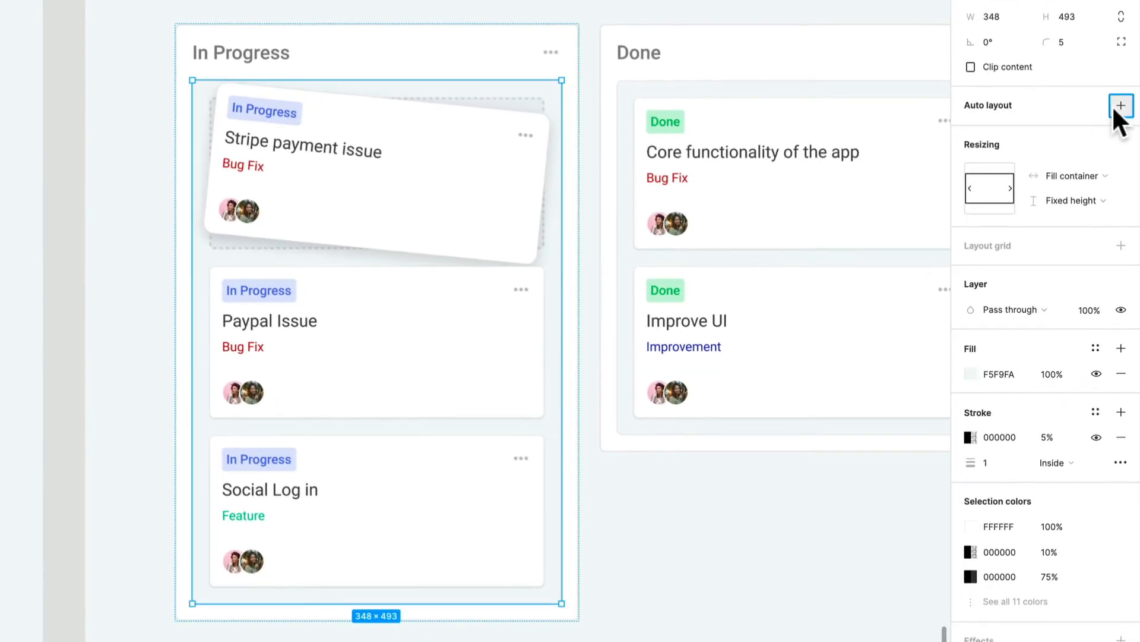
click(1117, 107)
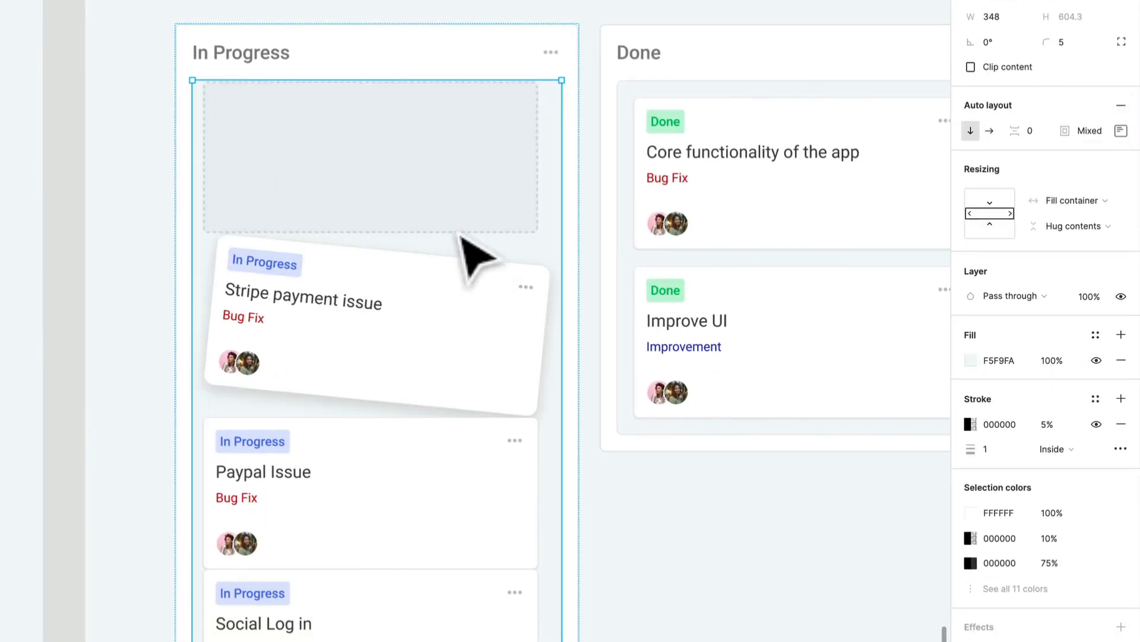
key(ctrl+z)
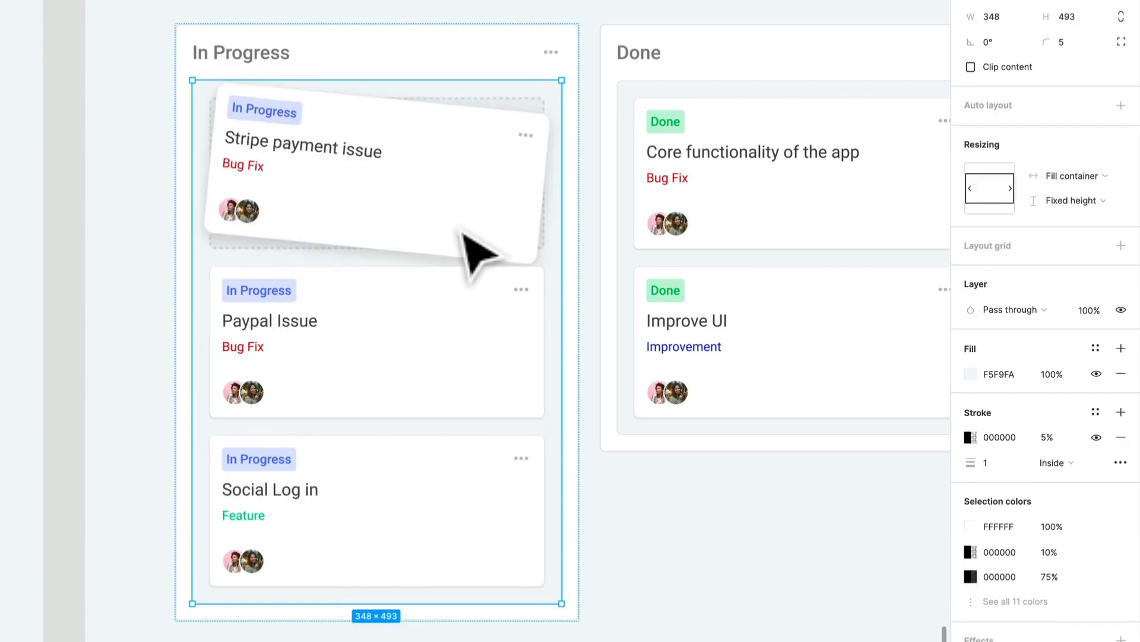
- Rotate the tilted Stripe payment issue card in the second frame to about -3.74°
click(517, 190)
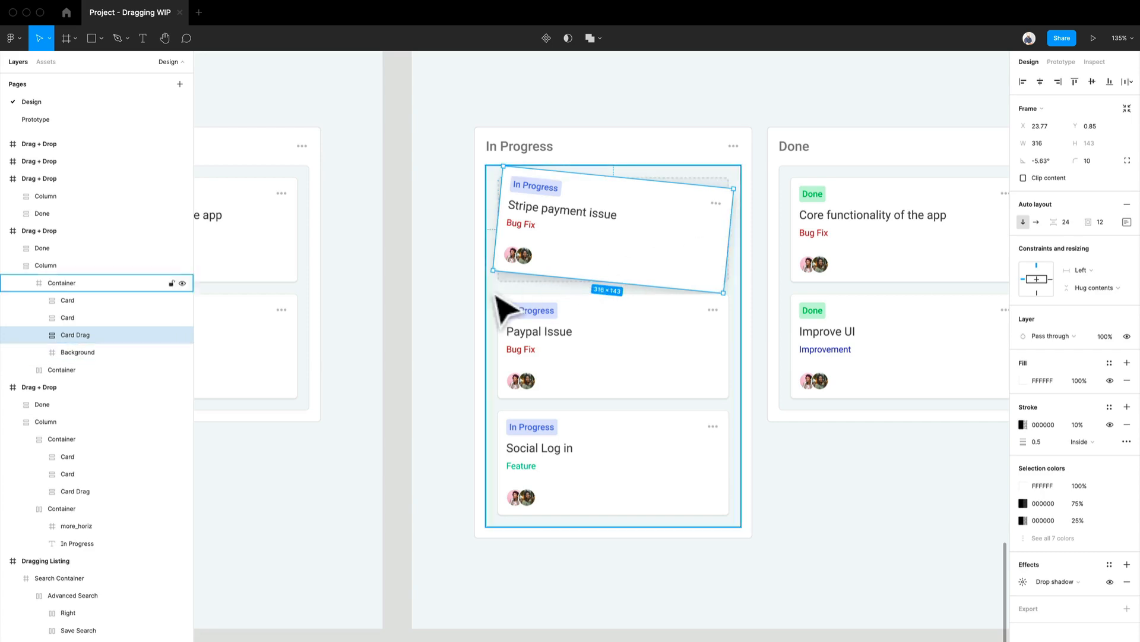
scroll(504, 305, down, 2)
scroll(606, 372, left, 5)
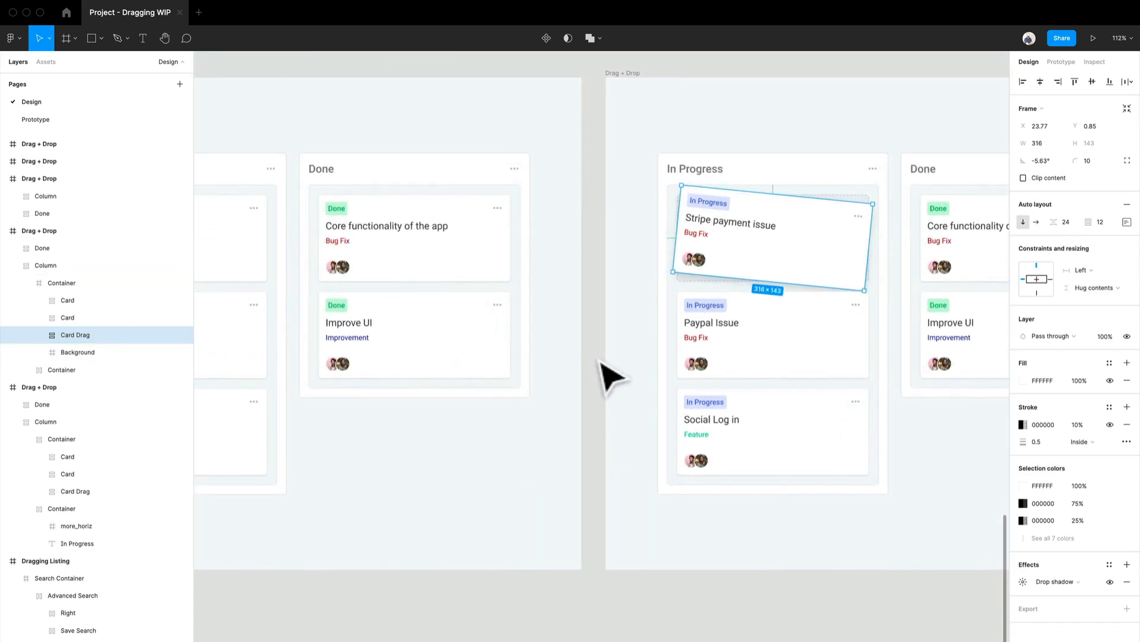
scroll(601, 363, down, 2)
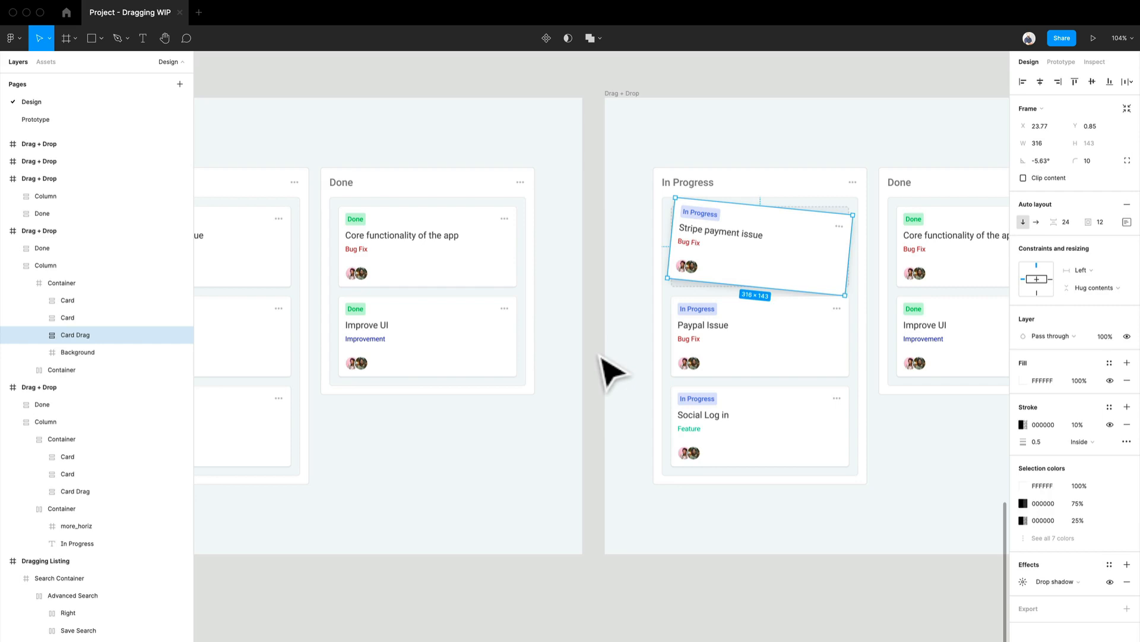
scroll(601, 356, down, 4)
drag(456, 369, 513, 346)
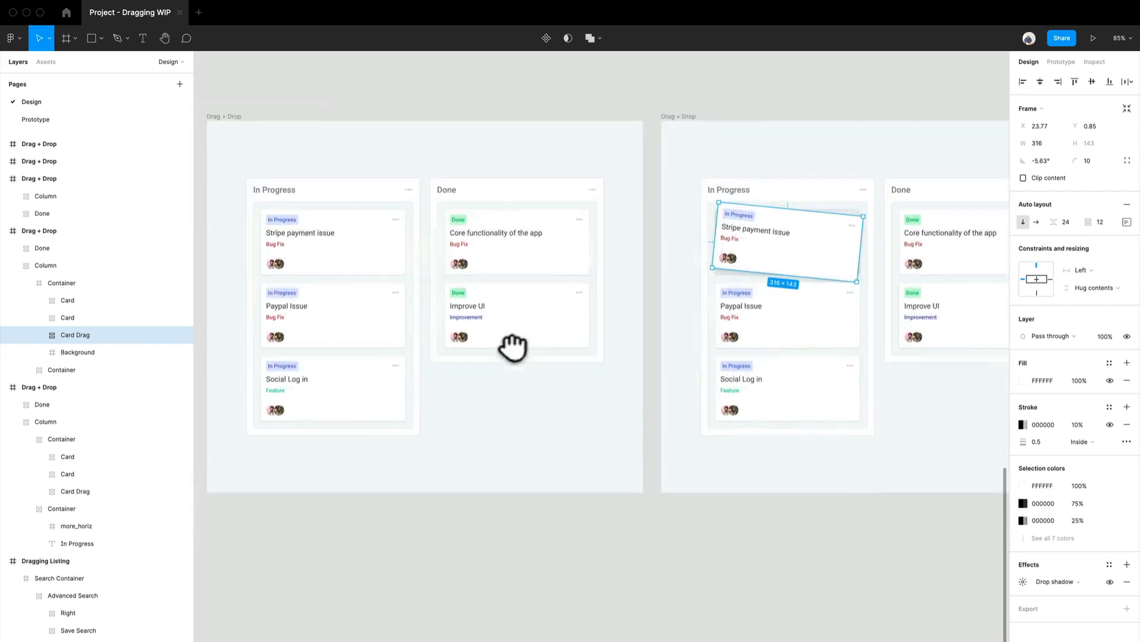
drag(721, 297, 634, 308)
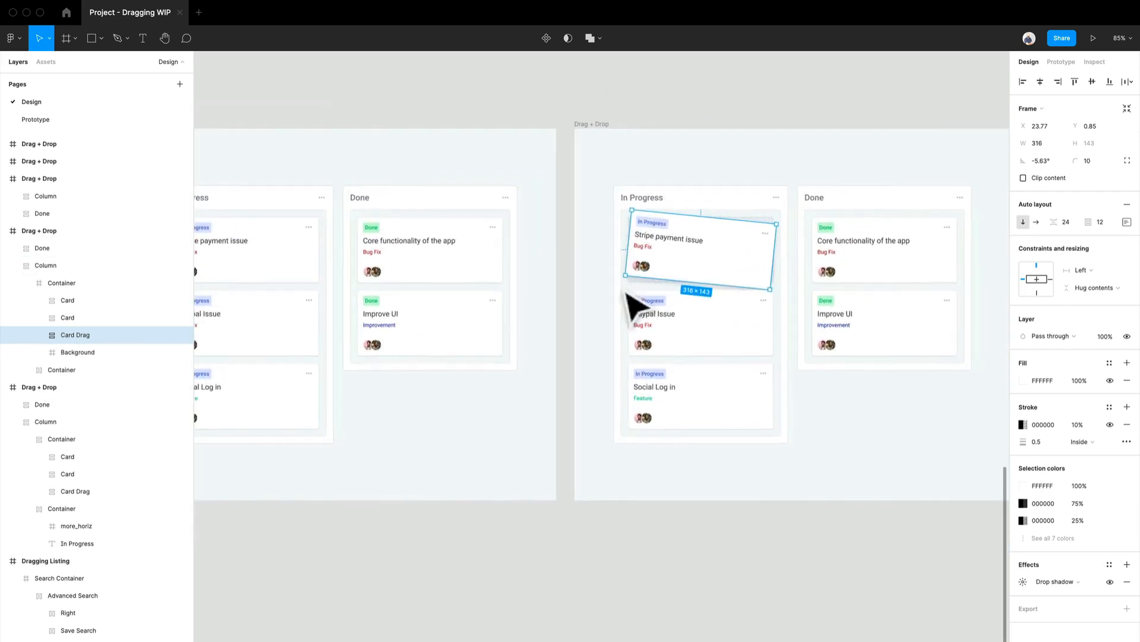
scroll(742, 279, up, 5)
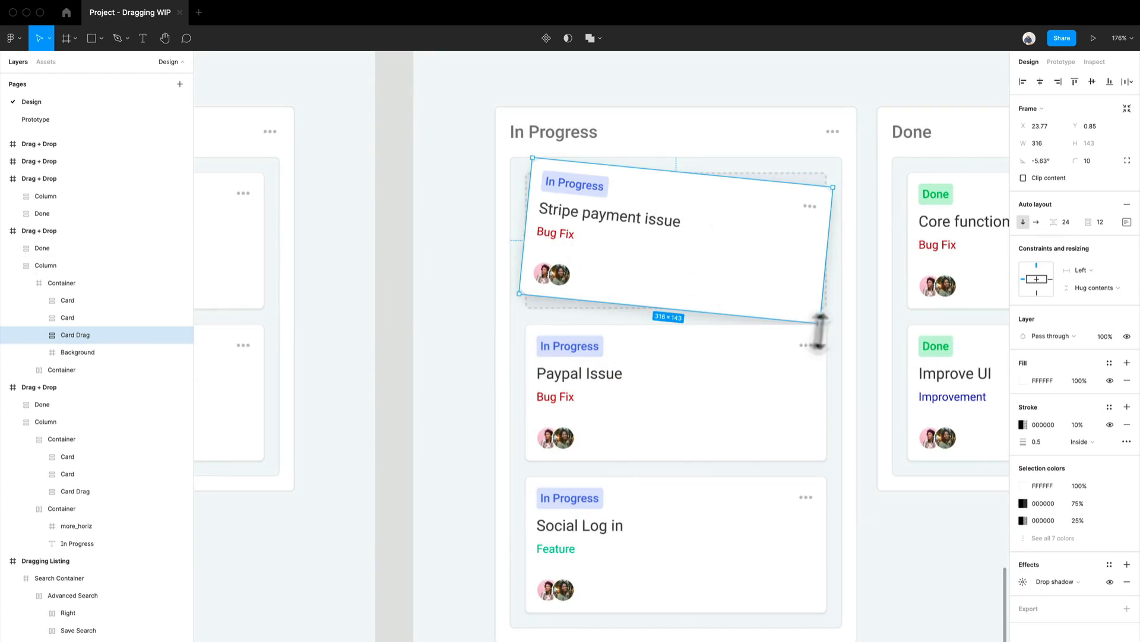
drag(833, 342, 841, 332)
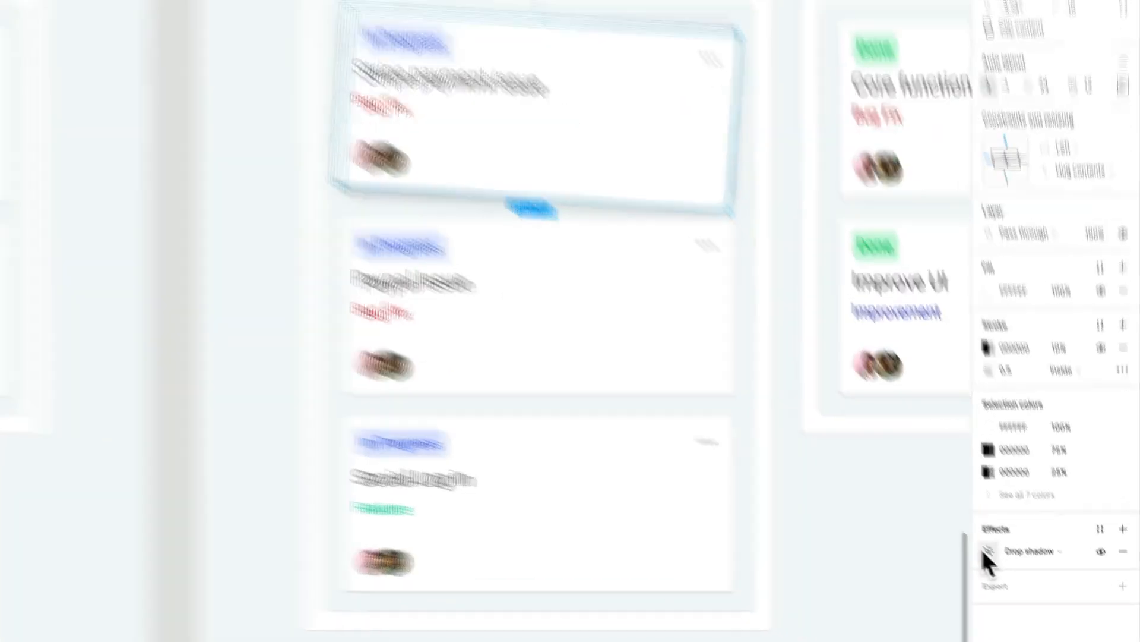
- Open the tilted card's drop shadow settings and compare the card with its flat version in the first frame
click(1023, 582)
drag(18, 36, 737, 98)
drag(12, 59, 586, 3)
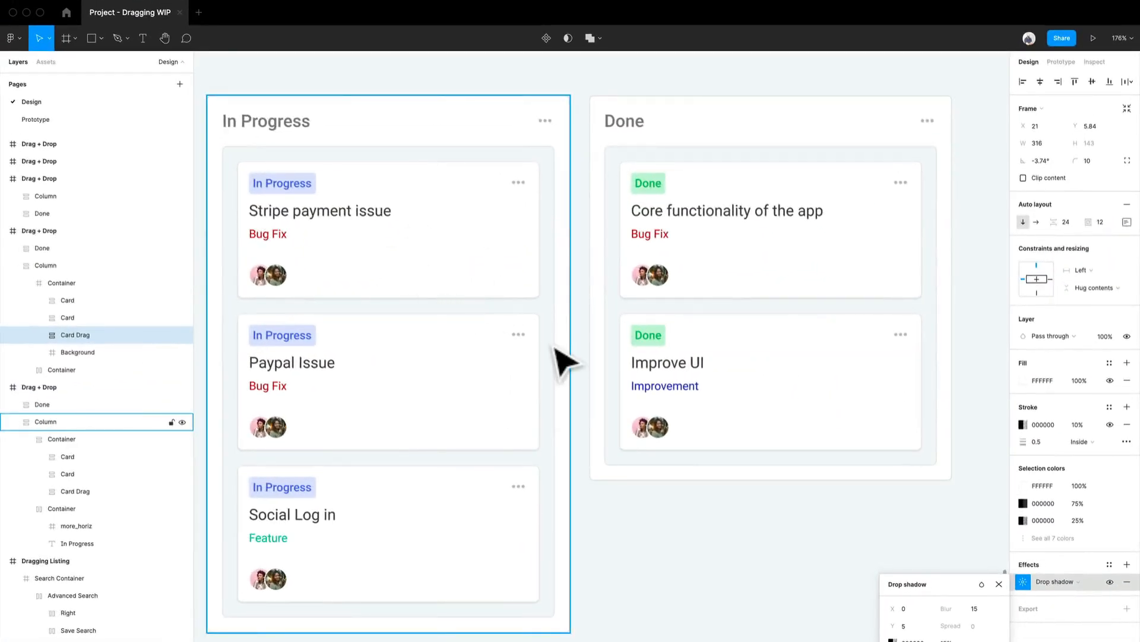
scroll(561, 357, down, 3)
drag(877, 350, 528, 338)
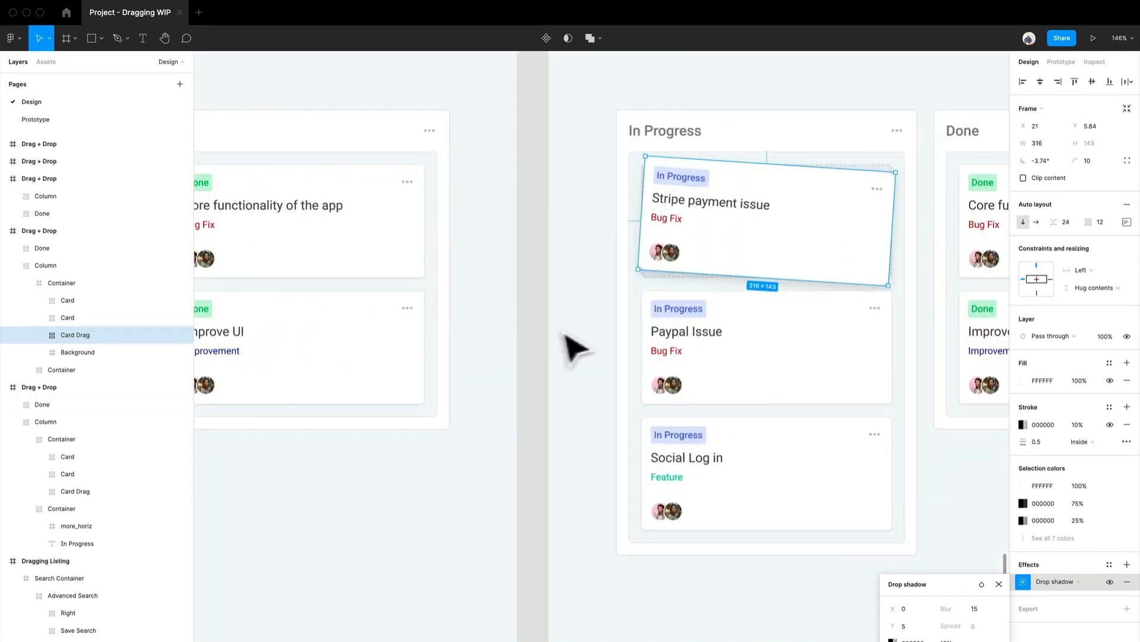
- Move the tilted Stripe payment issue card down to about Y 101 and select the dashed placeholder behind it
click(582, 322)
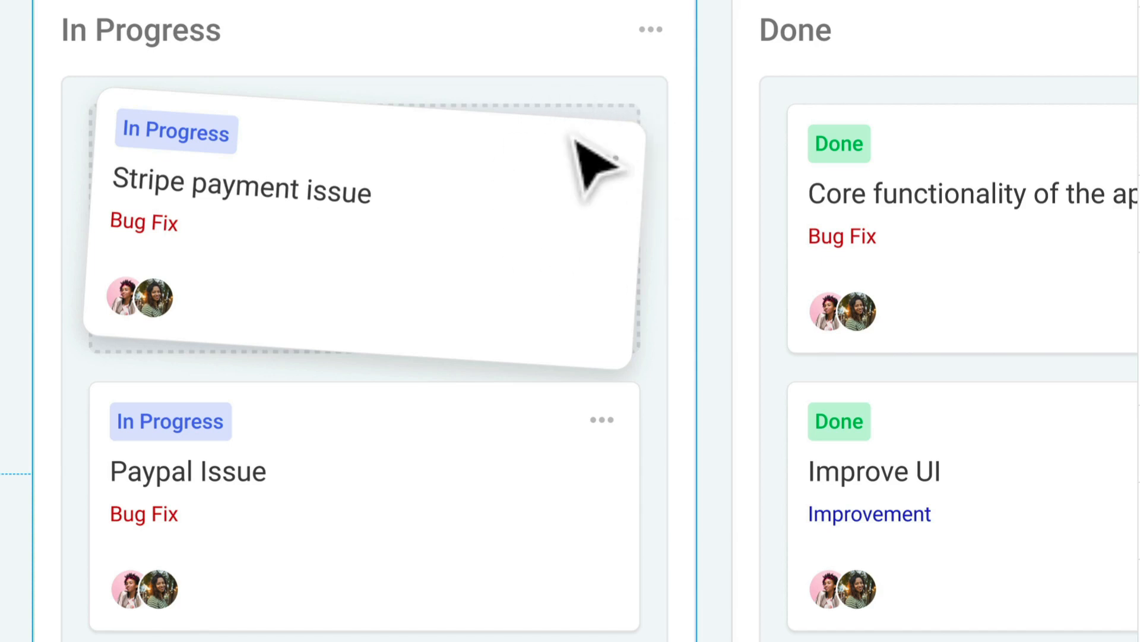
double_click(544, 277)
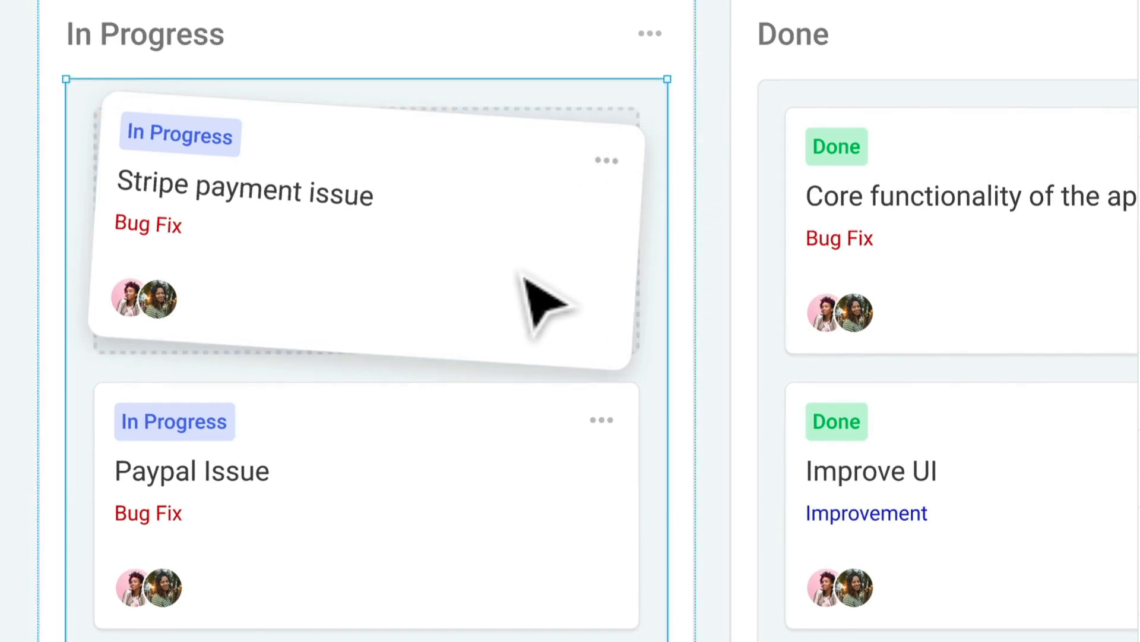
mouse_move(546, 279)
mouse_down()
mouse_move(523, 394)
mouse_move(541, 296)
mouse_up()
click(587, 185)
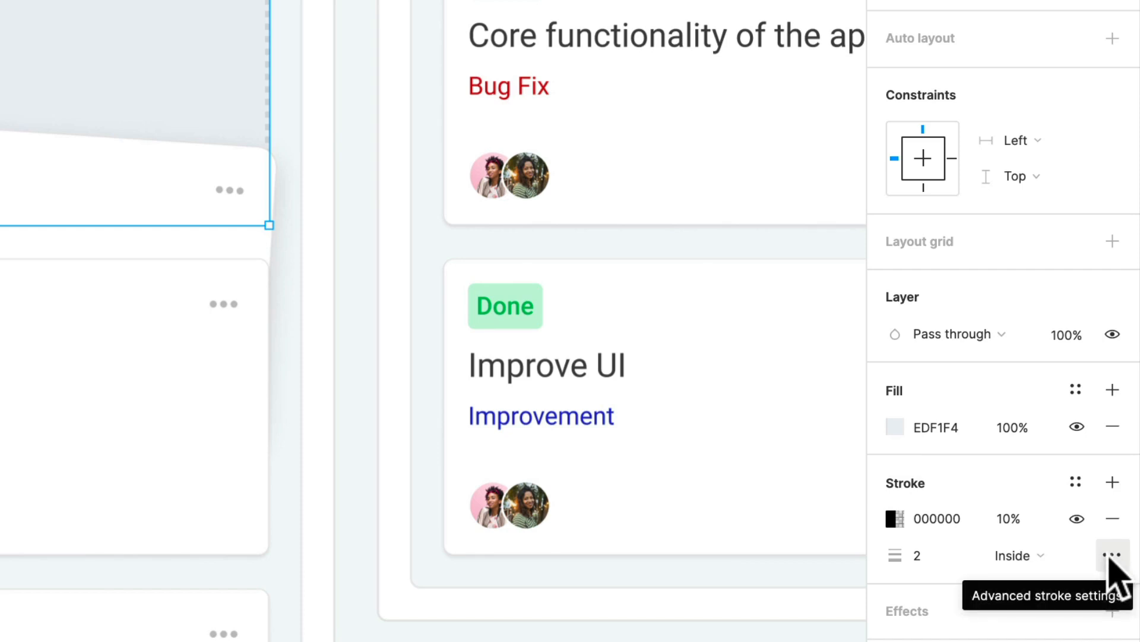
- Try a solid stroke style on the dashed placeholder, and undo both the stroke change and the card move
click(1110, 557)
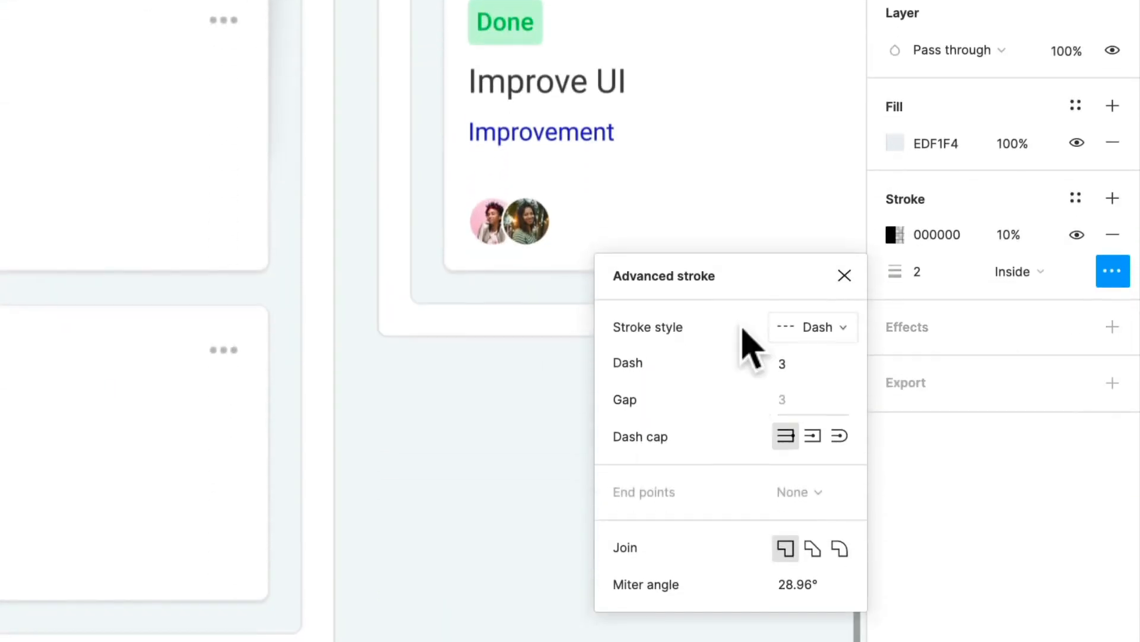
click(837, 352)
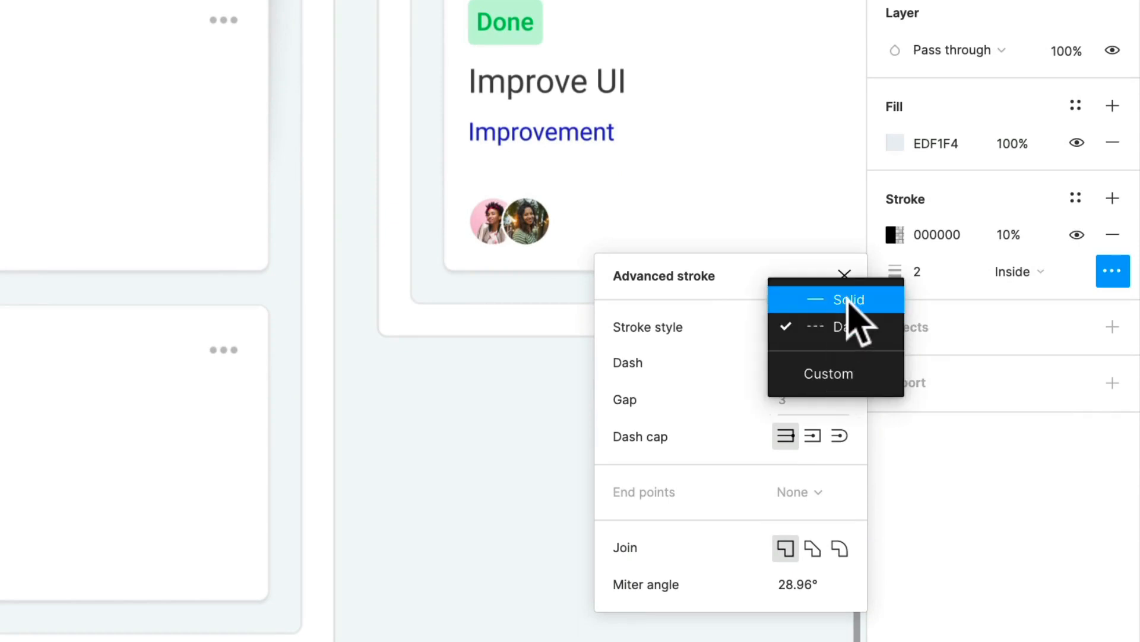
click(848, 244)
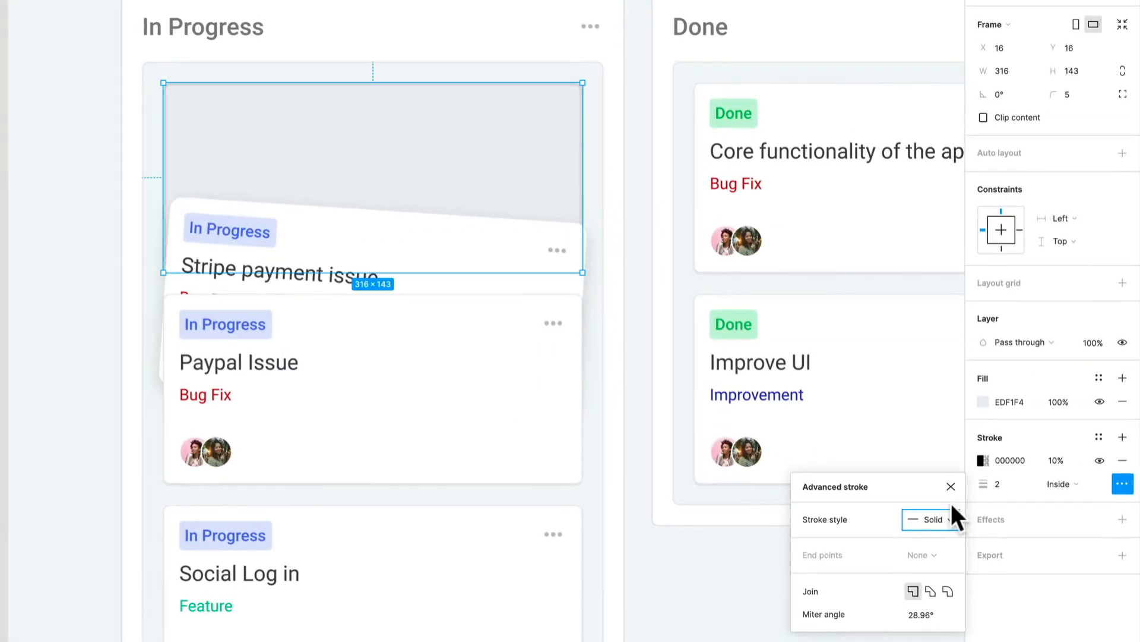
key(super+z)
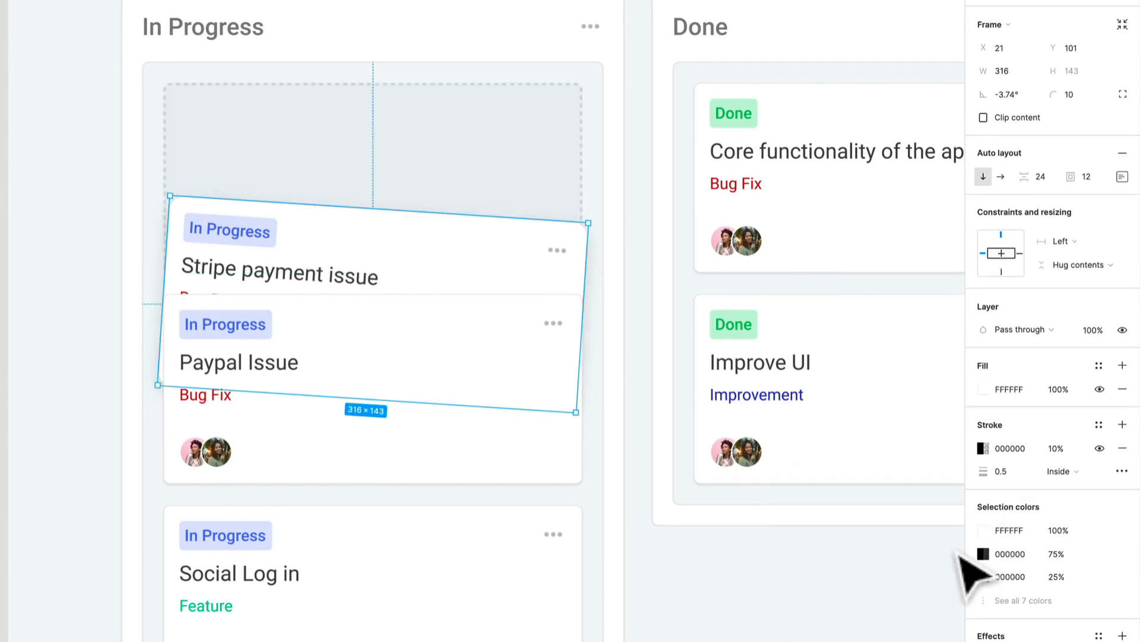
key(super+z)
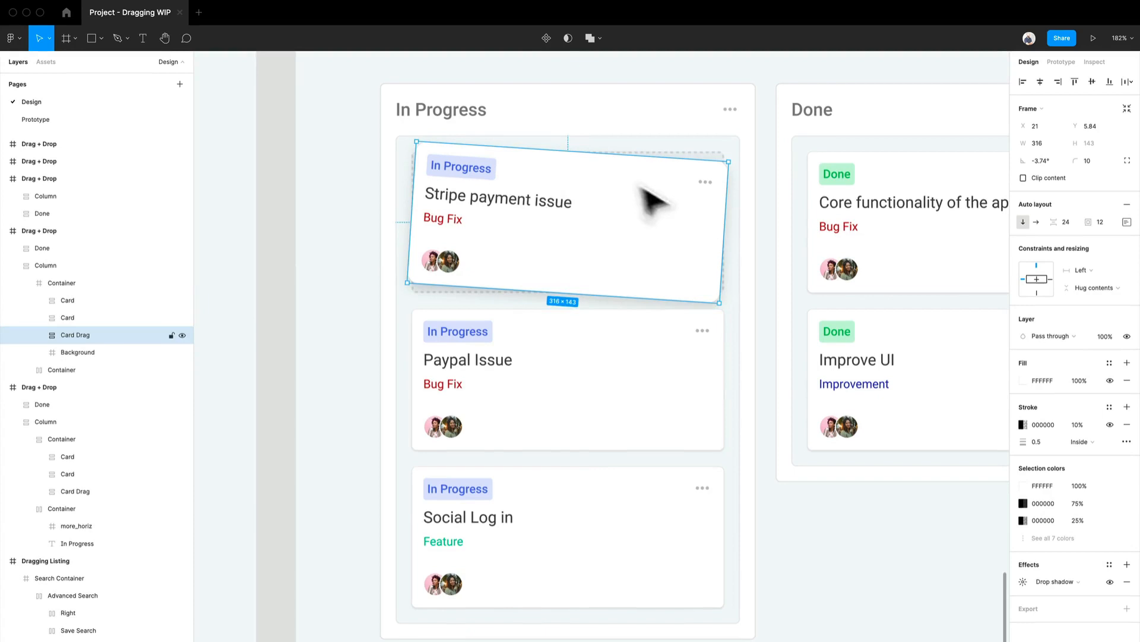
- Examine the third frame's tilted Stripe payment issue card in the Done column and the dashed placeholders in both columns
scroll(429, 219, down, 3)
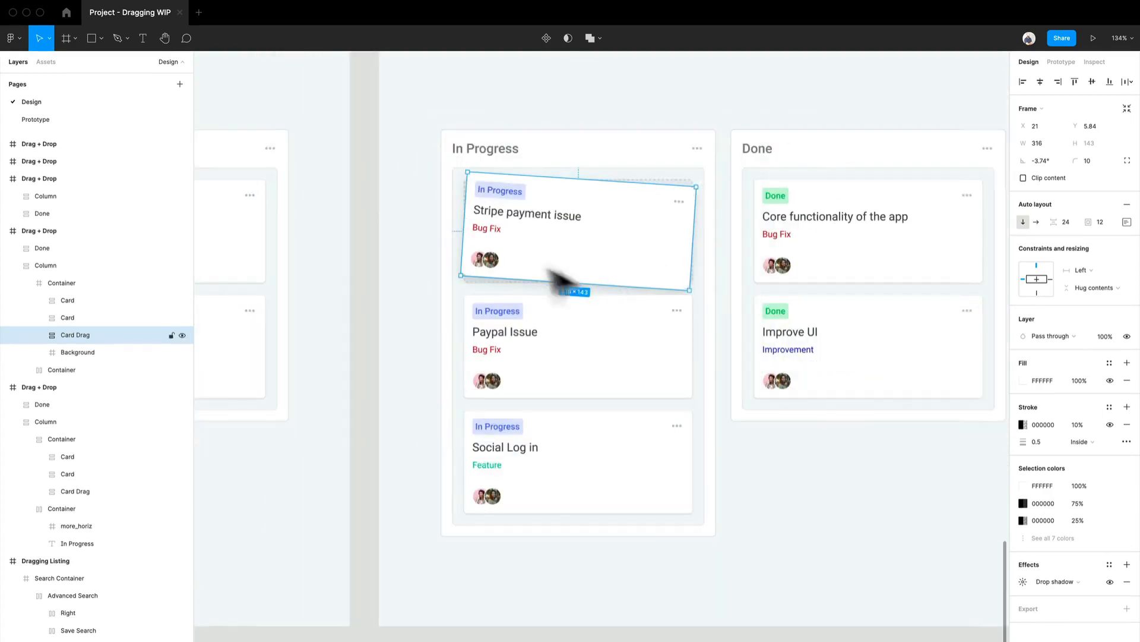
scroll(552, 261, down, 5)
click(850, 475)
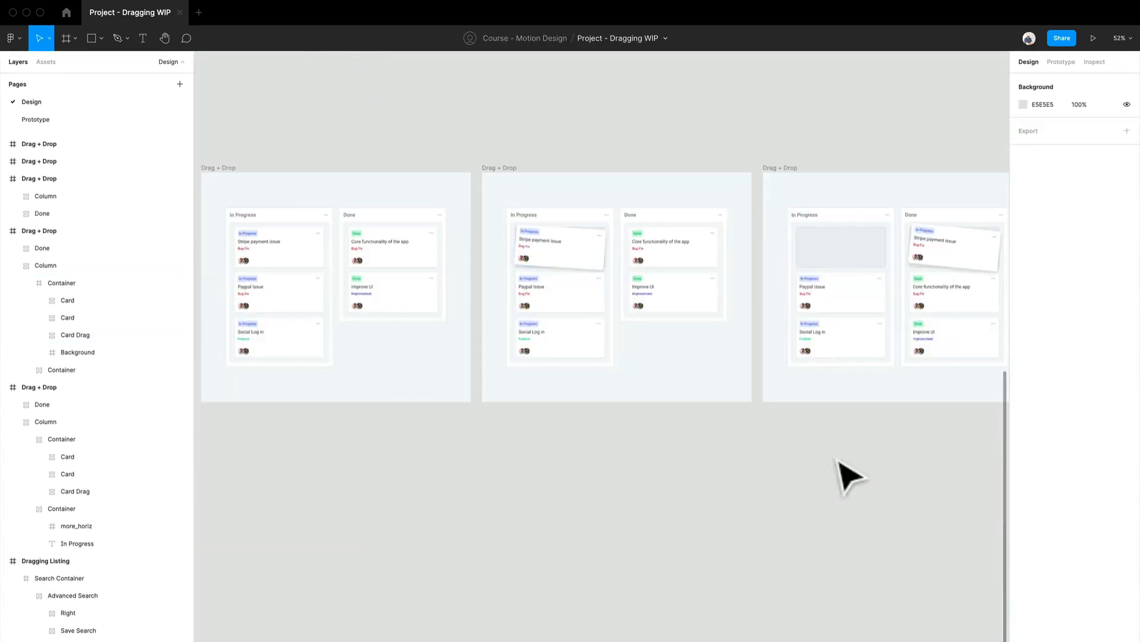
drag(839, 468, 702, 476)
drag(771, 428, 663, 453)
scroll(584, 336, up, 5)
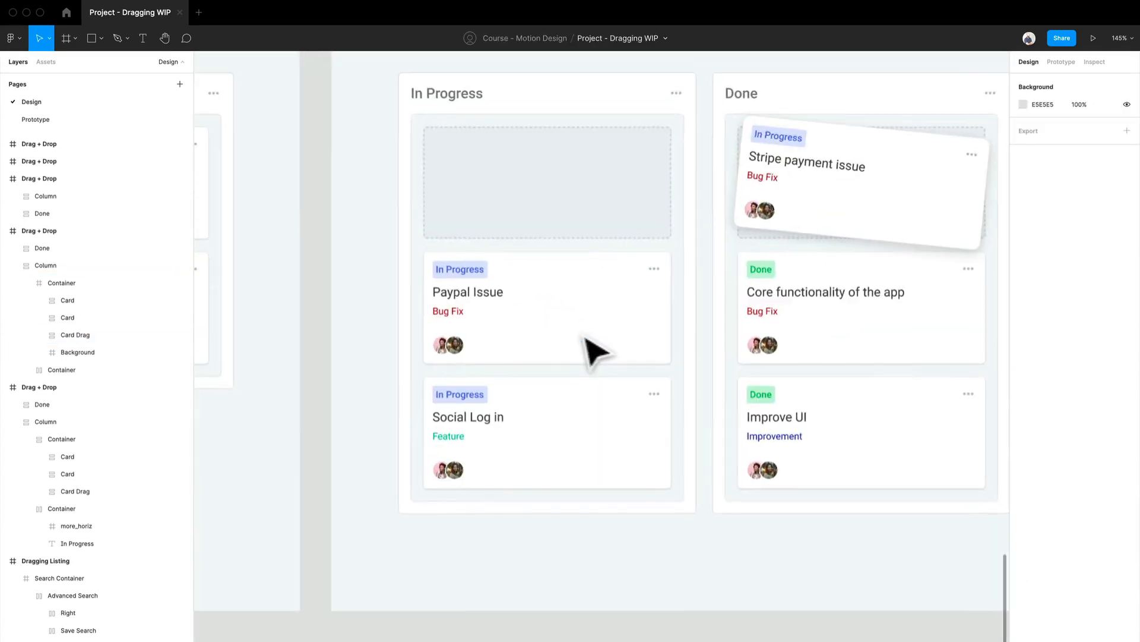
scroll(583, 336, down, 1)
drag(599, 367, 498, 400)
drag(560, 333, 603, 443)
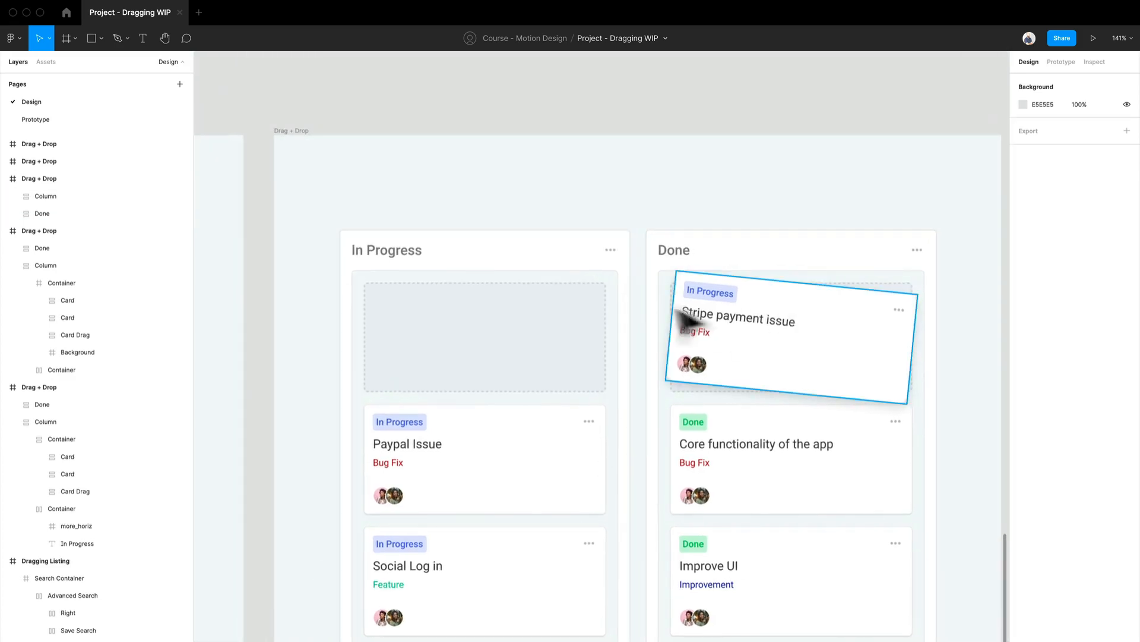
click(805, 349)
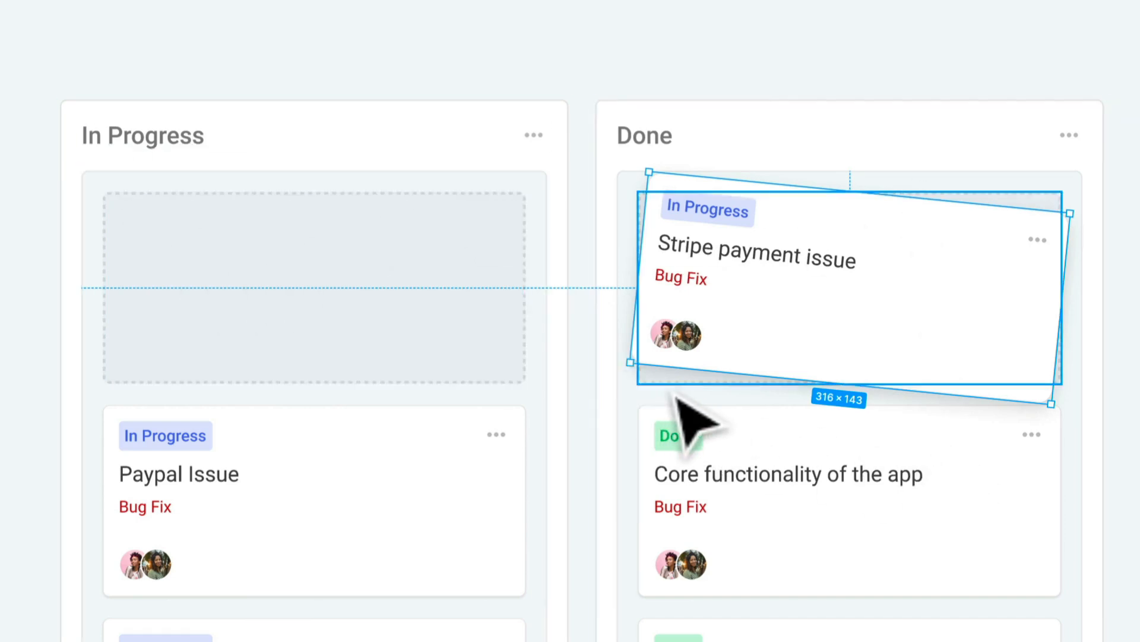
scroll(679, 399, up, 5)
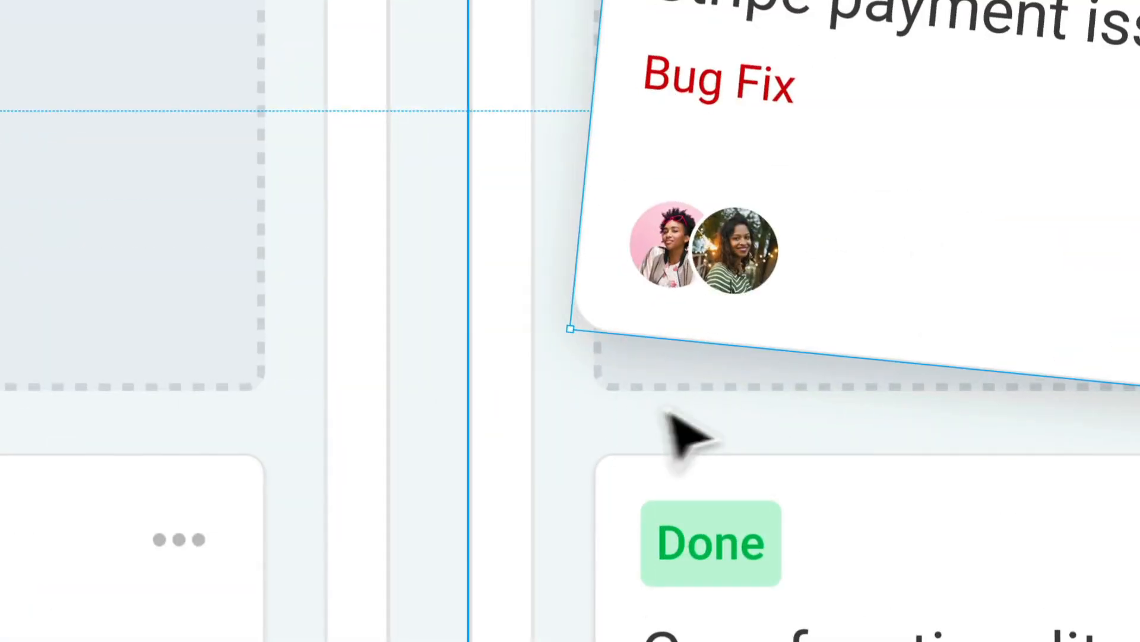
scroll(666, 403, down, 2)
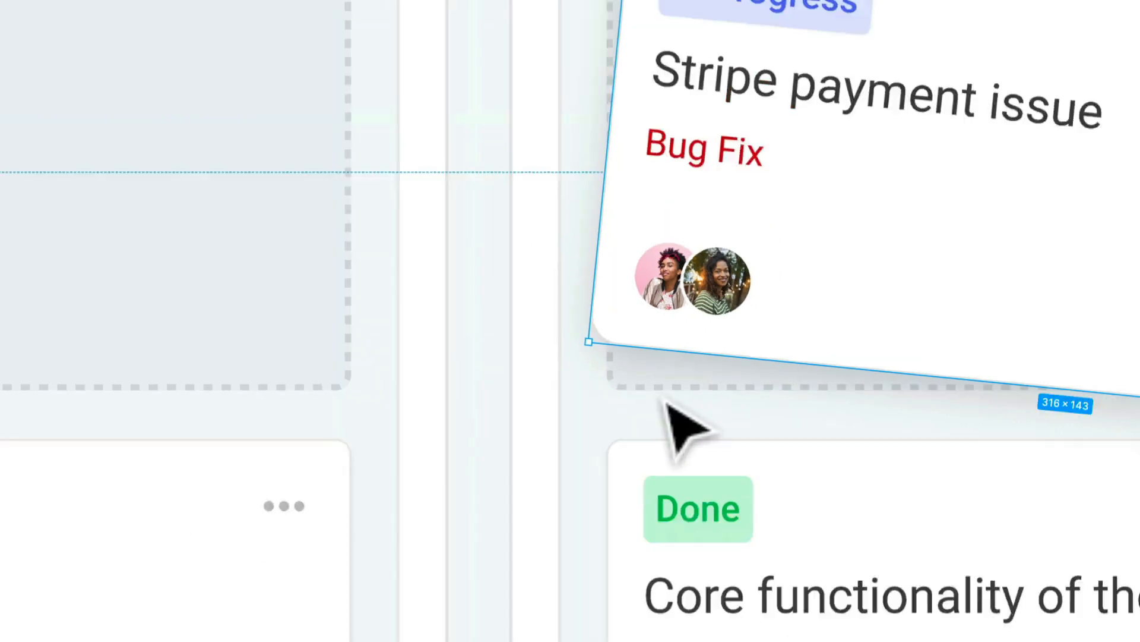
scroll(666, 403, down, 2)
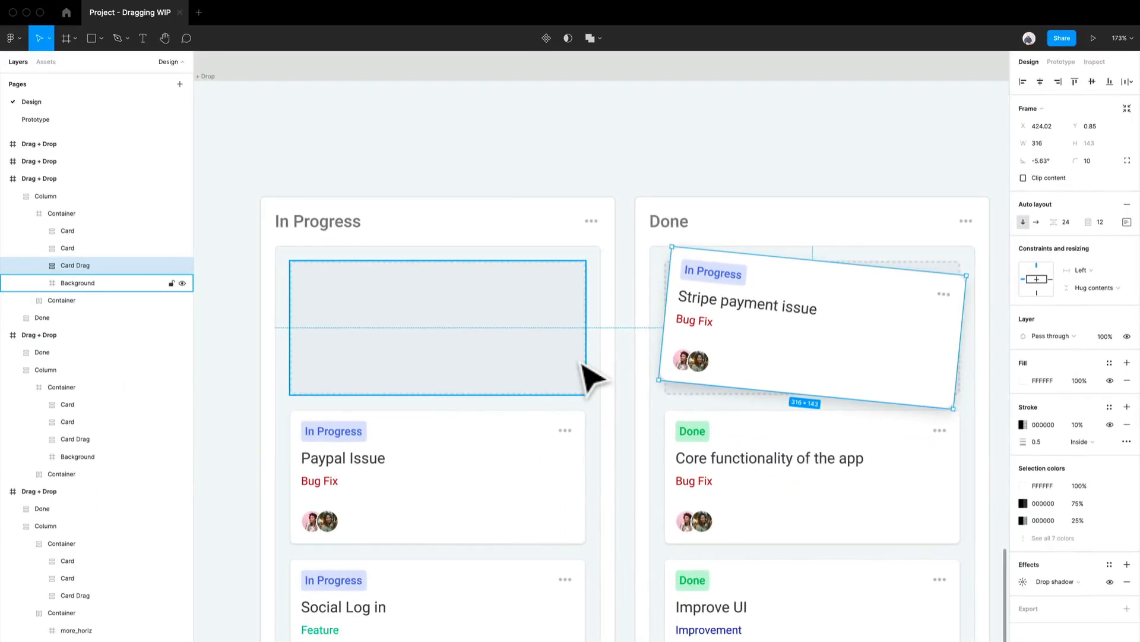
scroll(434, 347, down, 3)
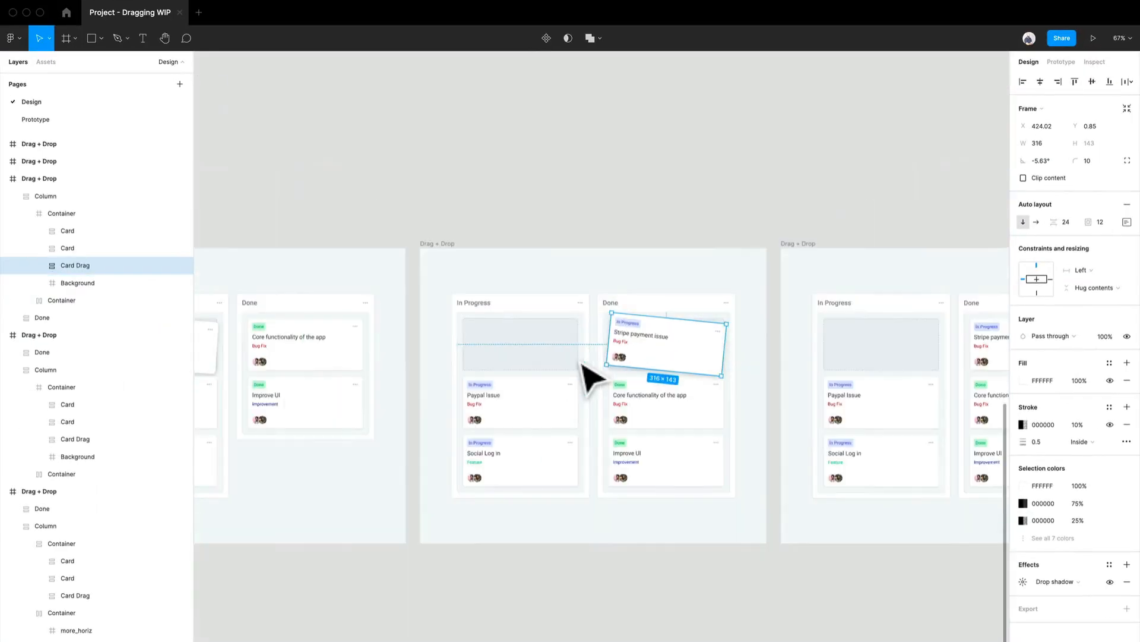
- Undo the last rotation of the tilted Stripe payment issue card in the second frame
scroll(581, 362, up, 4)
scroll(582, 364, left, 7)
key(Escape)
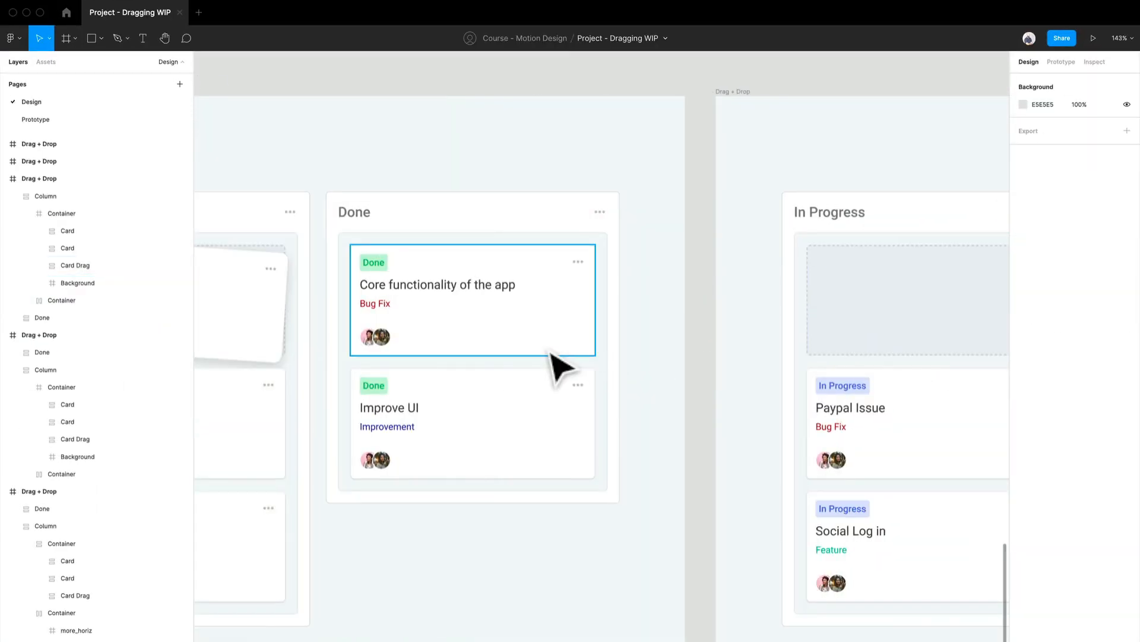
key(super+z)
key(super+z)
key(super+z)
key(super+z)
key(super+shift+z)
- Select the tilted card over the third frame's Done column and check its place in the layer structure
scroll(254, 344, down, 2)
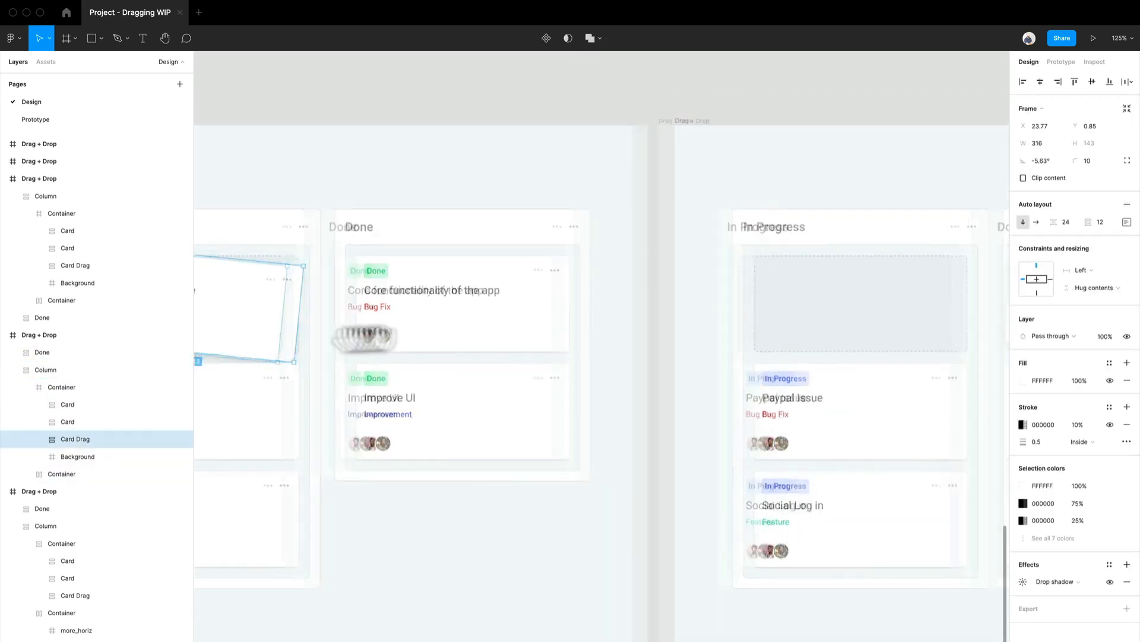
drag(380, 338, 647, 326)
drag(757, 461, 502, 461)
drag(915, 459, 567, 464)
drag(749, 455, 515, 459)
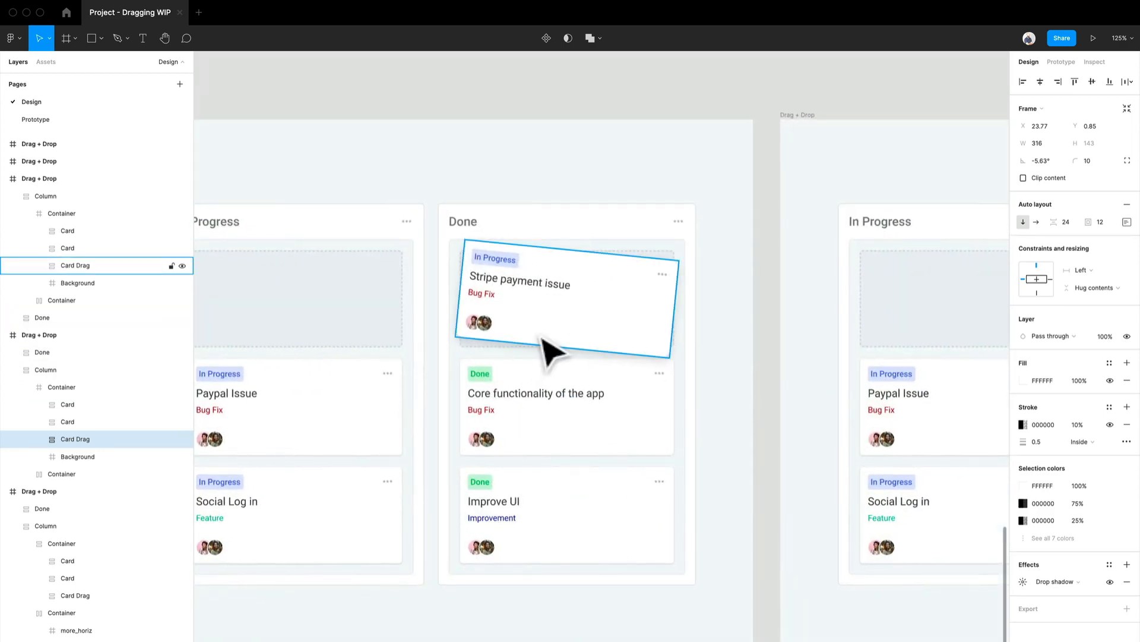
click(542, 340)
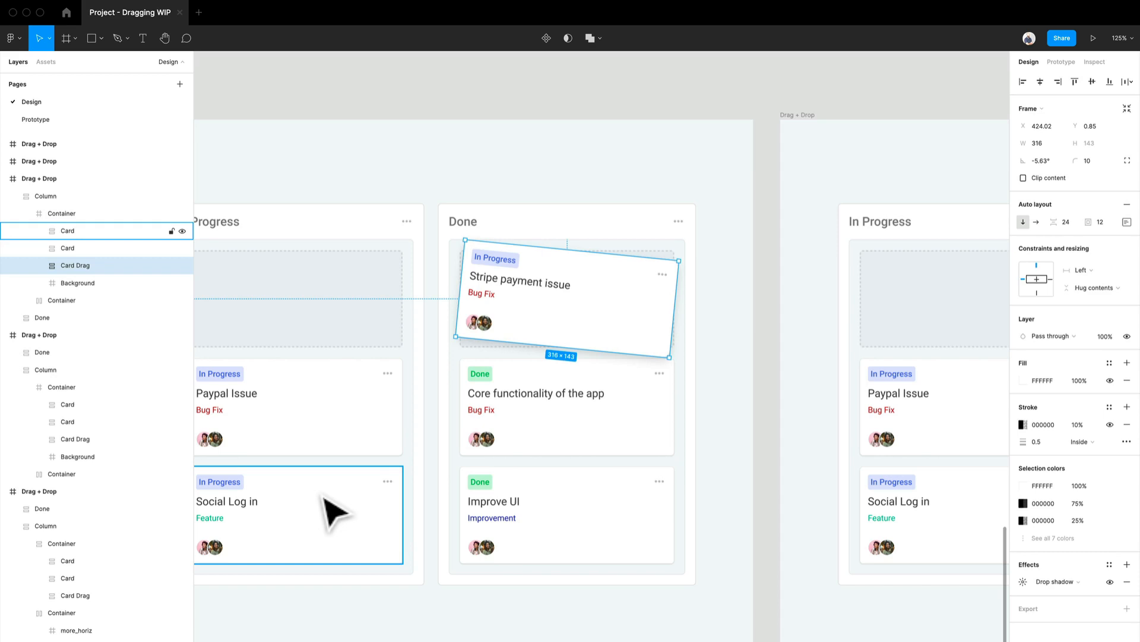
- Examine the dropped Stripe payment issue card in the fourth frame and the final column layout in the fifth frame
scroll(517, 427, down, 2)
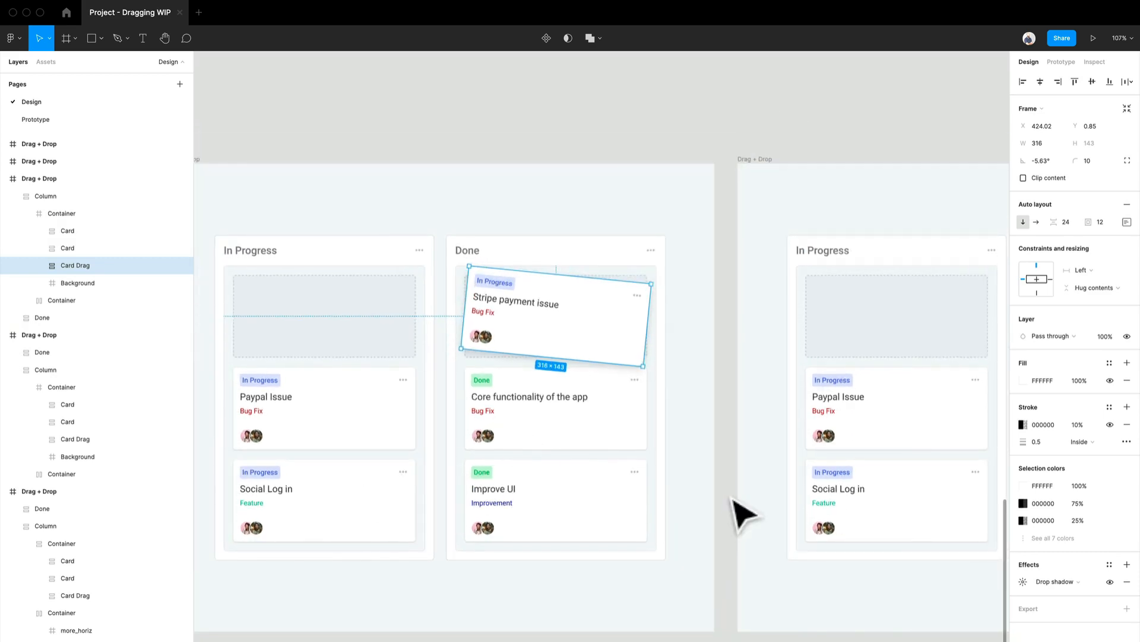
drag(738, 507, 549, 496)
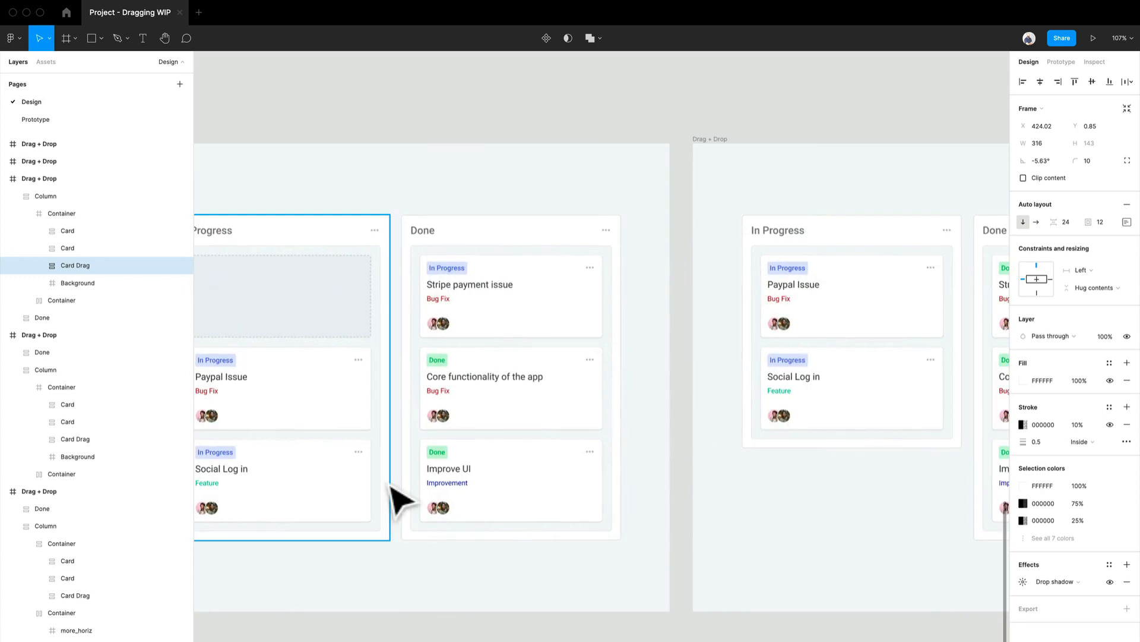
drag(398, 499, 575, 460)
click(754, 369)
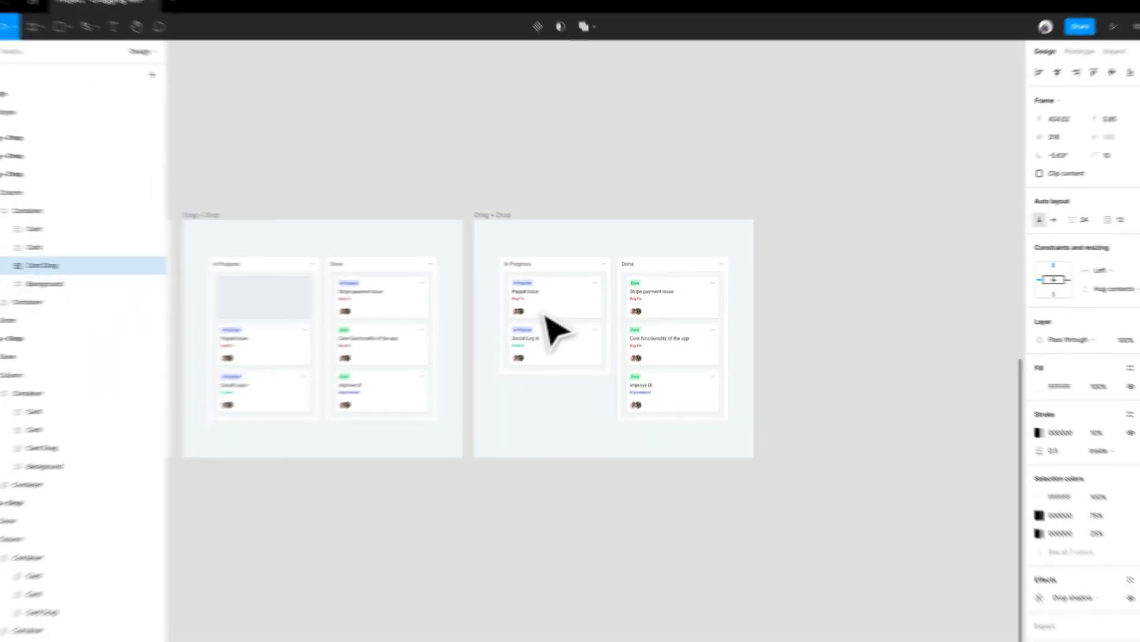
drag(475, 414, 690, 412)
scroll(689, 407, down, 5)
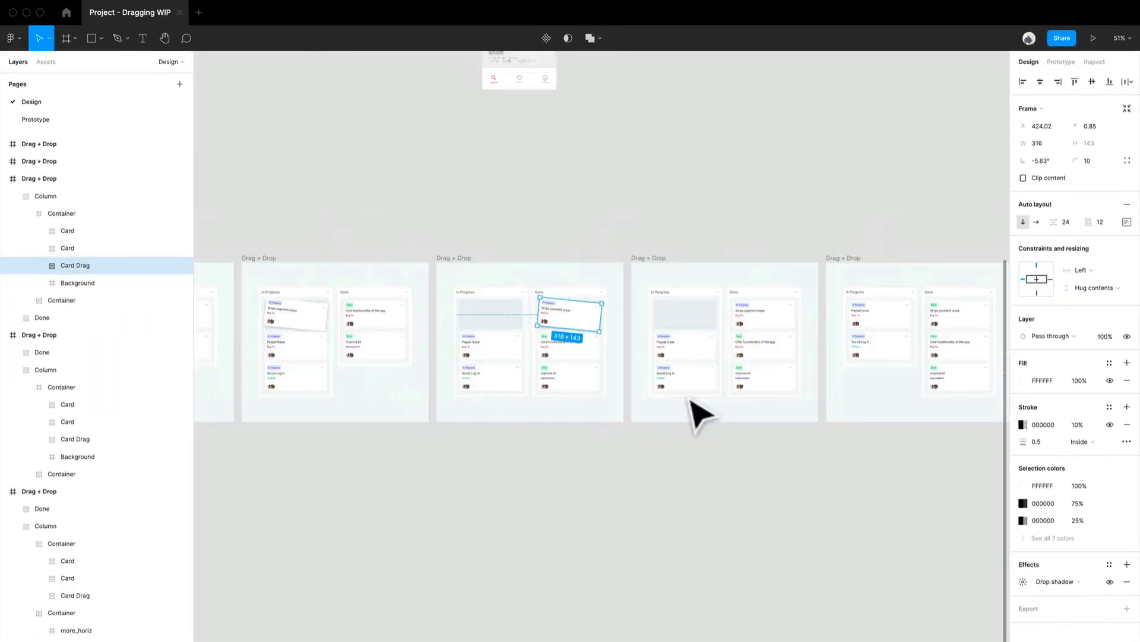
- Compare the third frame's tilted card and empty placeholder with the flat card in the fourth frame
scroll(565, 402, up, 5)
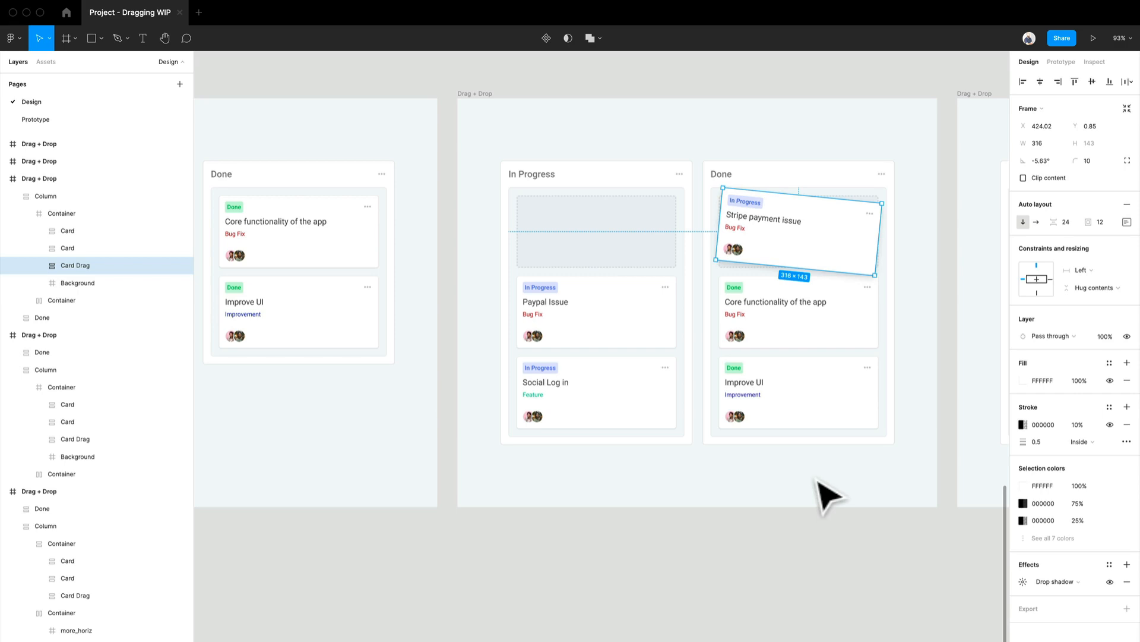
drag(821, 494, 547, 497)
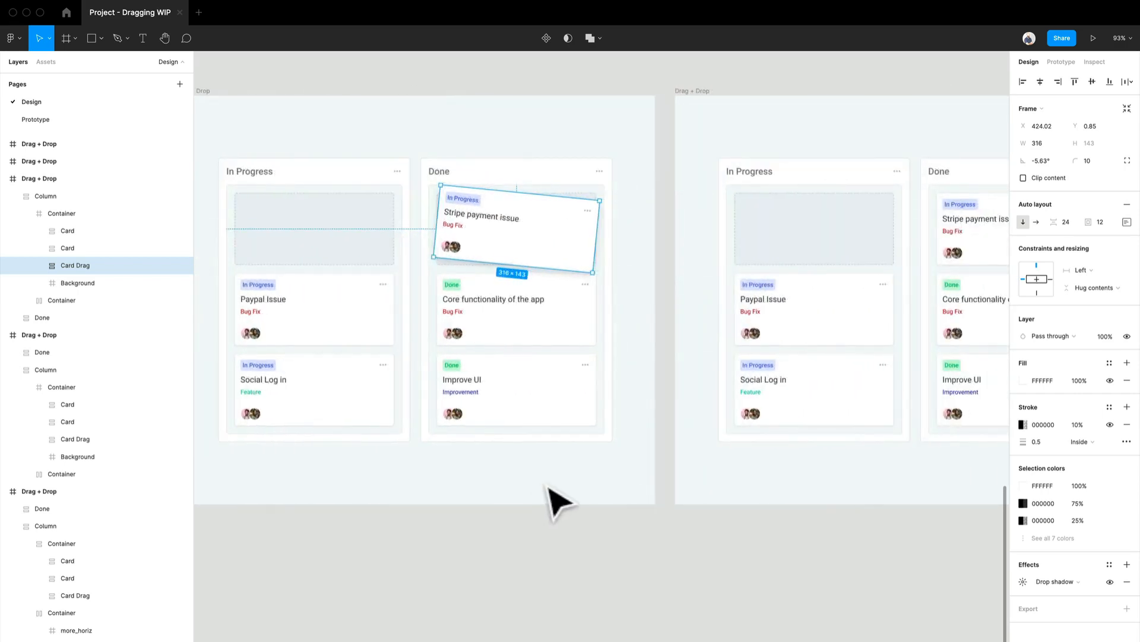
scroll(548, 486, down, 3)
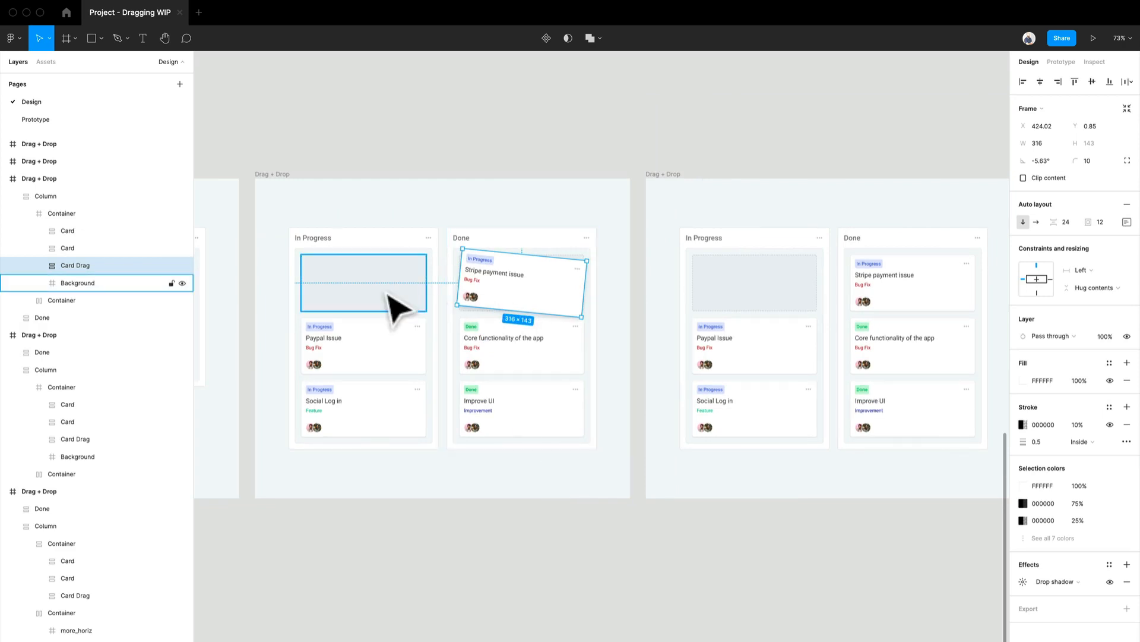
scroll(396, 303, up, 5)
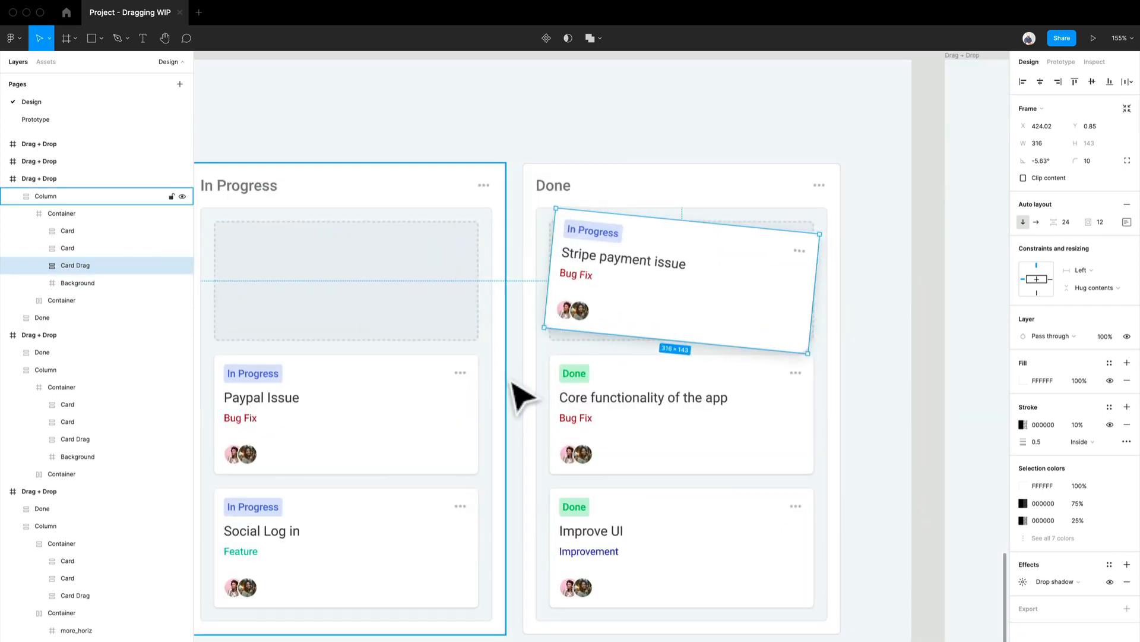
scroll(512, 383, down, 5)
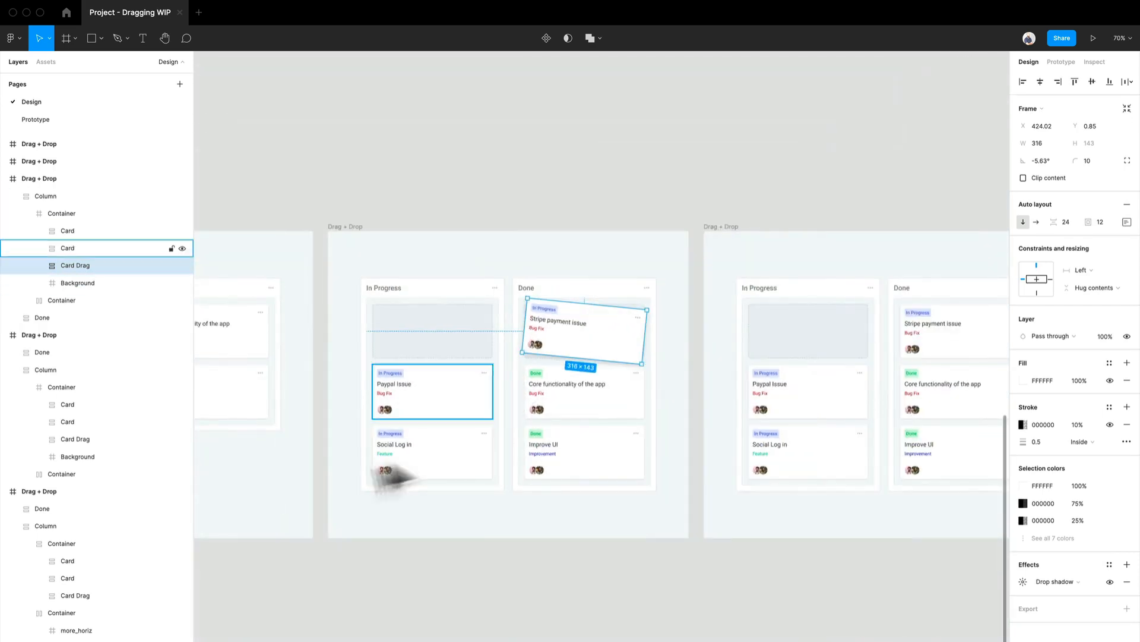
- Select the card container in the first frame's In Progress column and show its prototype settings
drag(336, 481, 636, 401)
drag(445, 457, 682, 441)
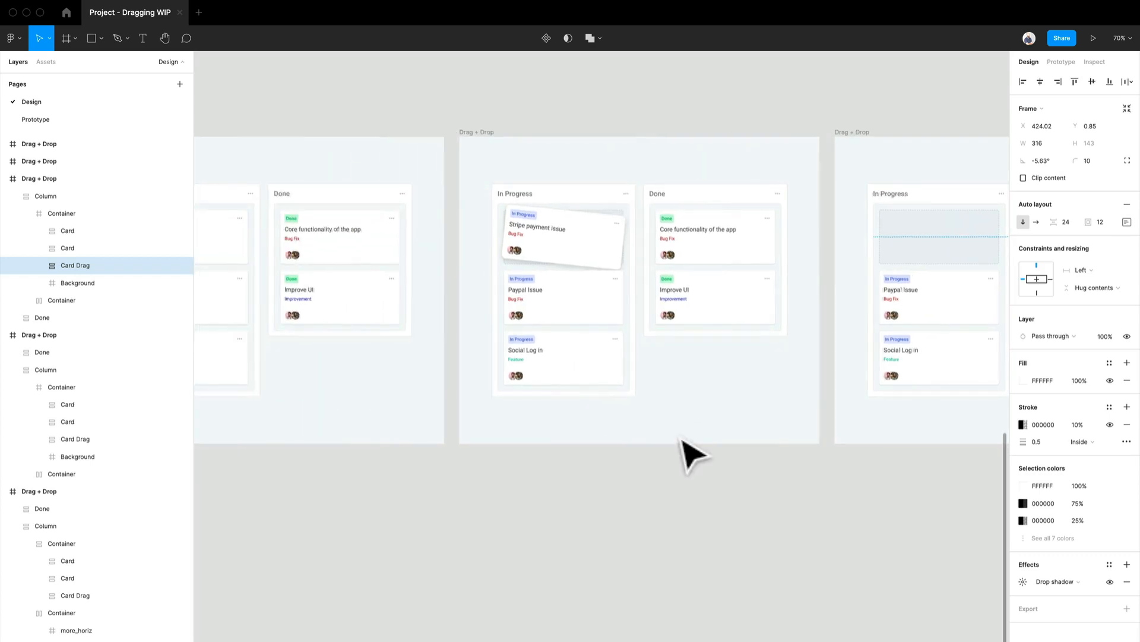
scroll(692, 455, down, 4)
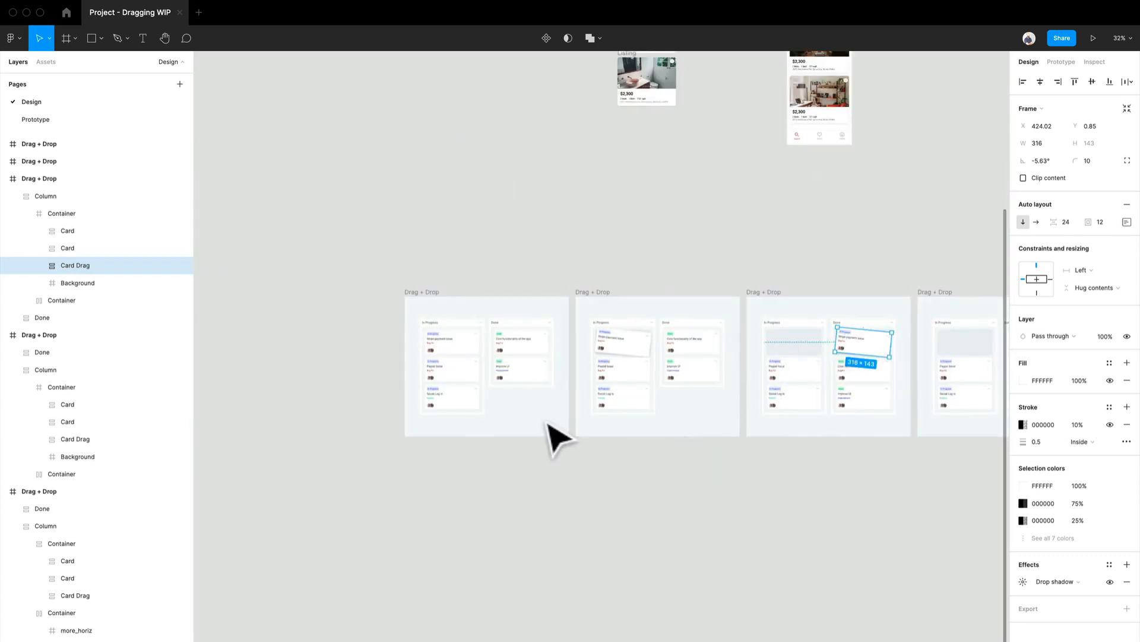
scroll(547, 423, up, 10)
scroll(546, 423, down, 7)
drag(547, 424, 584, 426)
scroll(583, 425, up, 3)
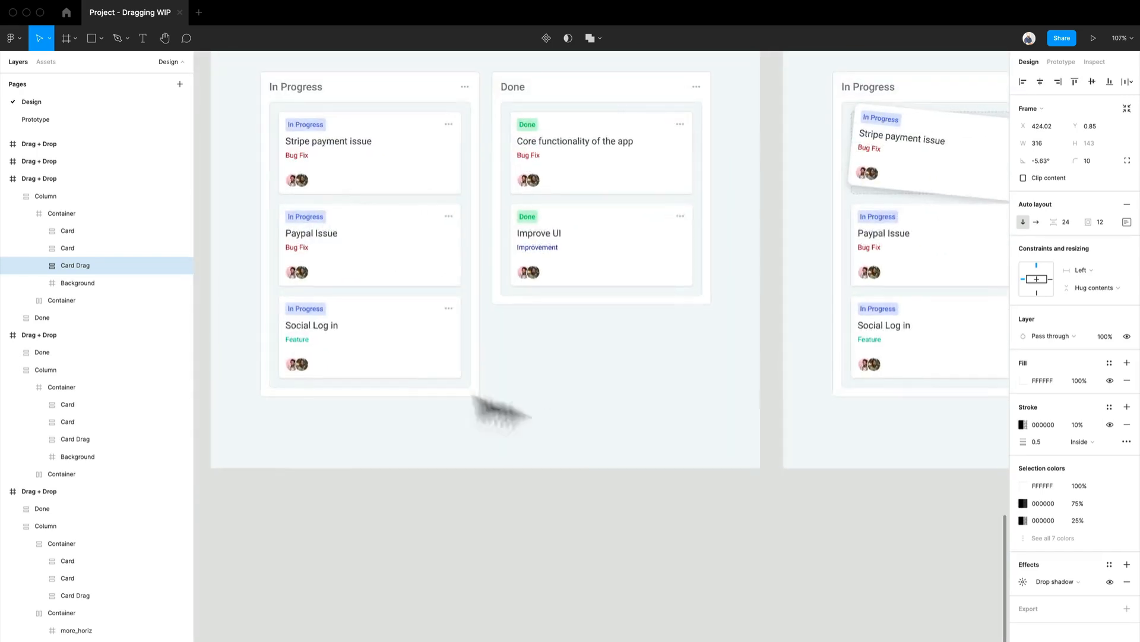
drag(463, 384, 421, 489)
double_click(377, 293)
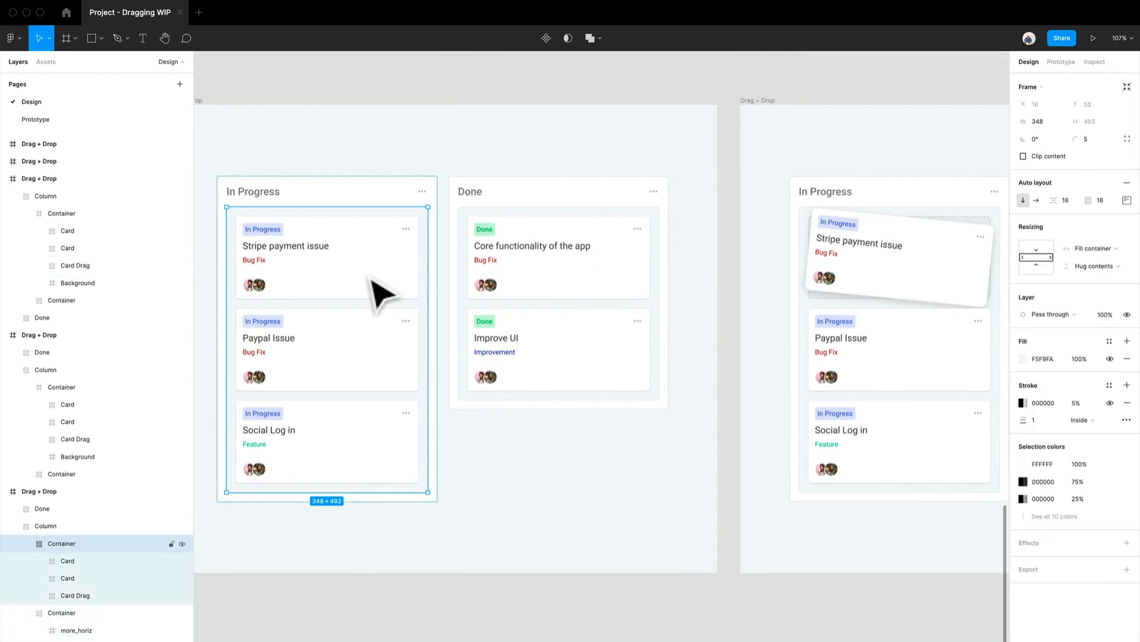
click(1063, 63)
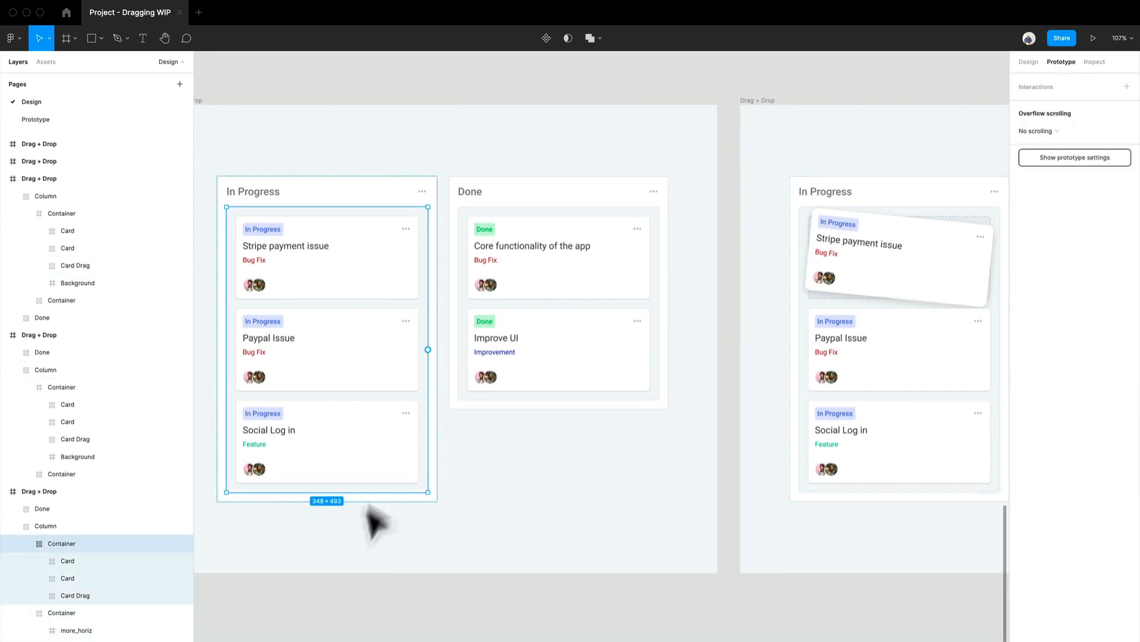
- Link the first frame's Stripe payment issue card to the second frame with a Mouse down trigger and Smart animate
click(370, 291)
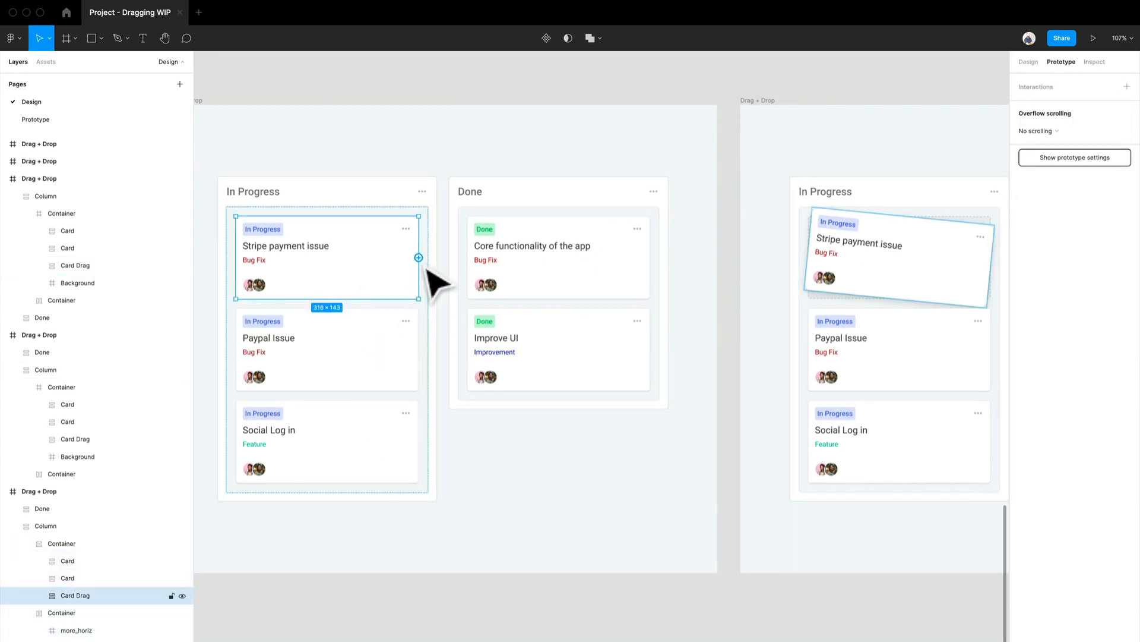
drag(419, 257, 794, 329)
click(931, 131)
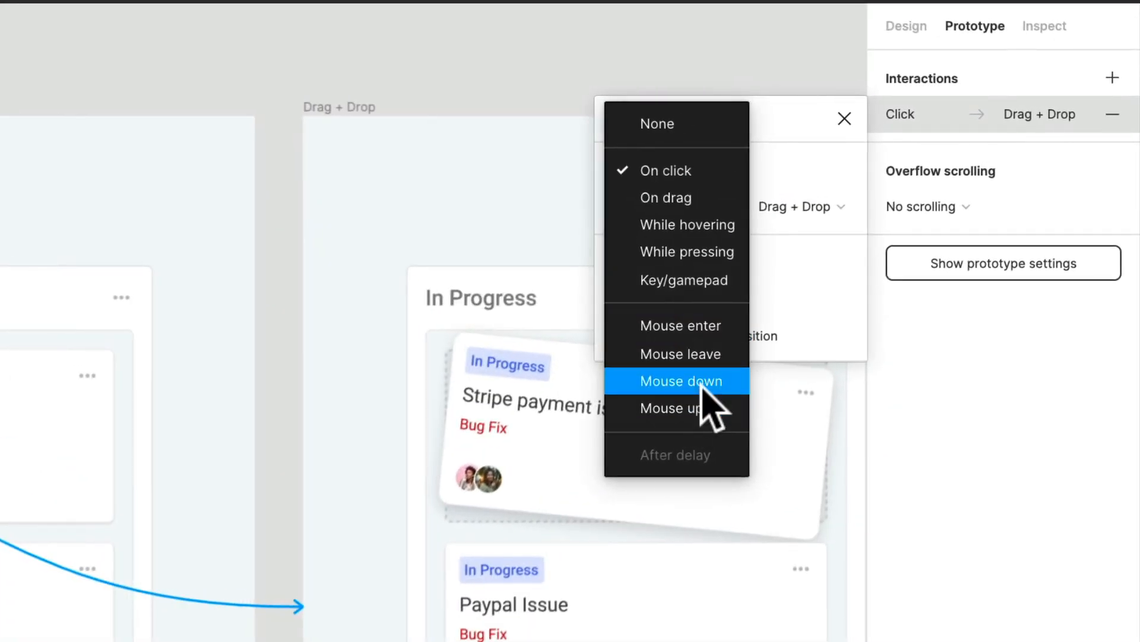
click(703, 382)
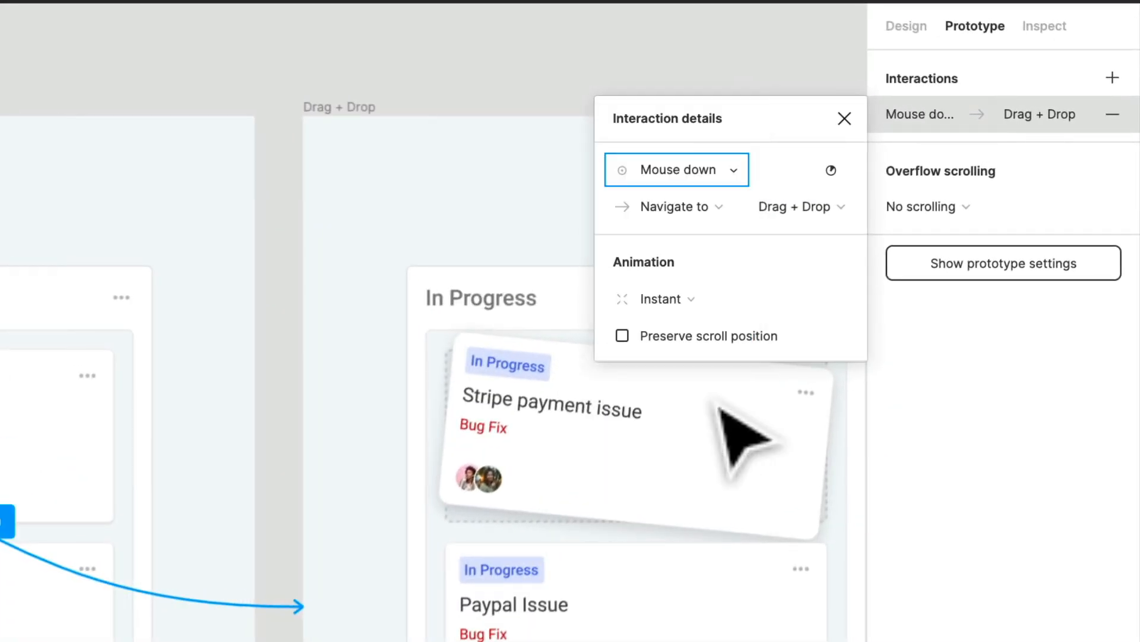
click(705, 306)
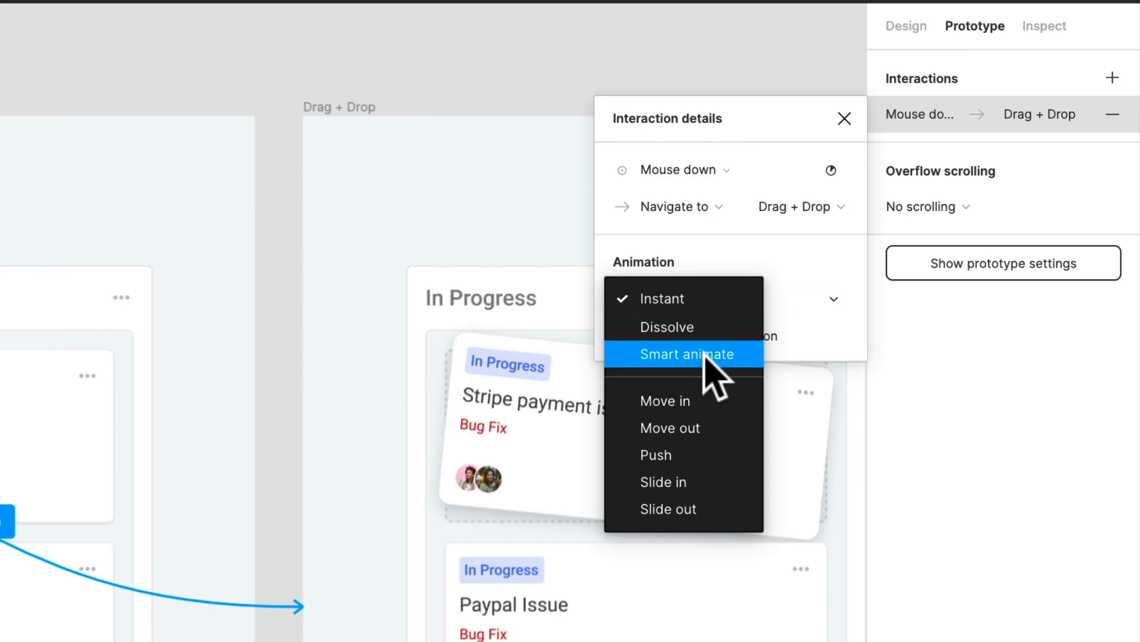
click(707, 355)
click(789, 337)
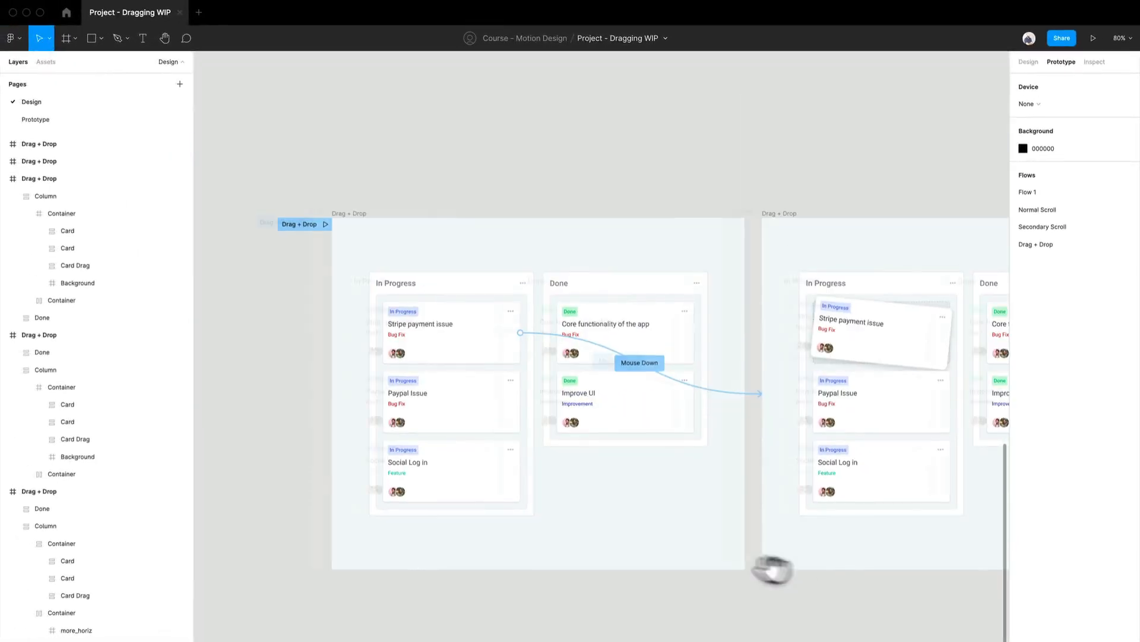
- Link the whole second frame to the third frame with an On drag trigger
drag(772, 569, 585, 469)
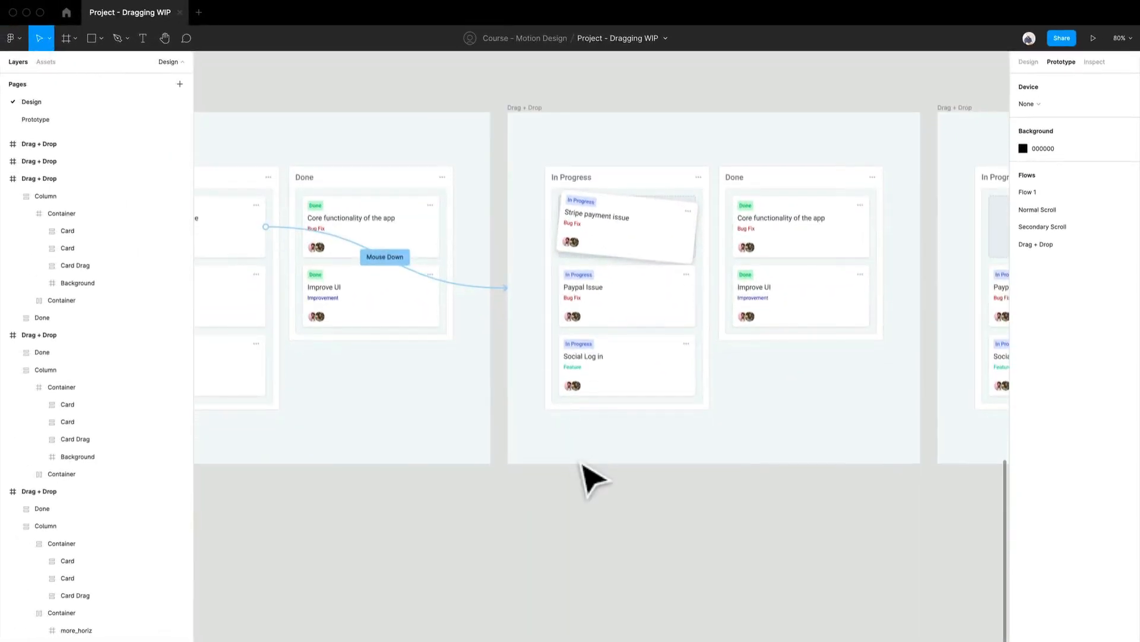
click(531, 110)
drag(787, 418, 590, 425)
scroll(467, 458, down, 3)
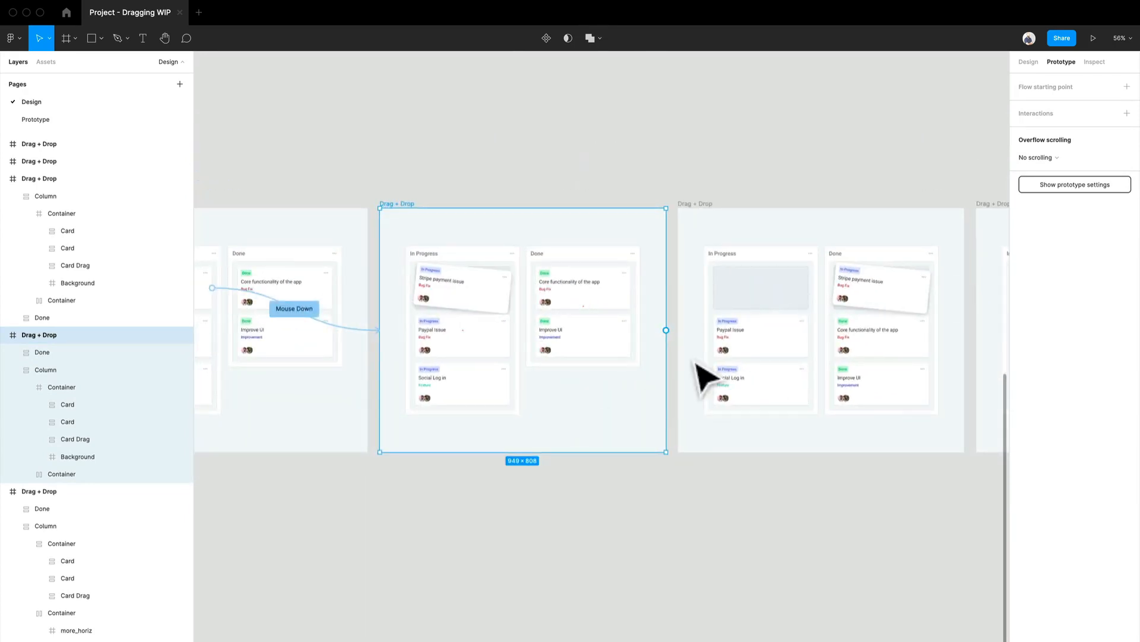
drag(772, 344, 797, 339)
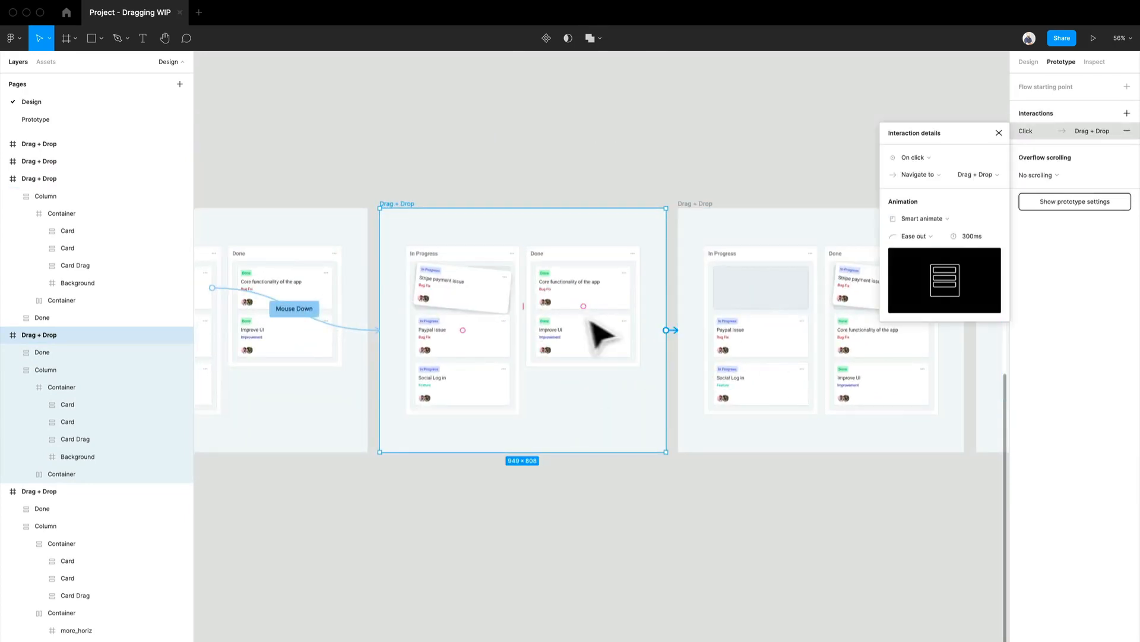
scroll(453, 339, up, 4)
click(899, 157)
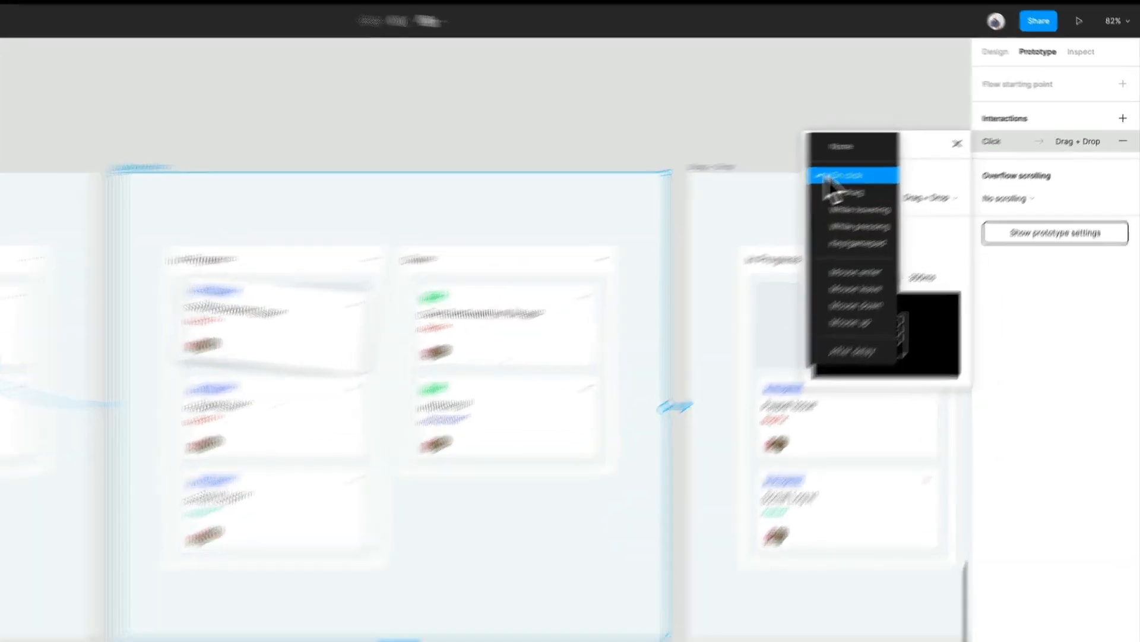
click(919, 170)
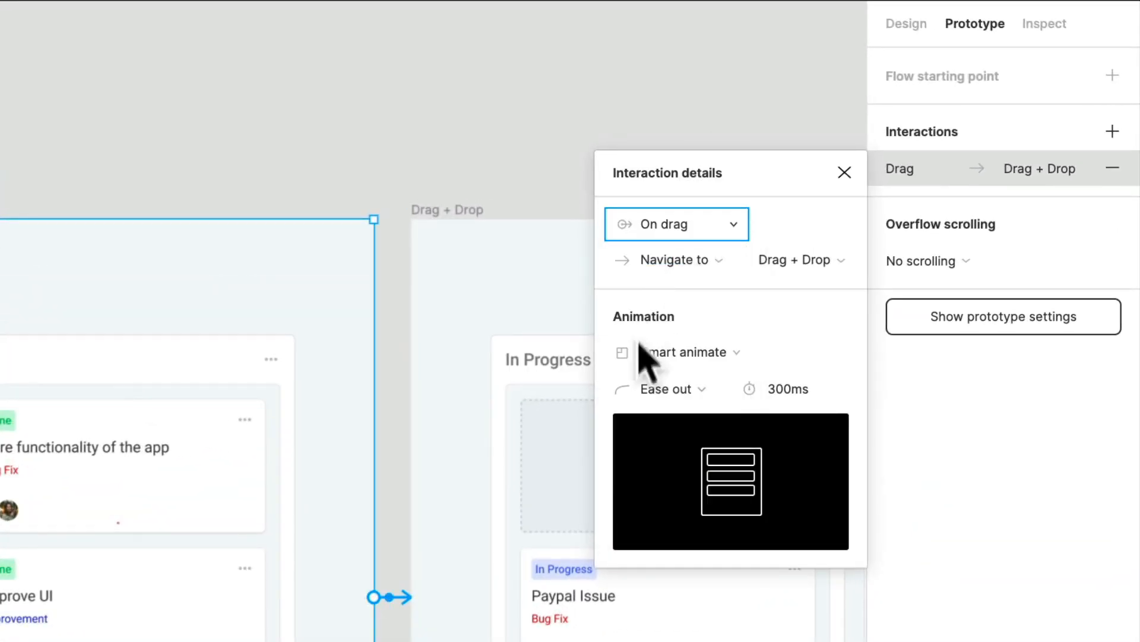
- Preview the prototype and drag the Stripe payment issue card from In Progress to Done
scroll(550, 406, down, 3)
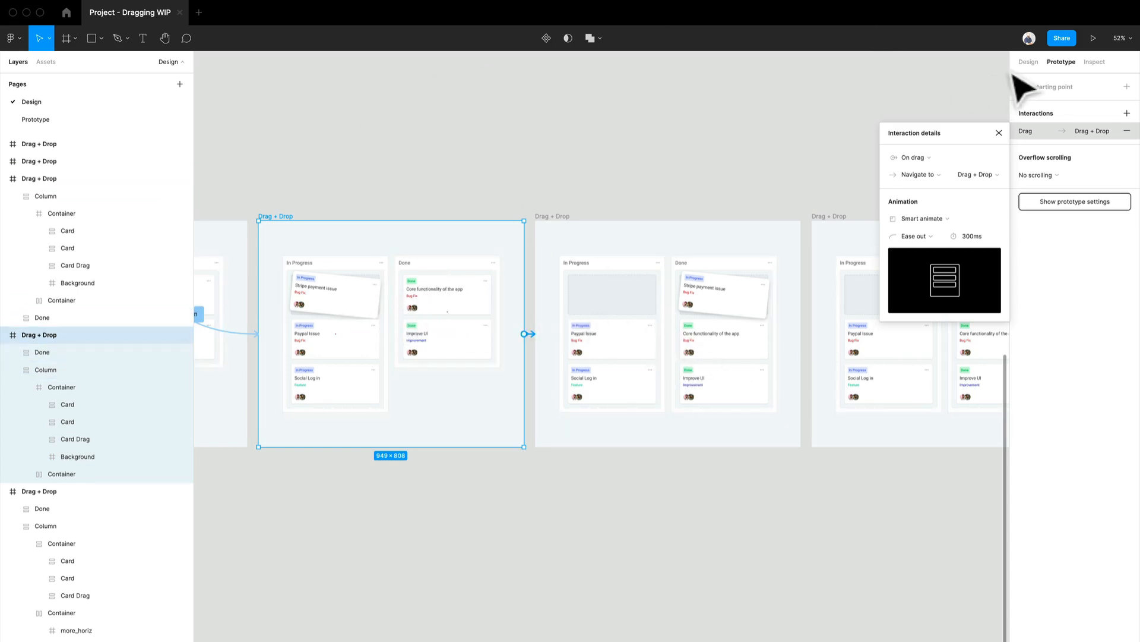
drag(343, 212, 682, 183)
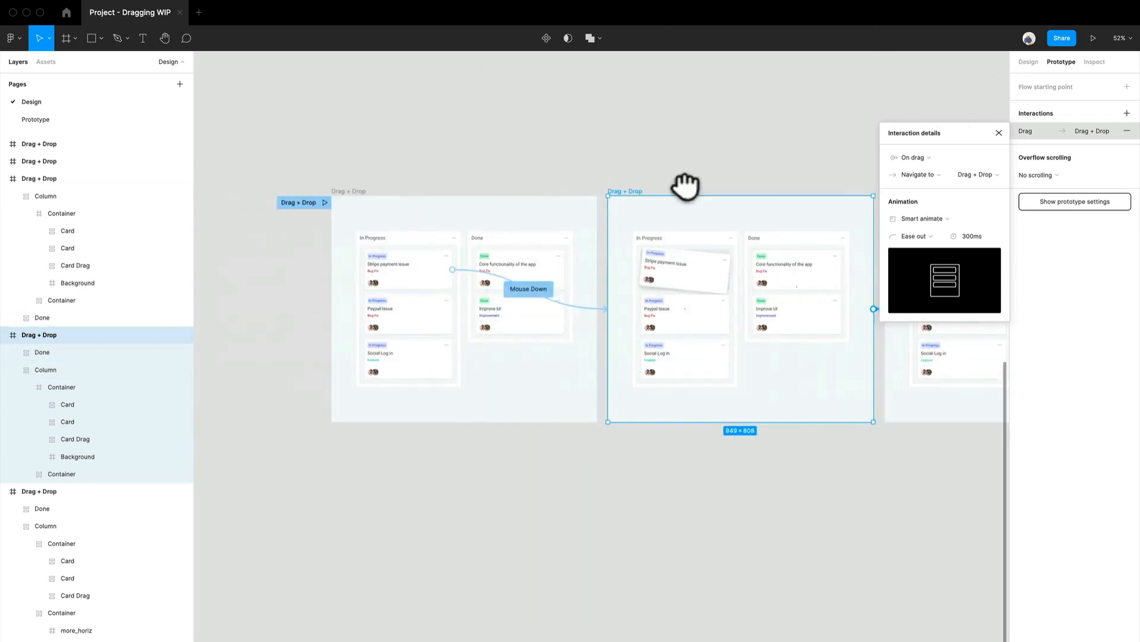
click(1094, 39)
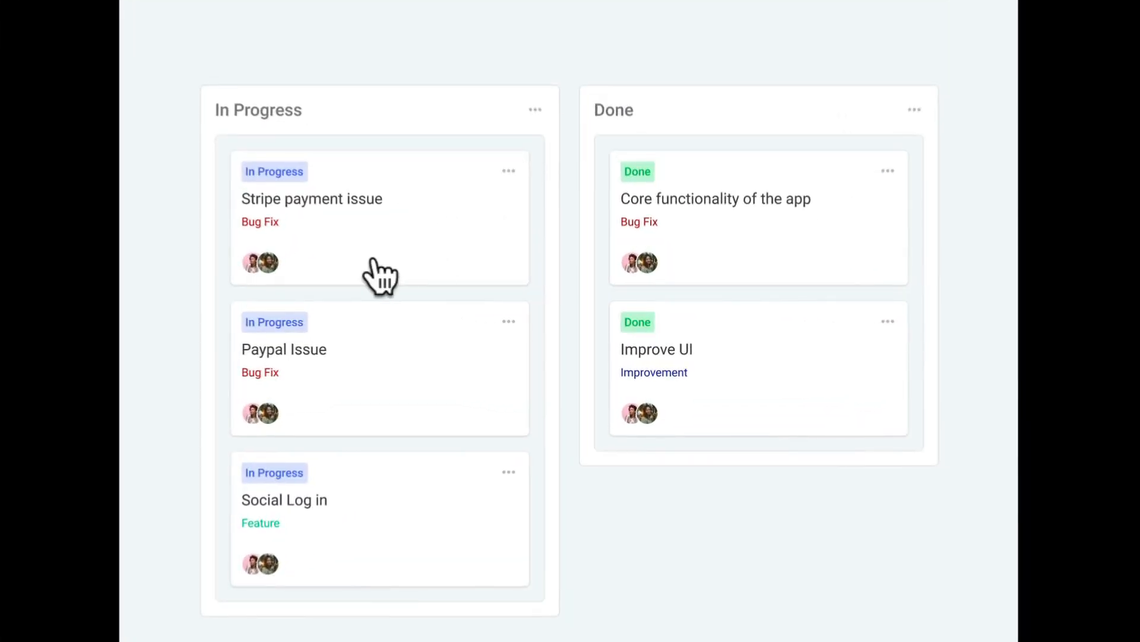
drag(377, 273, 712, 263)
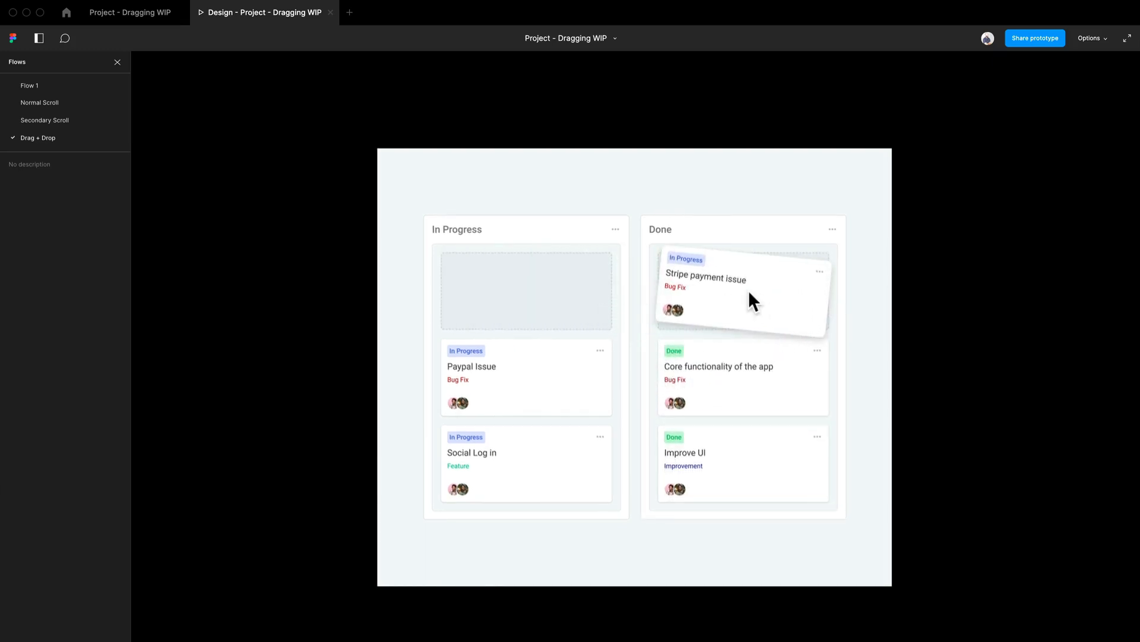
- Return to the design file and link the third frame with the tilted card in Done to the fourth frame
click(123, 20)
drag(720, 599, 481, 545)
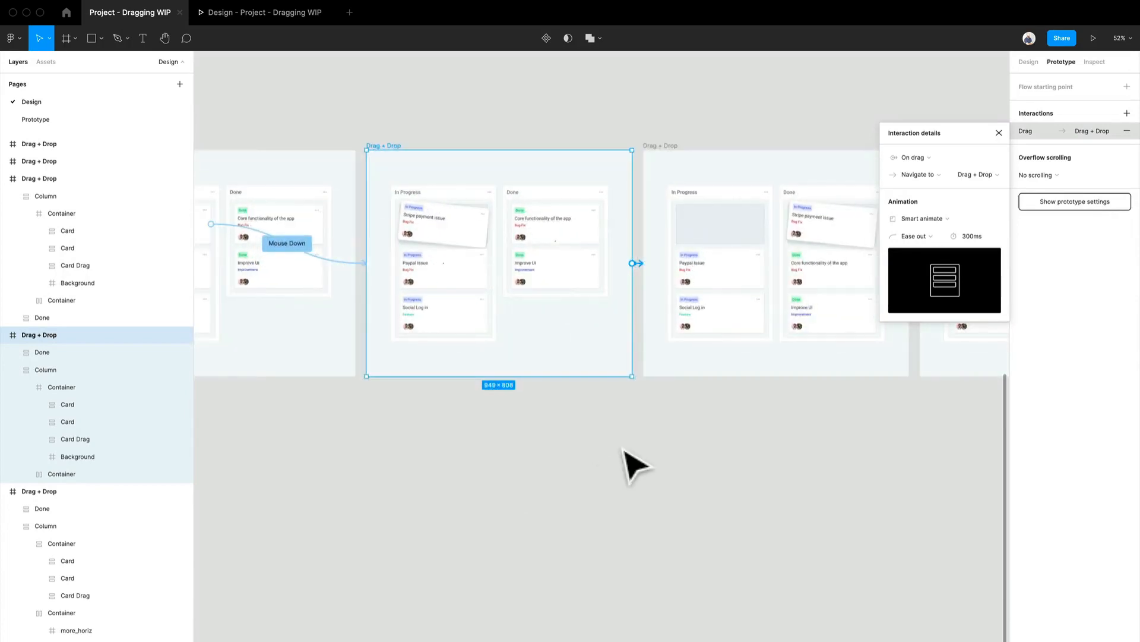
click(635, 467)
scroll(594, 478, up, 1)
scroll(594, 478, left, 1)
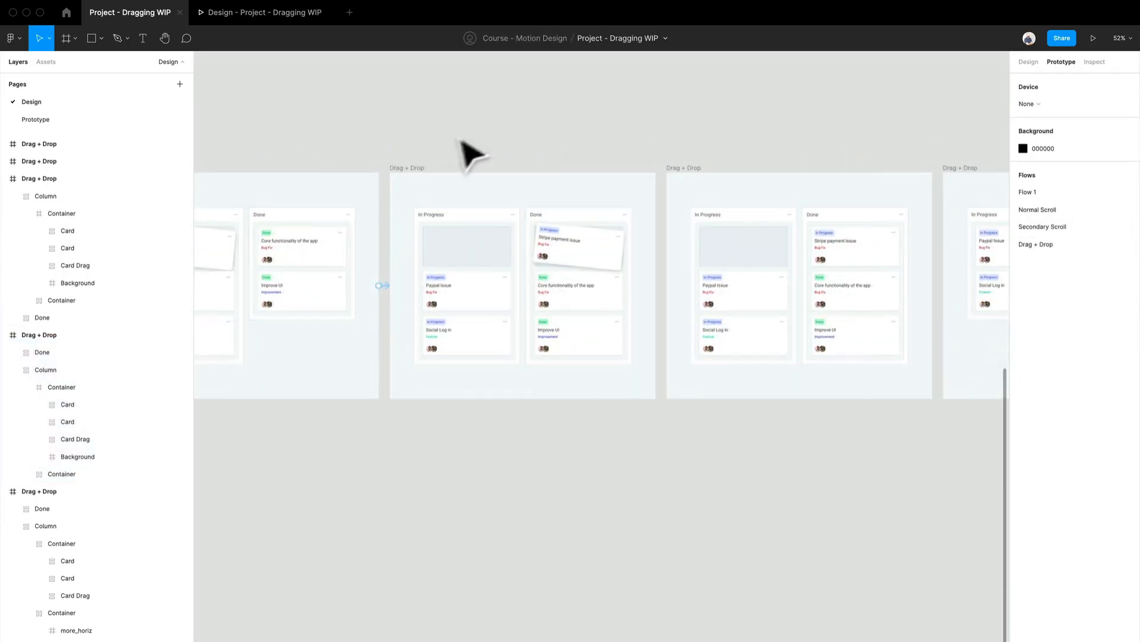
click(423, 171)
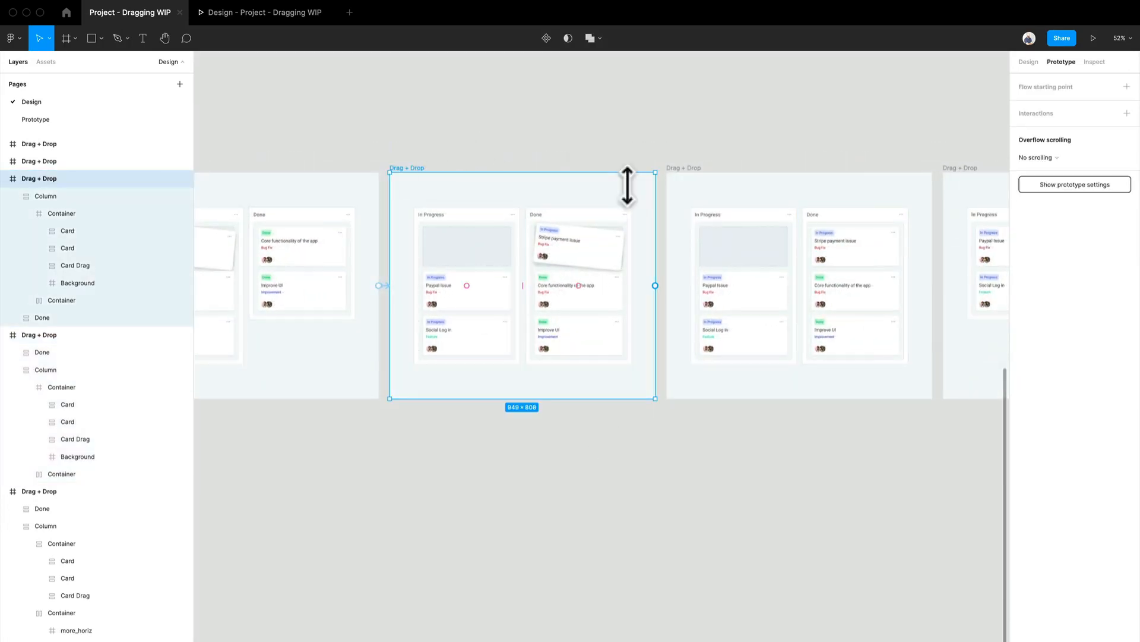
scroll(709, 403, up, 3)
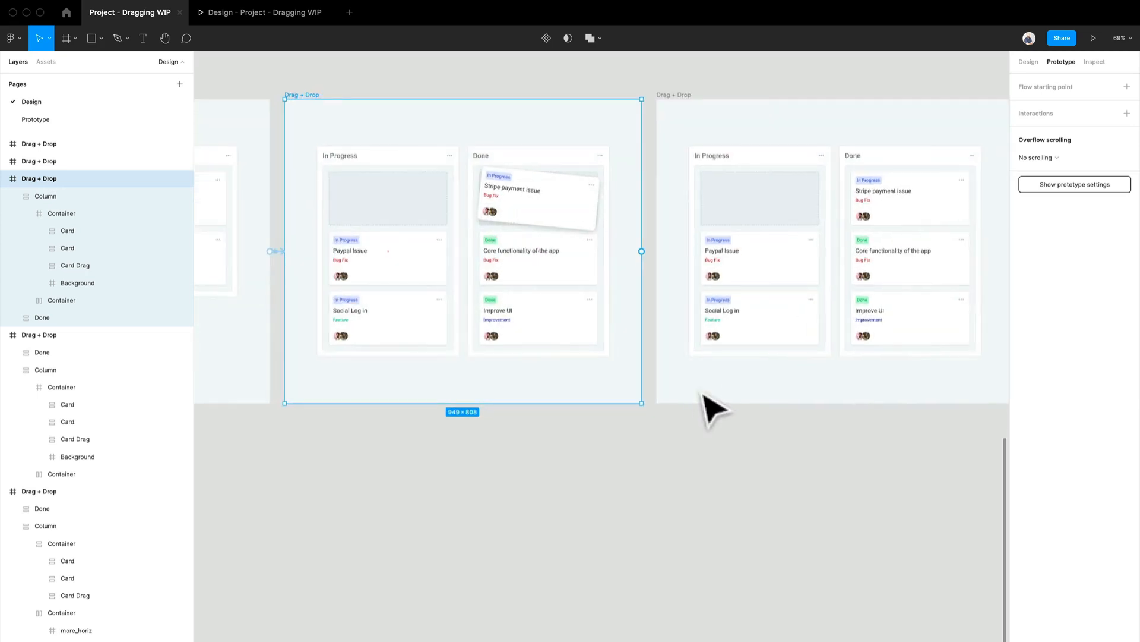
drag(641, 254, 680, 269)
drag(796, 468, 656, 502)
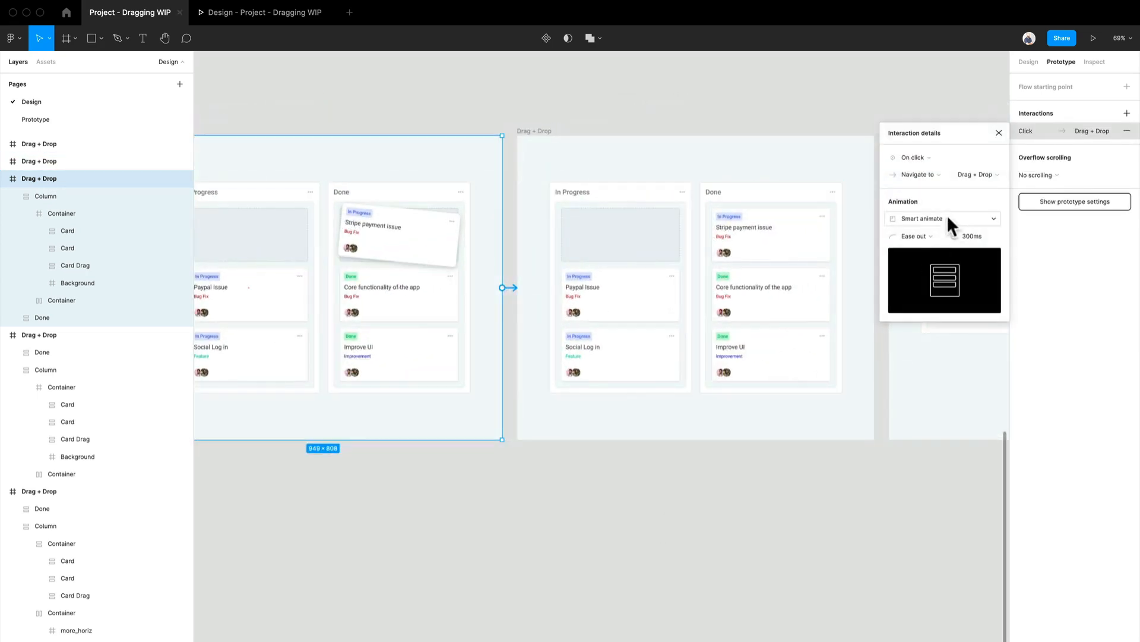
- Trigger the third frame's link After delay of 1 ms and set its animation duration to 1 ms
click(935, 157)
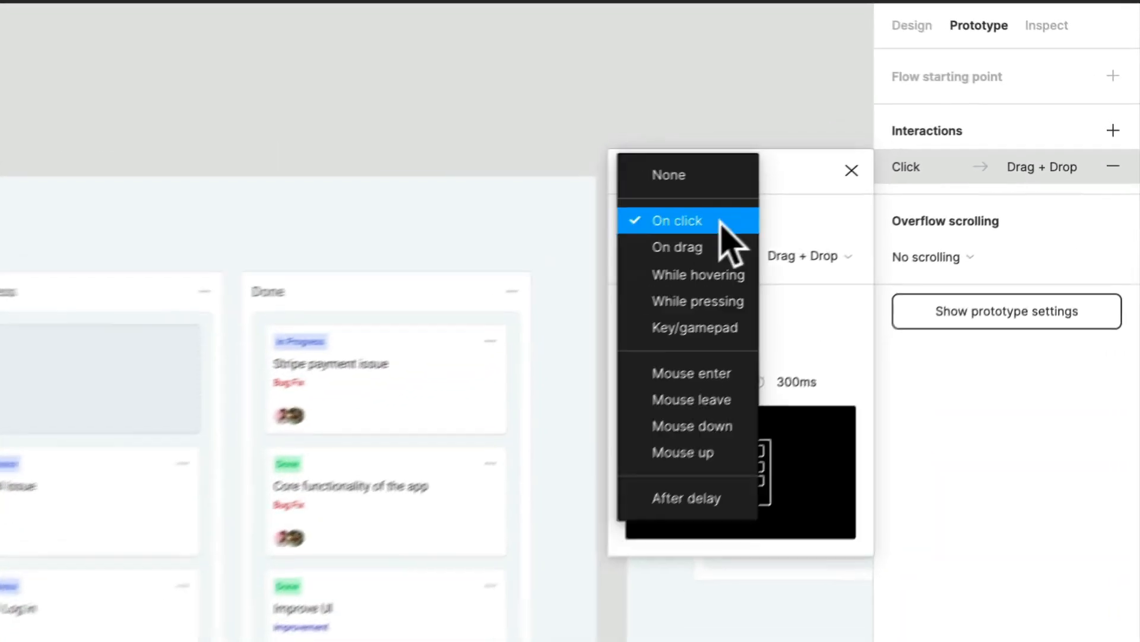
click(704, 509)
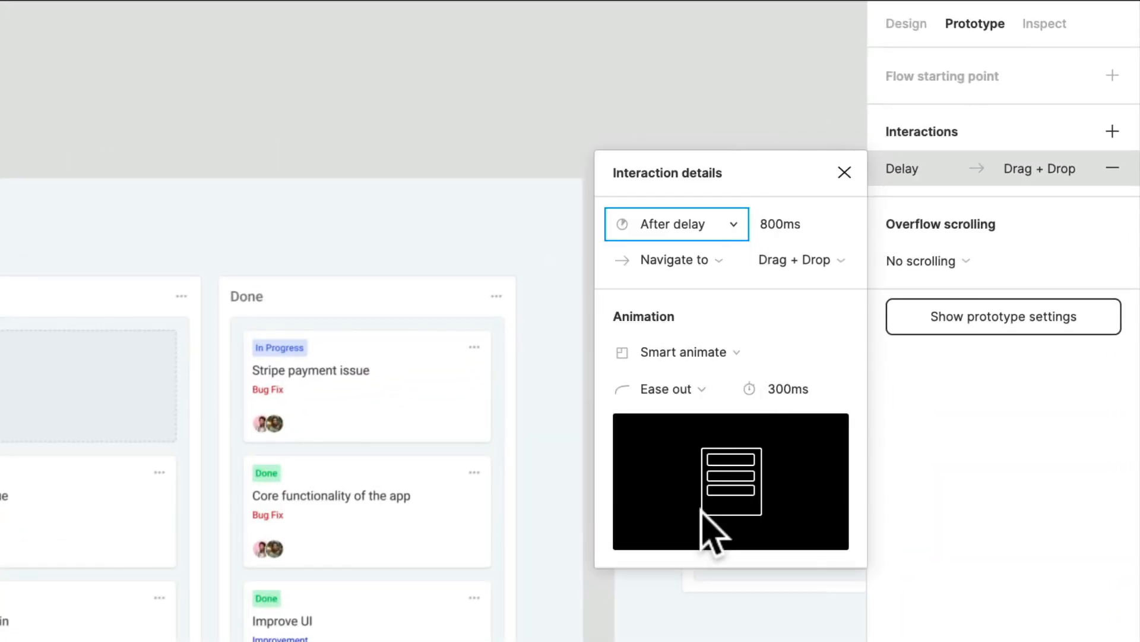
click(791, 224)
text(1)
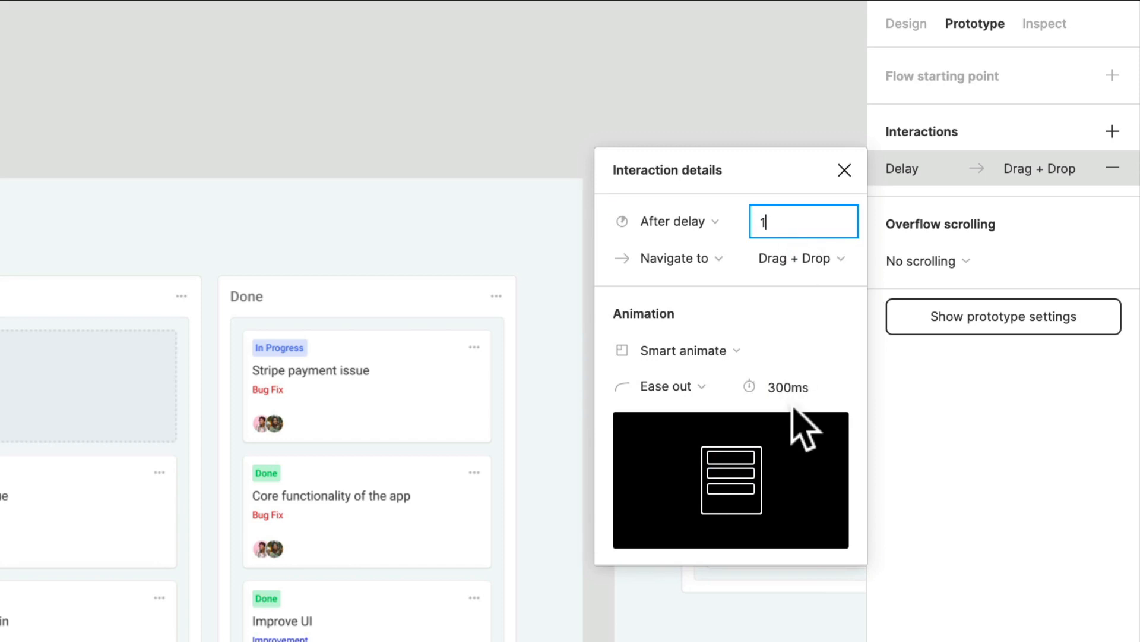
click(794, 391)
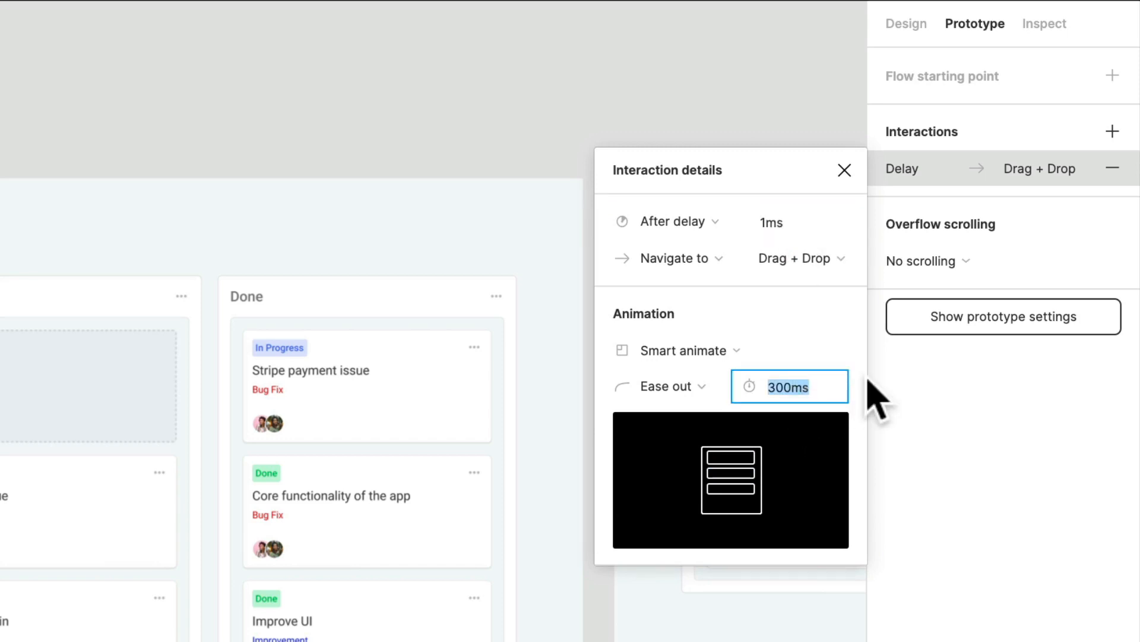
text(1)
key(Return)
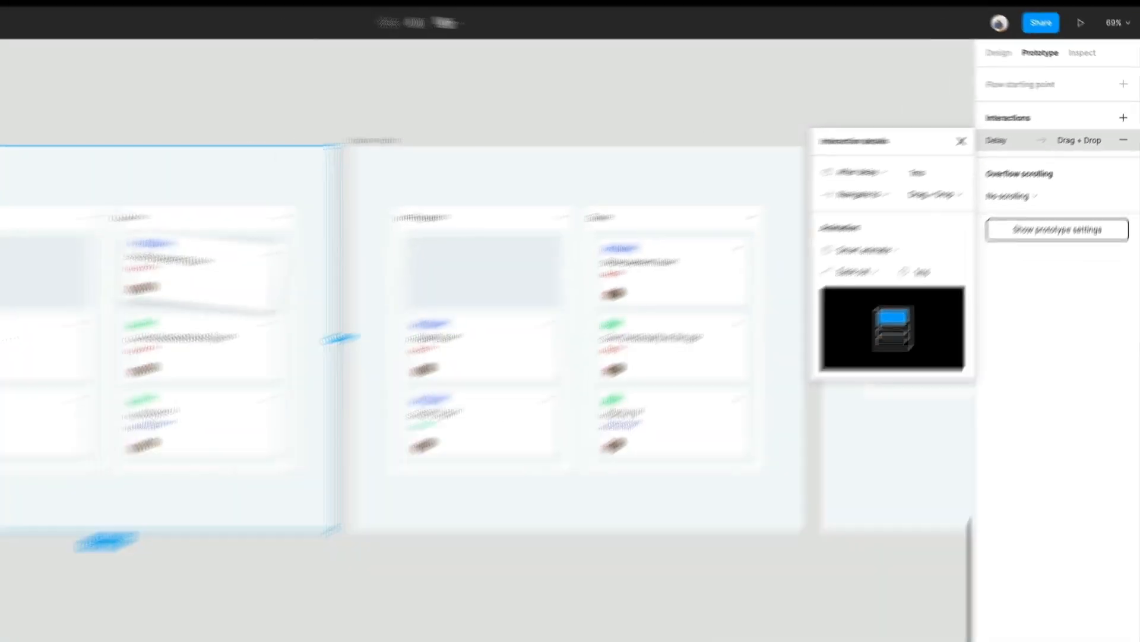
- Link the fourth frame, with the flat Stripe card in Done, to the final fifth frame
click(668, 518)
scroll(668, 518, down, 1)
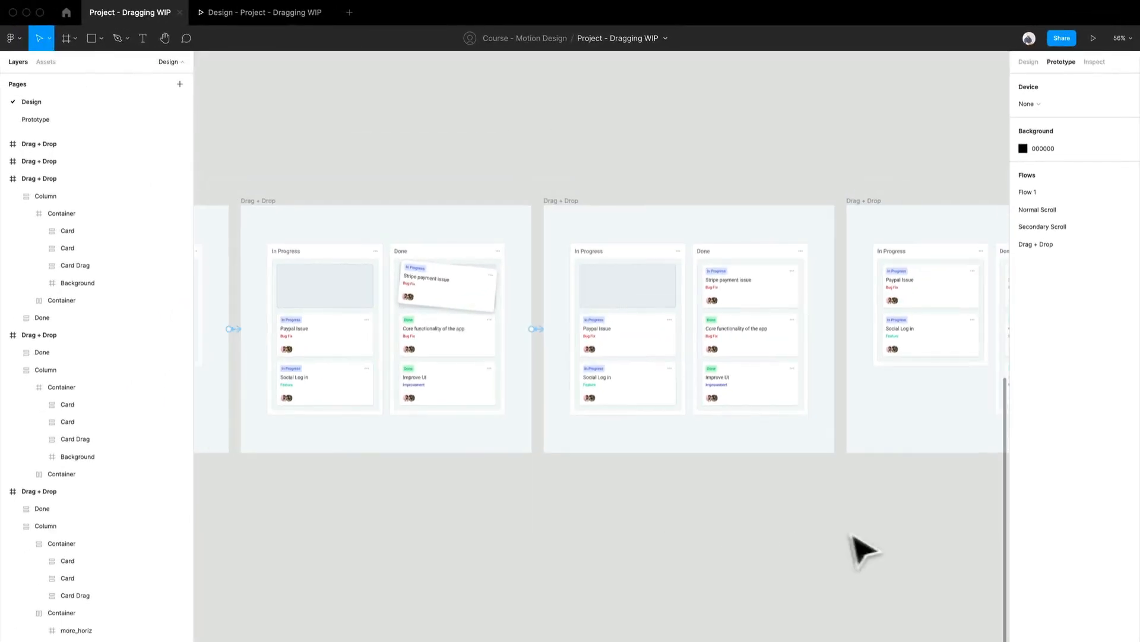
scroll(861, 547, right, 4)
scroll(624, 496, down, 1)
click(466, 237)
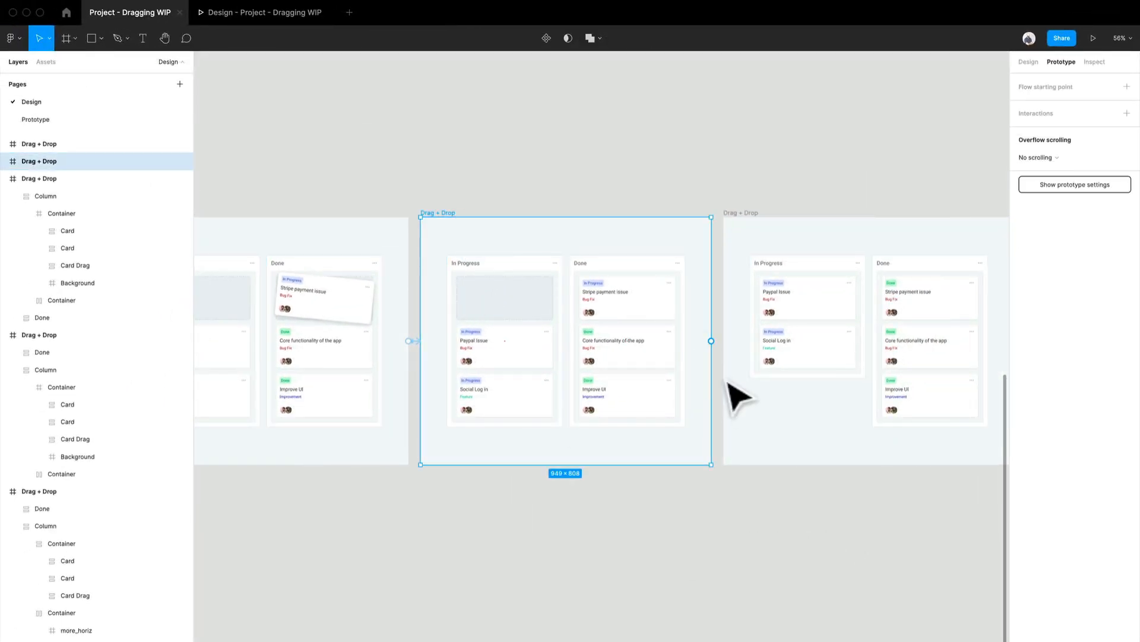
drag(712, 342, 825, 440)
scroll(825, 440, right, 3)
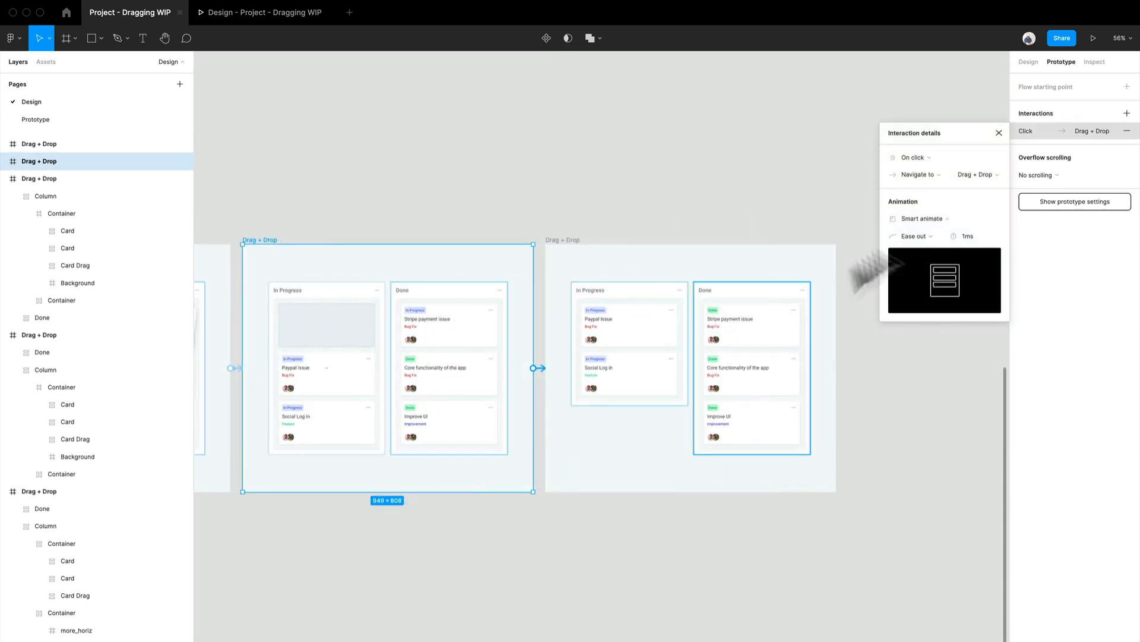
- Set the fourth frame's link to a 200 ms animation duration and an After delay trigger of 1 ms
click(975, 240)
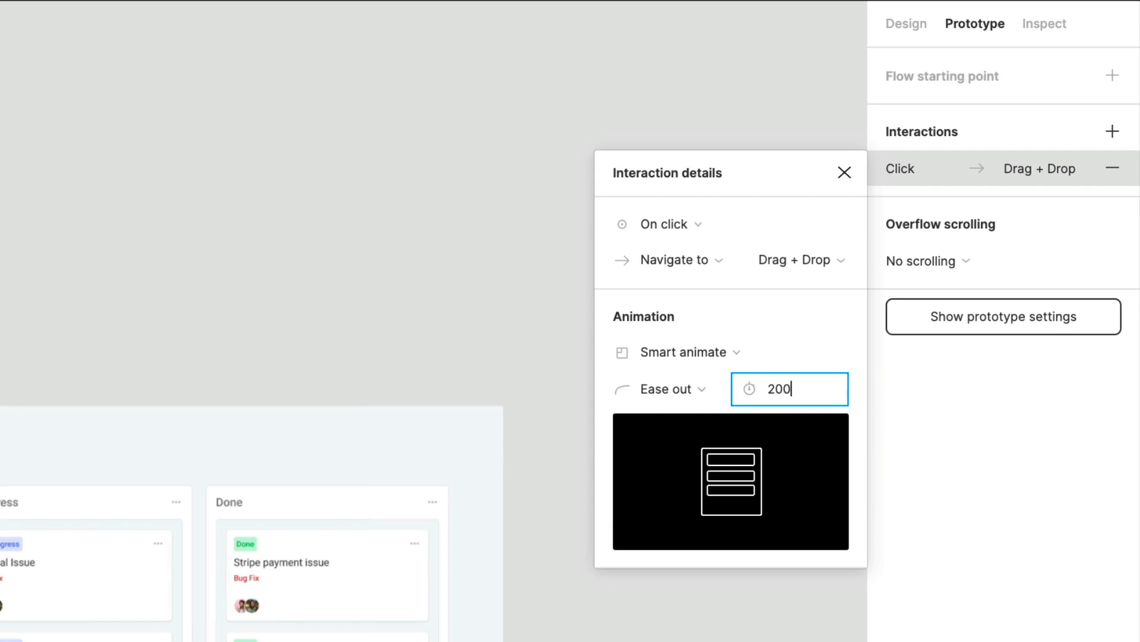
key(Return)
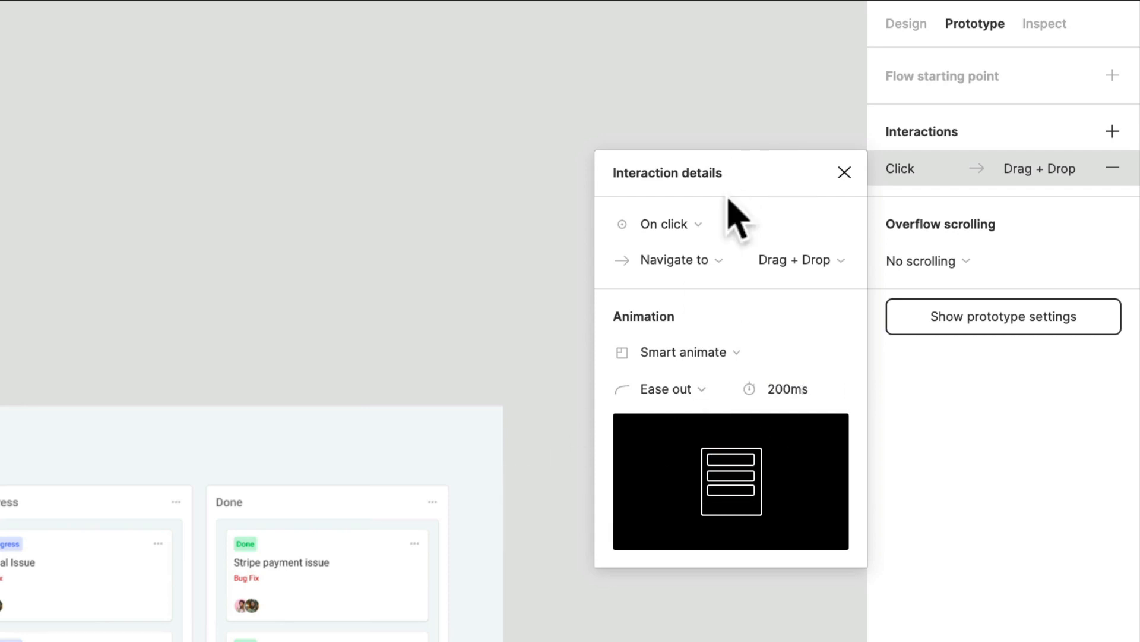
click(713, 224)
click(683, 508)
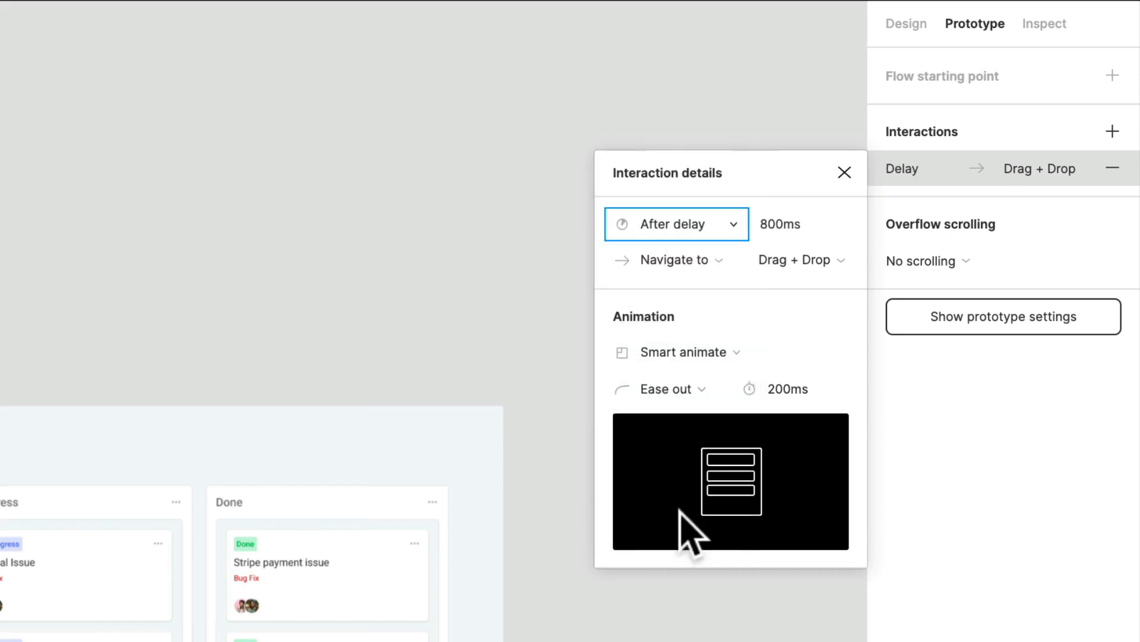
click(823, 229)
text(1)
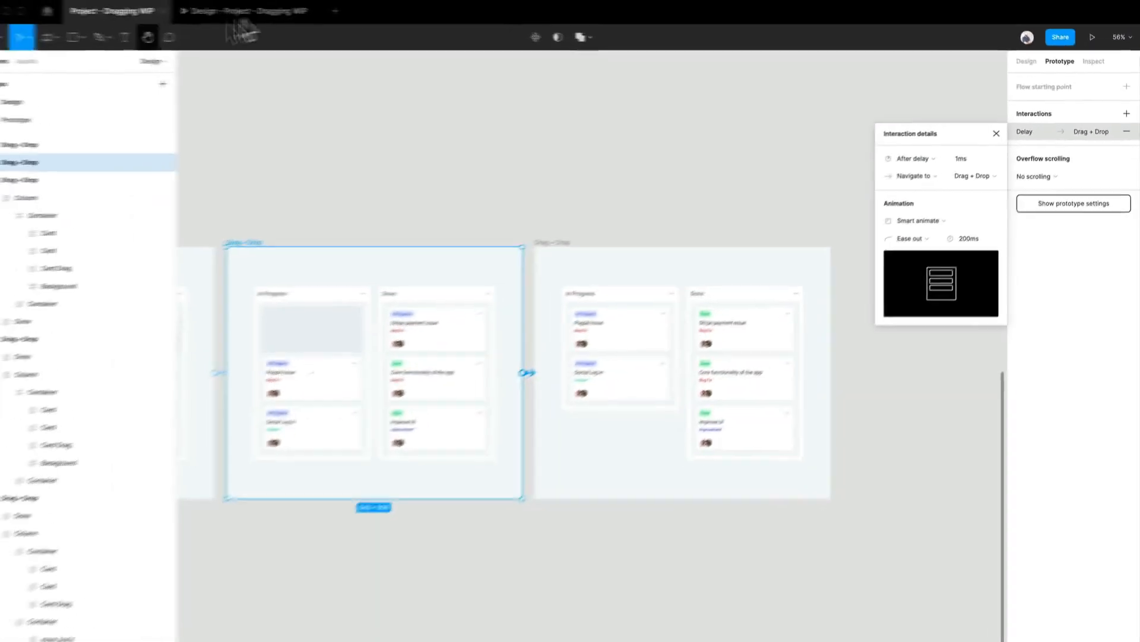
- Test moving the Stripe payment issue card to Done in the prototype preview, and return to the design file
click(262, 19)
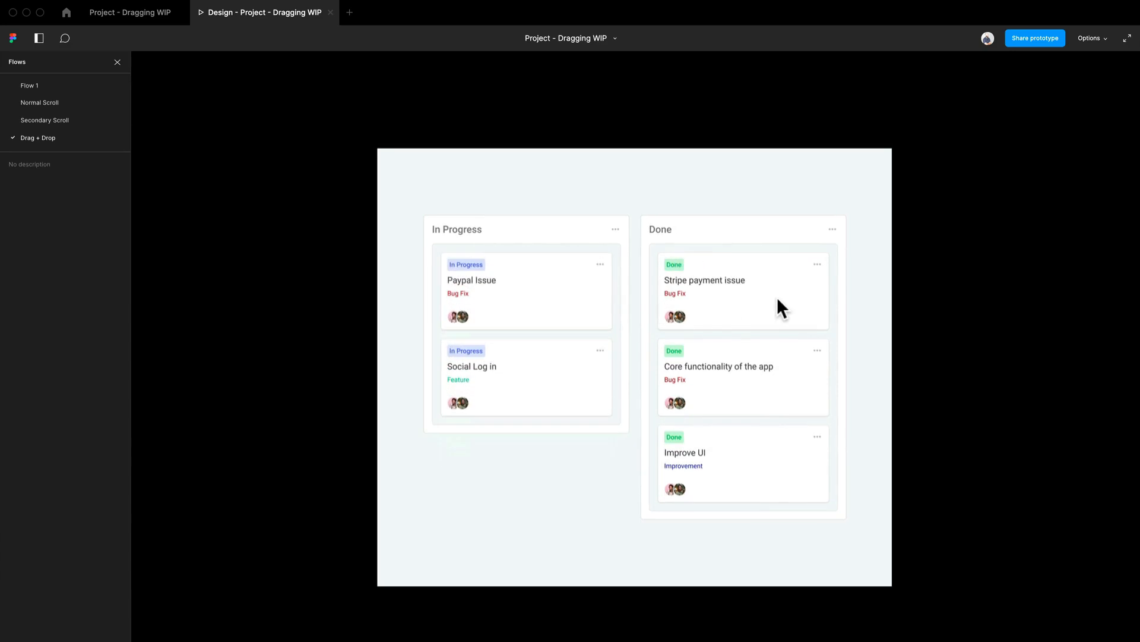
click(148, 16)
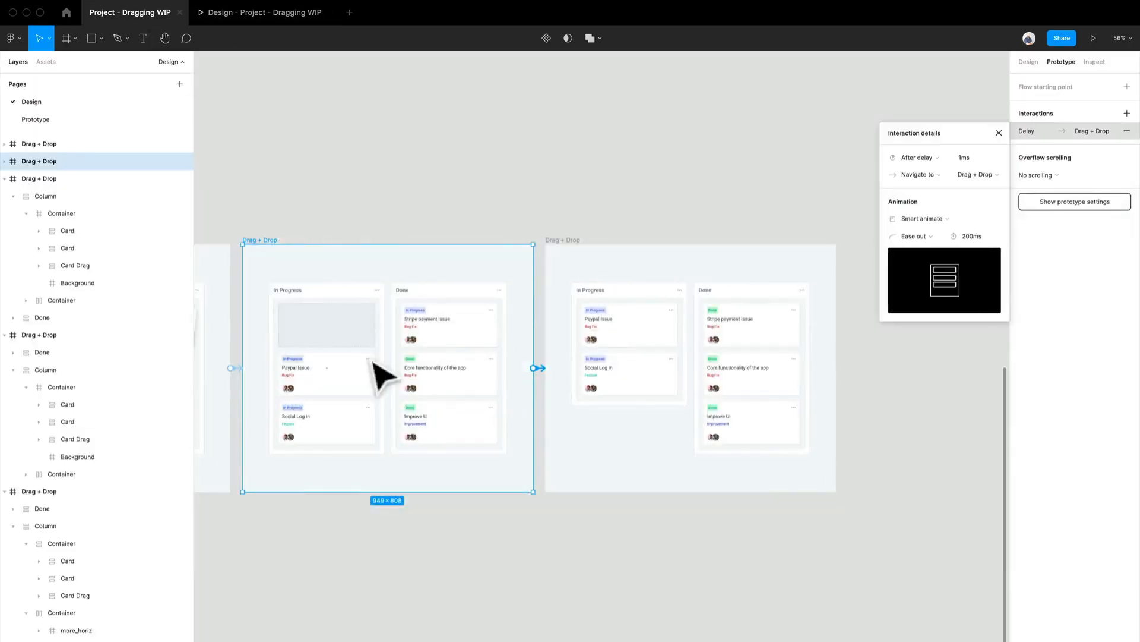
- Review the prototype links between the Drag + Drop frames, focusing on the first and second frames
scroll(377, 374, right, 3)
drag(520, 359, 772, 353)
drag(632, 347, 501, 398)
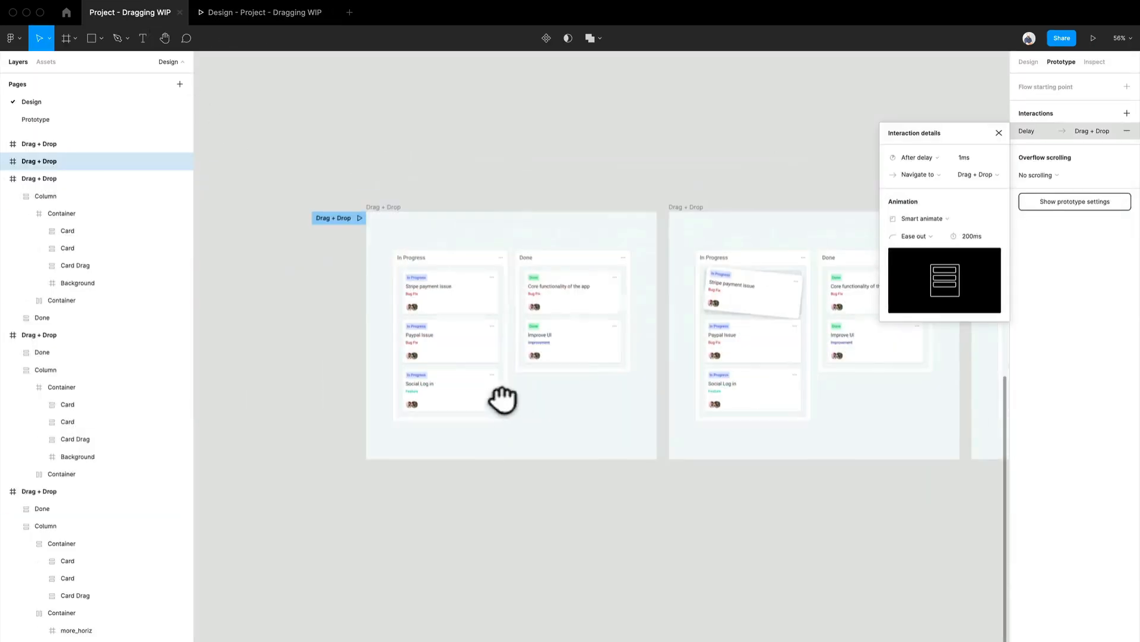
click(594, 498)
drag(737, 508, 591, 502)
scroll(594, 504, up, 3)
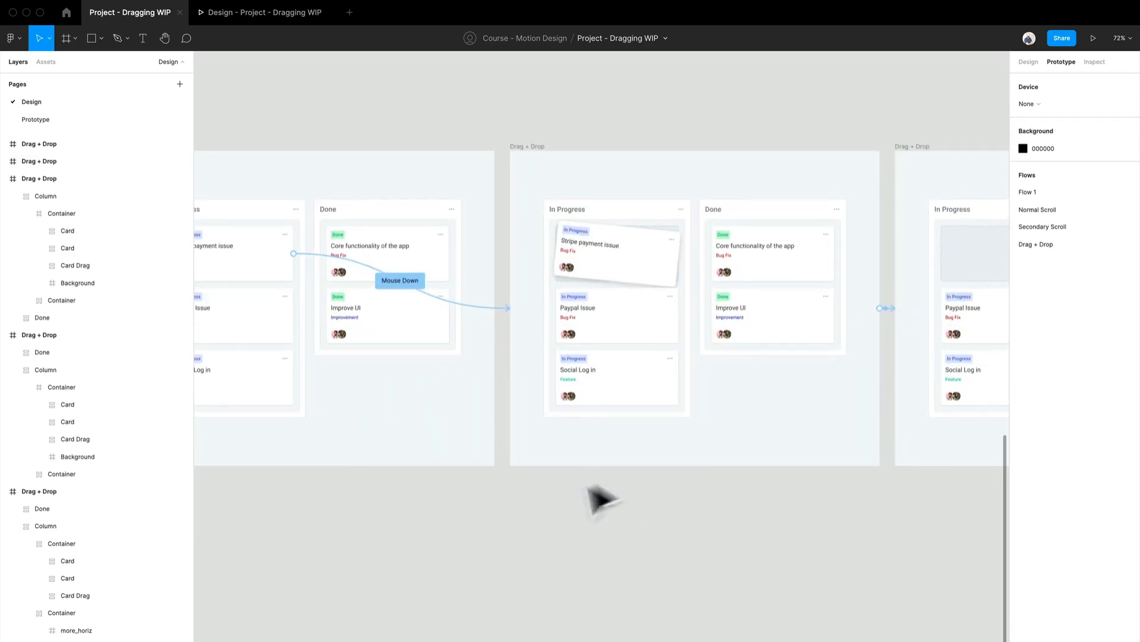
- Remove the On drag interaction from the second Drag + Drop frame itself by setting its trigger to None
drag(601, 502, 520, 505)
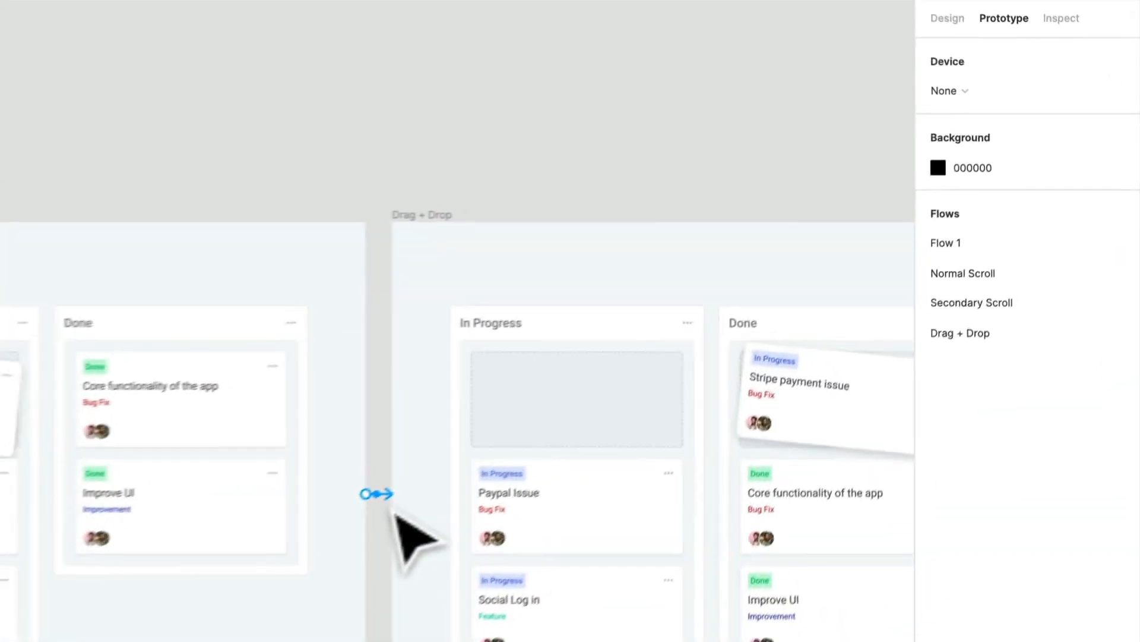
click(698, 339)
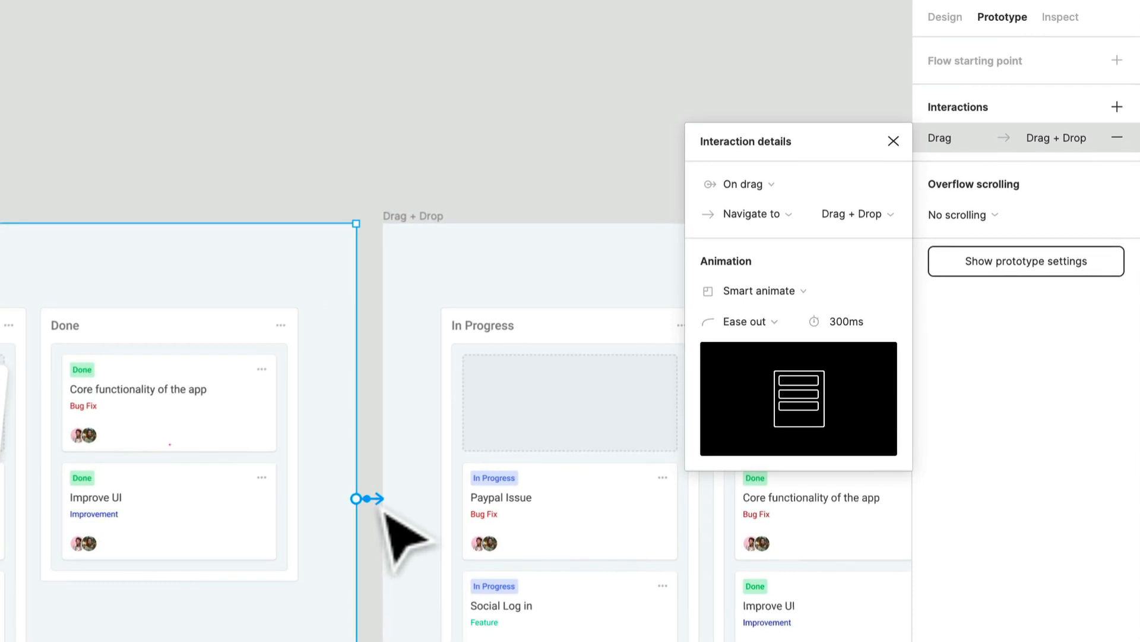
click(762, 184)
click(764, 122)
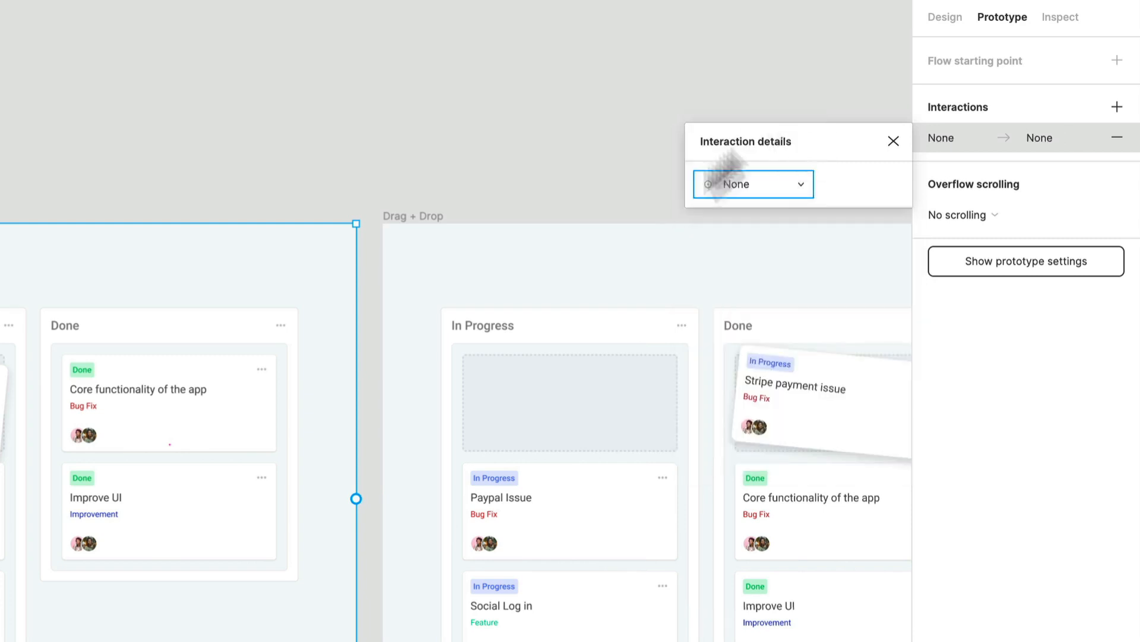
click(222, 127)
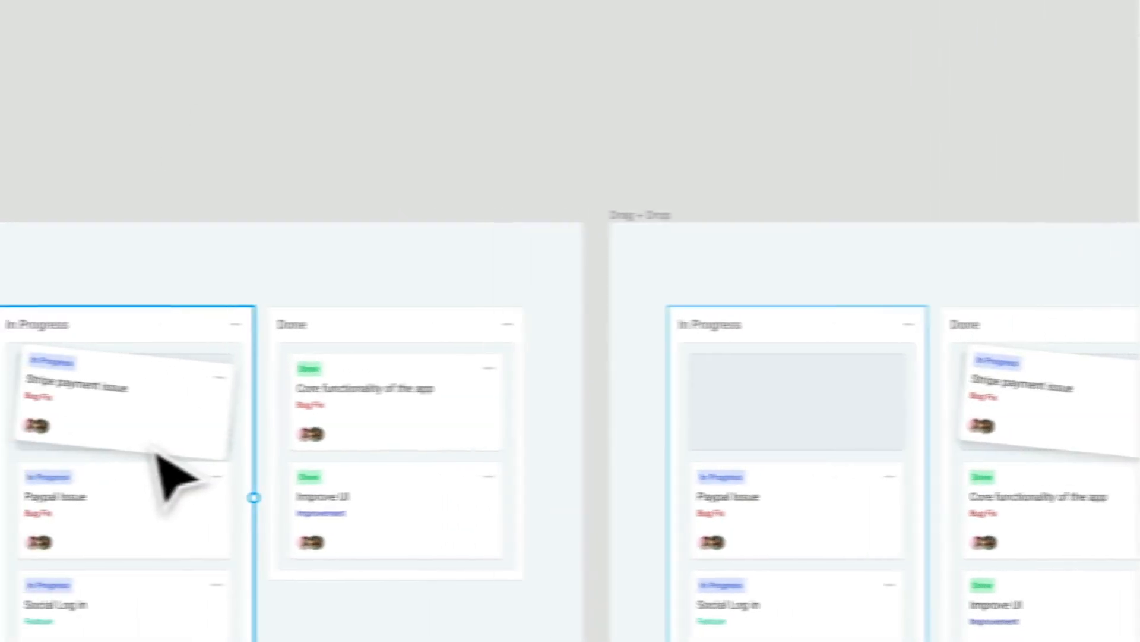
- Link the tilted Stripe payment issue card in the second frame to the third frame with an On drag trigger and 300 ms animation
click(161, 453)
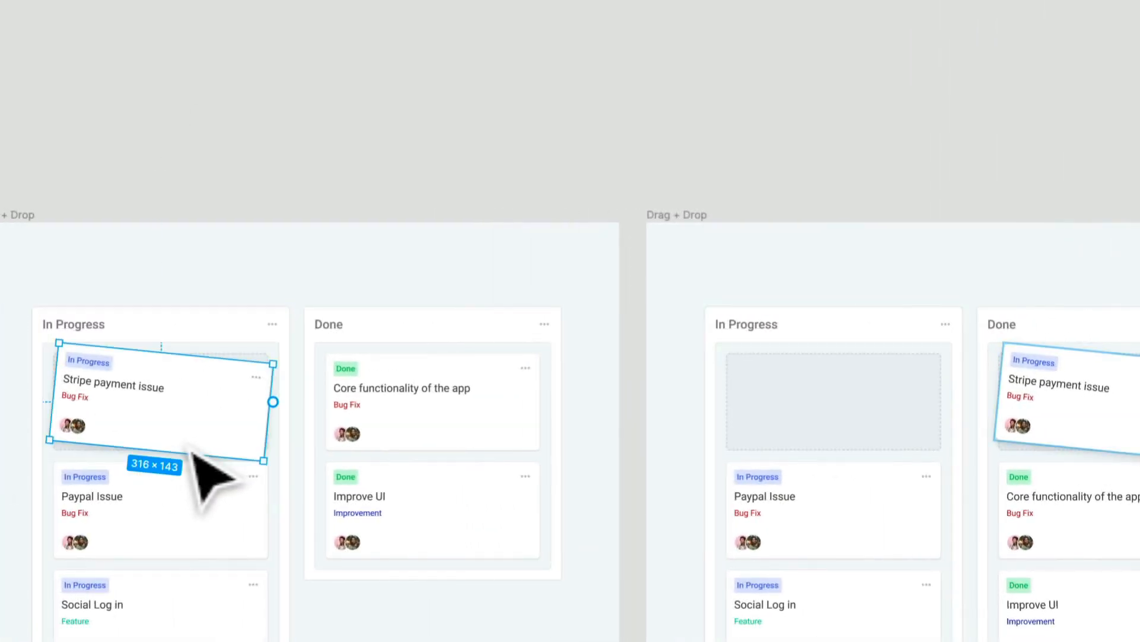
drag(273, 402, 743, 565)
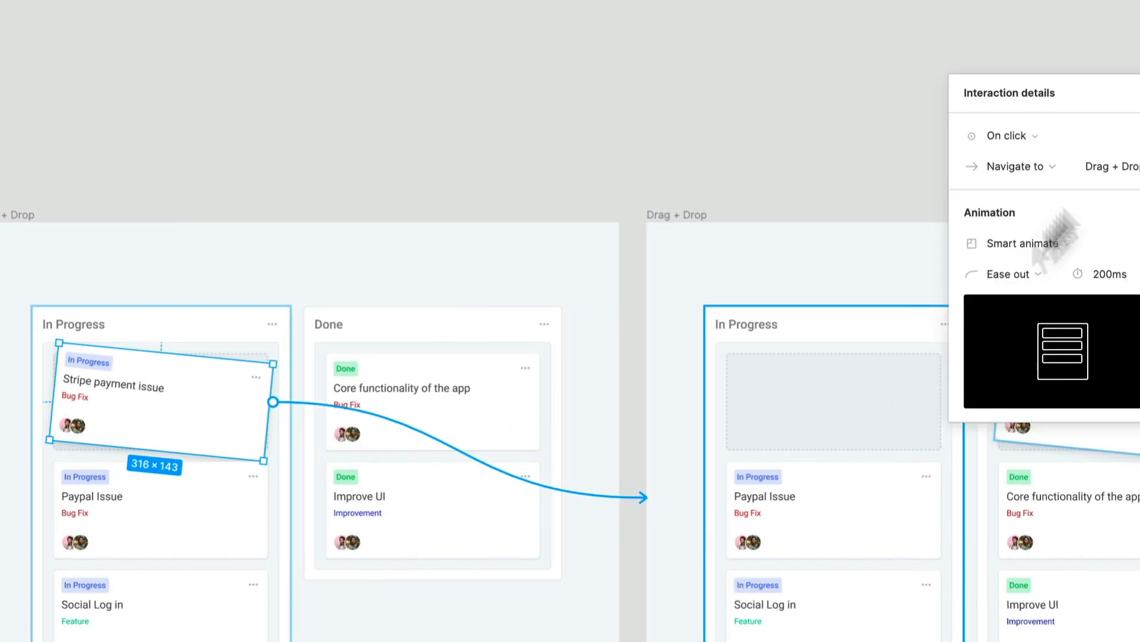
click(1022, 136)
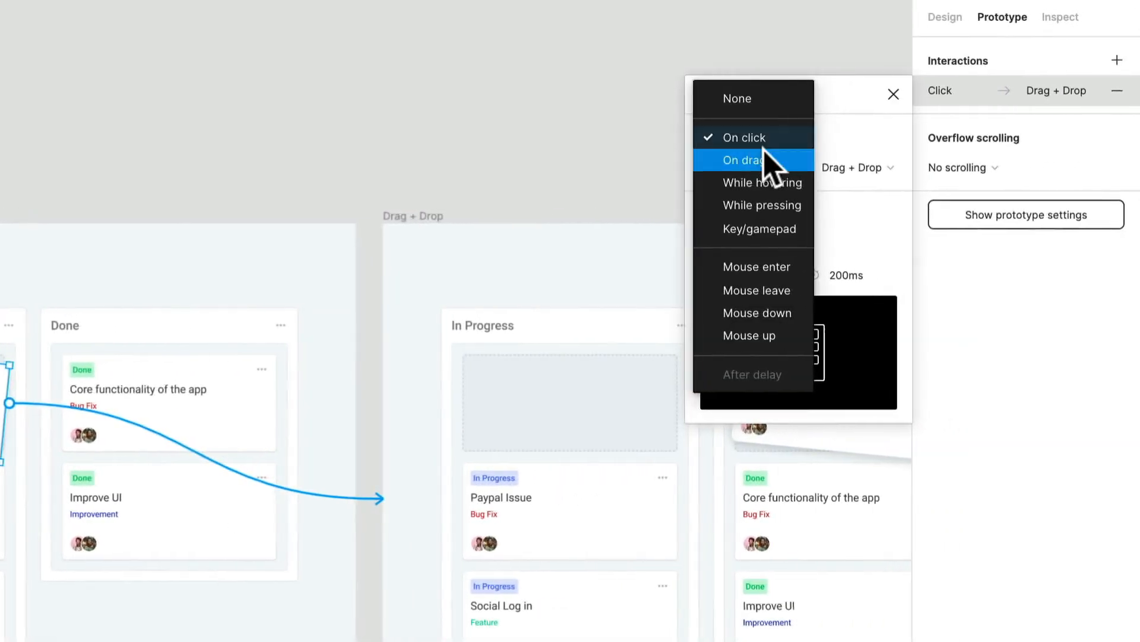
click(765, 161)
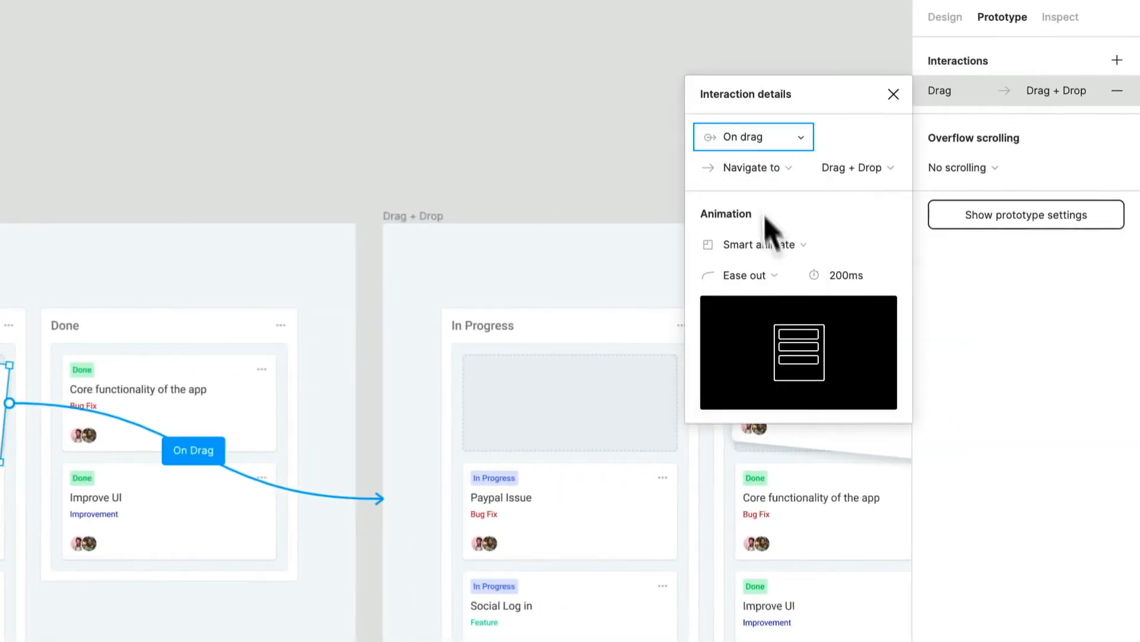
click(837, 281)
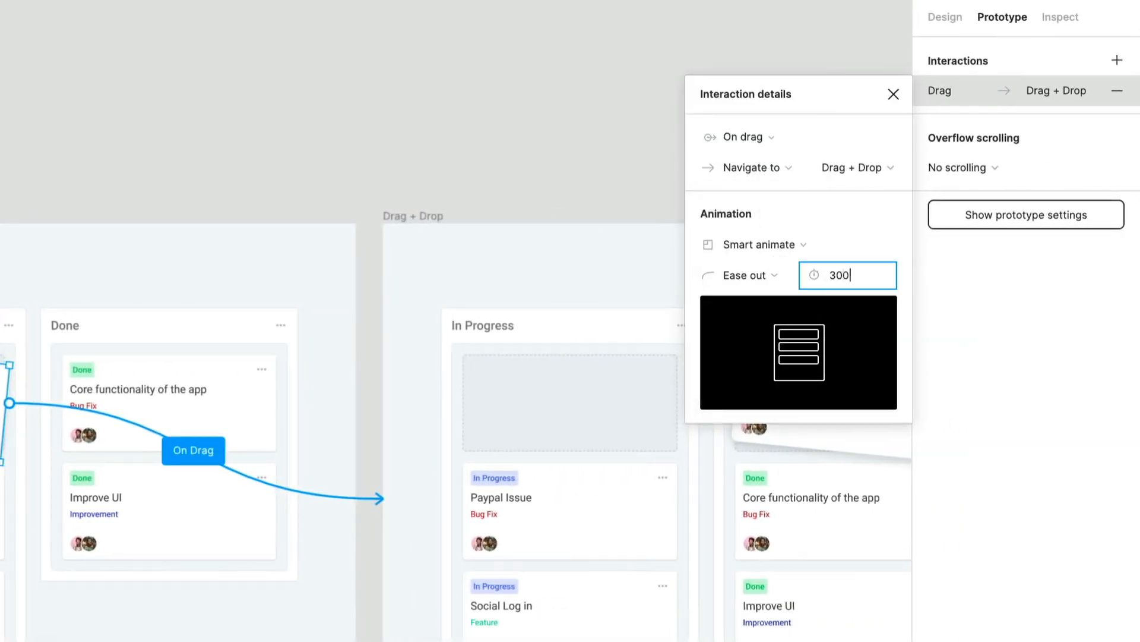
key(Return)
click(178, 139)
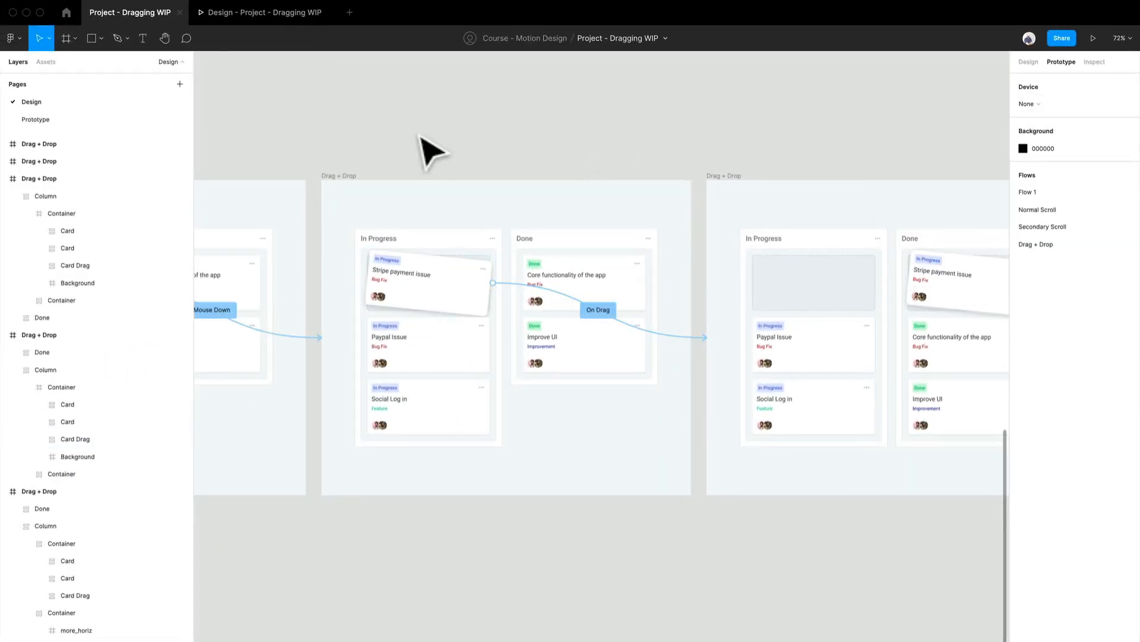
- Test picking up the Stripe payment issue card and releasing it within In Progress in the prototype preview, and return to the design file
click(244, 18)
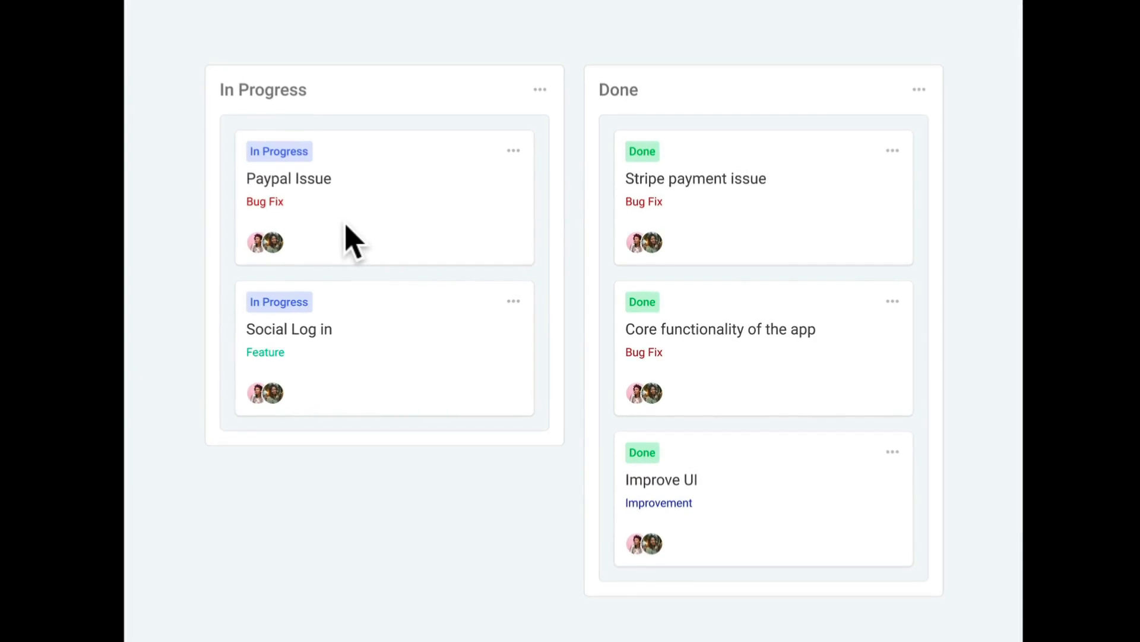
drag(501, 306, 512, 312)
drag(356, 229, 413, 280)
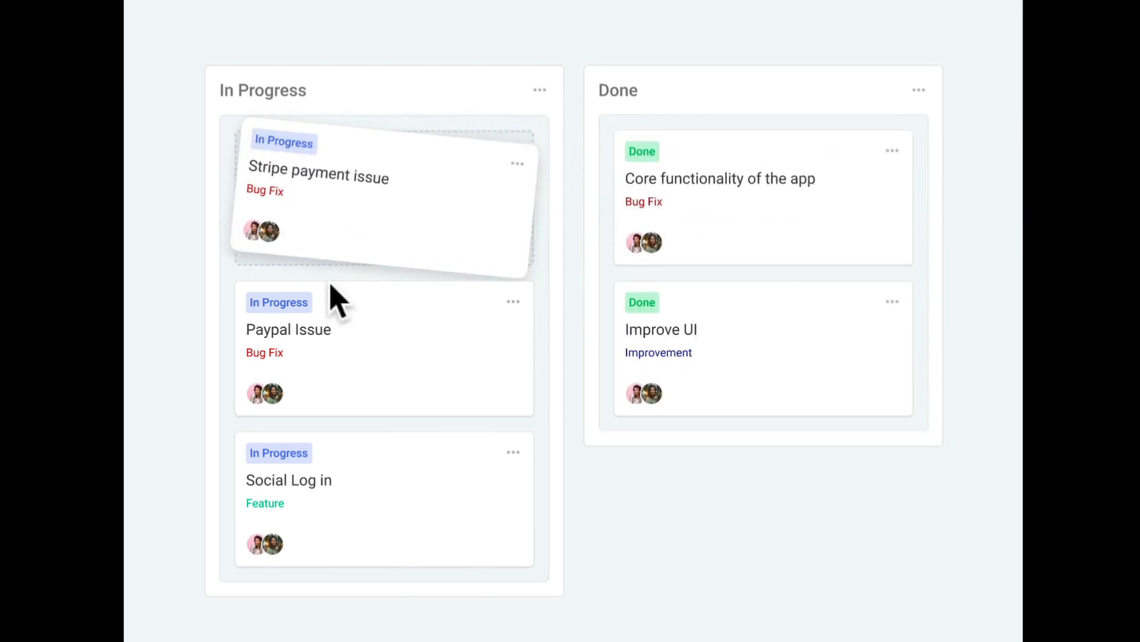
drag(331, 285, 336, 238)
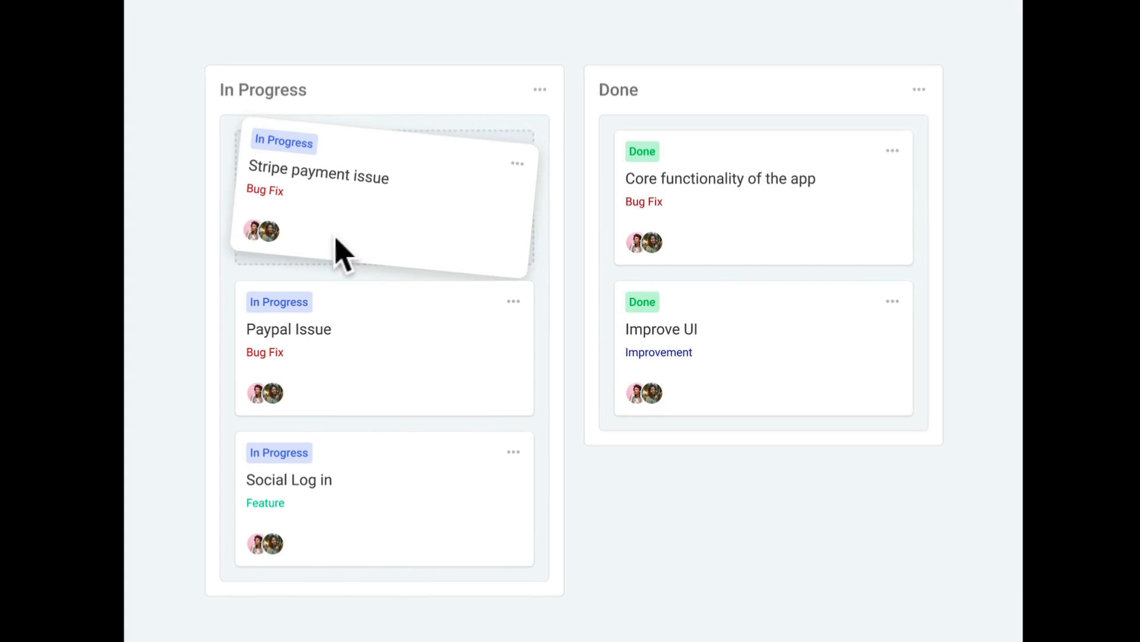
click(459, 212)
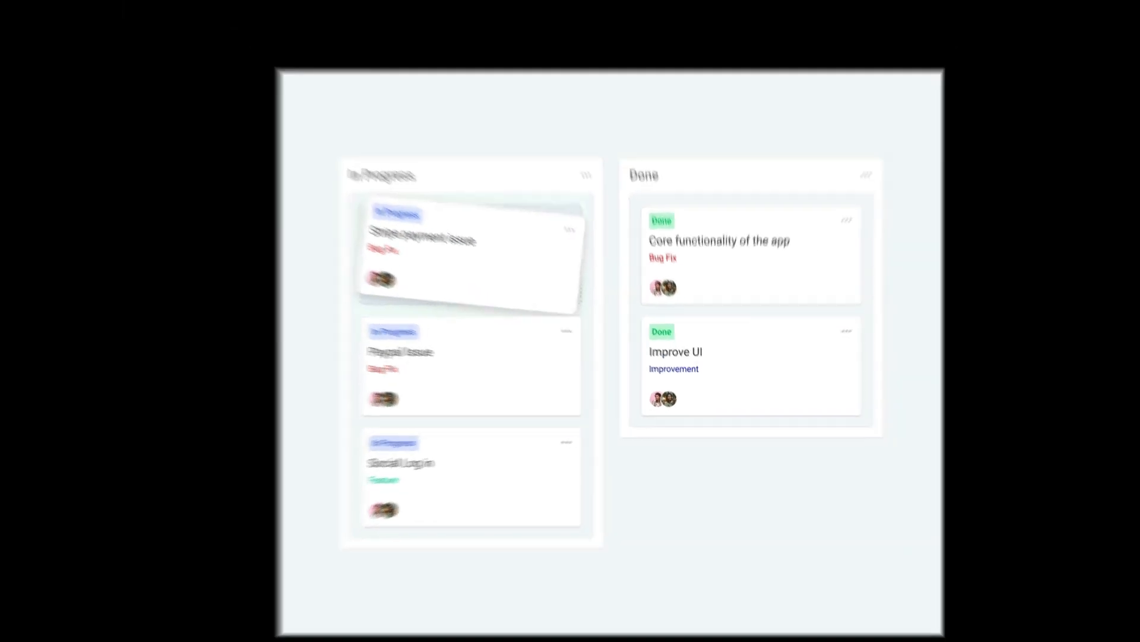
click(146, 18)
- Link the second frame's tilted Stripe payment issue card back to the first frame with a Mouse up trigger
drag(298, 540, 637, 523)
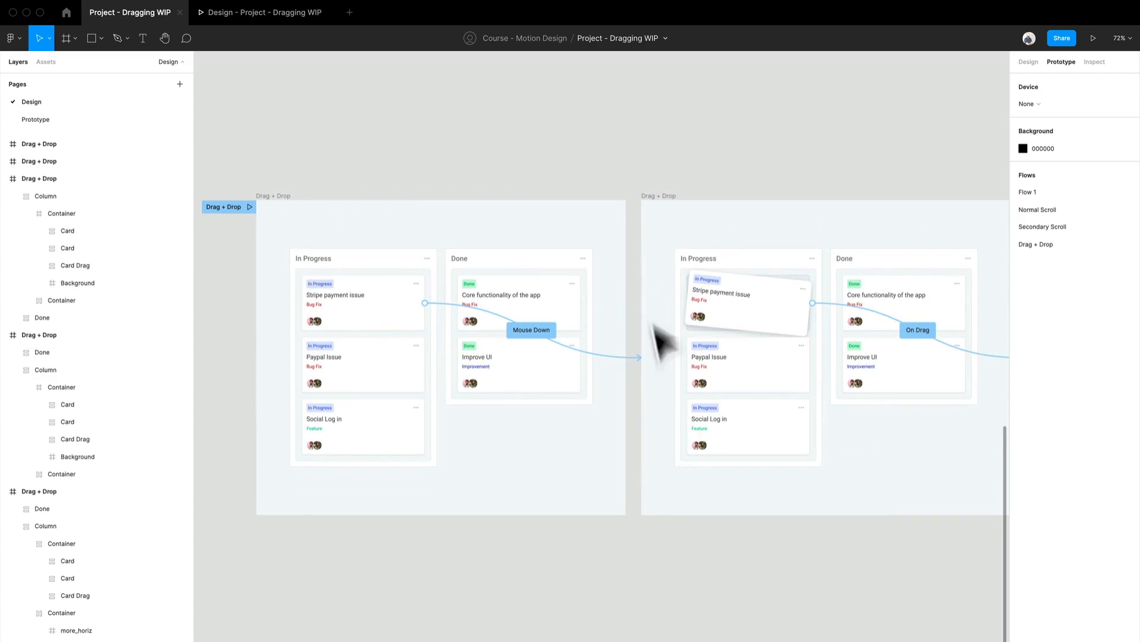
click(665, 205)
drag(769, 465, 666, 469)
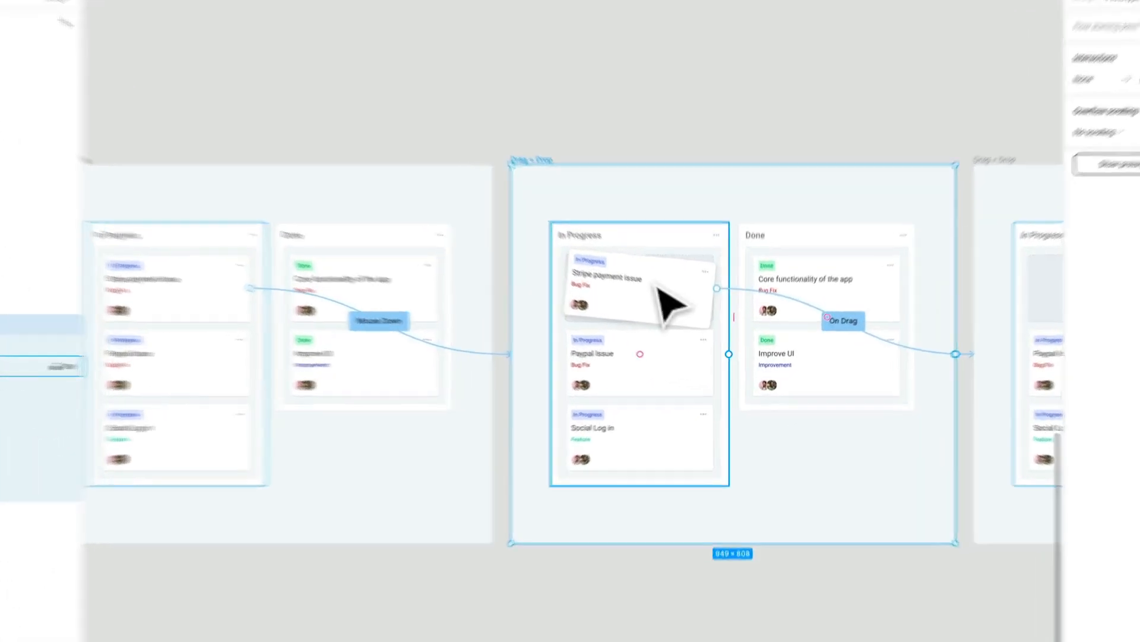
double_click(670, 304)
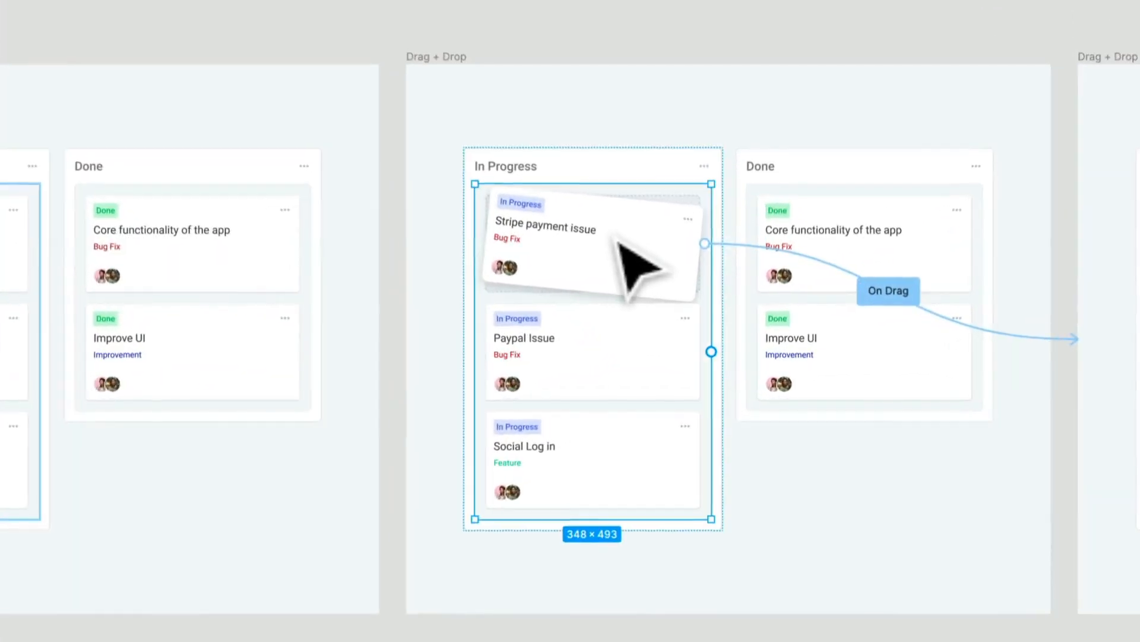
double_click(621, 245)
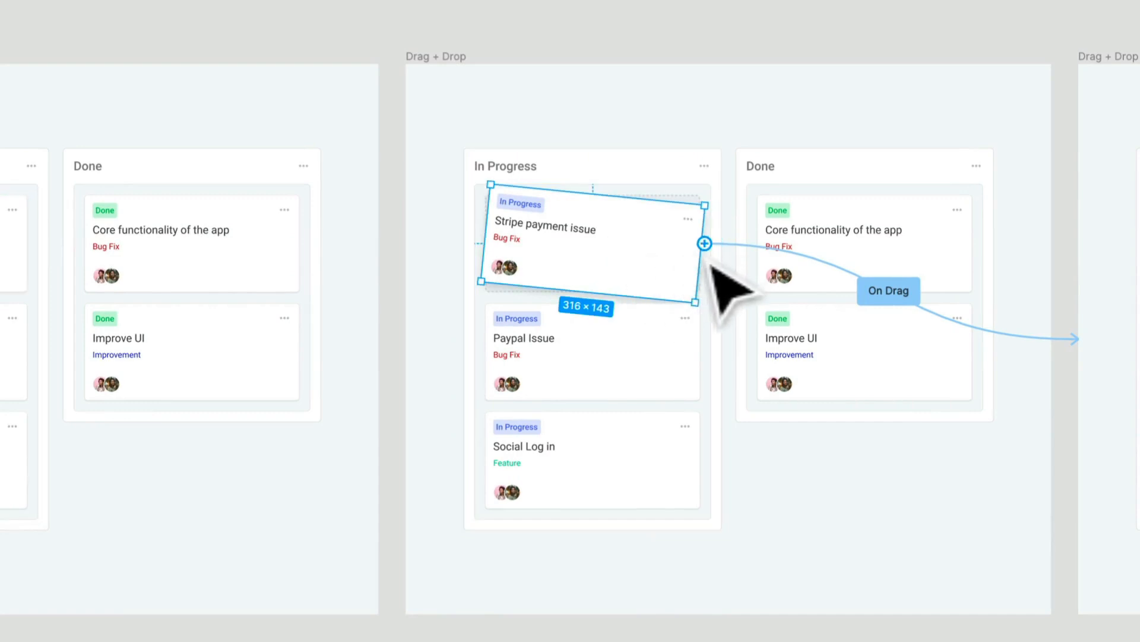
drag(705, 243, 353, 333)
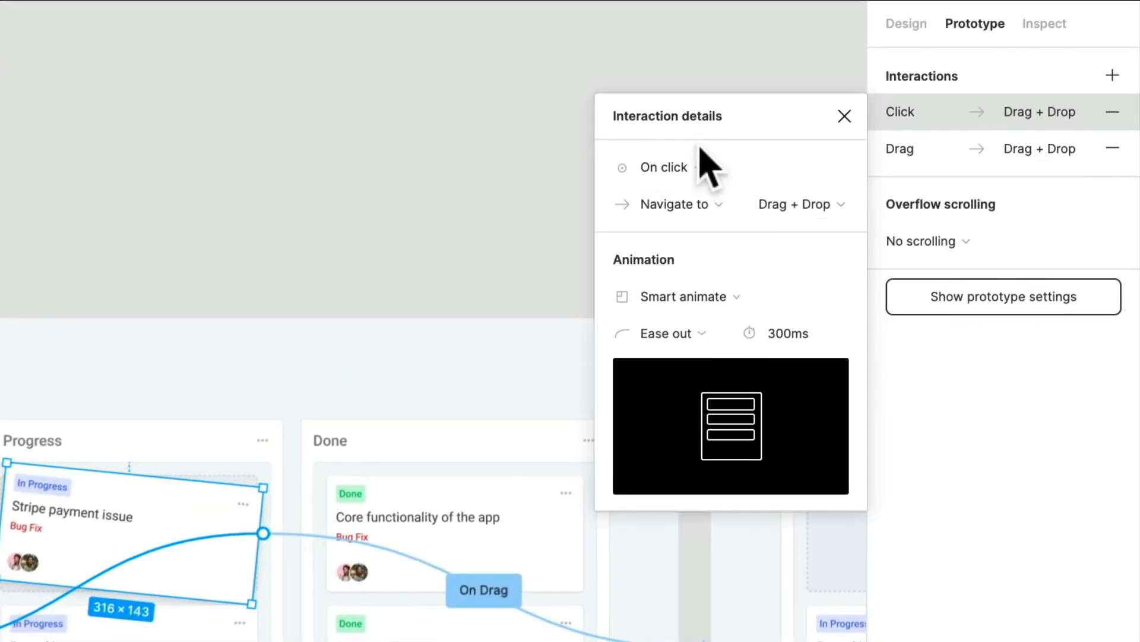
click(704, 164)
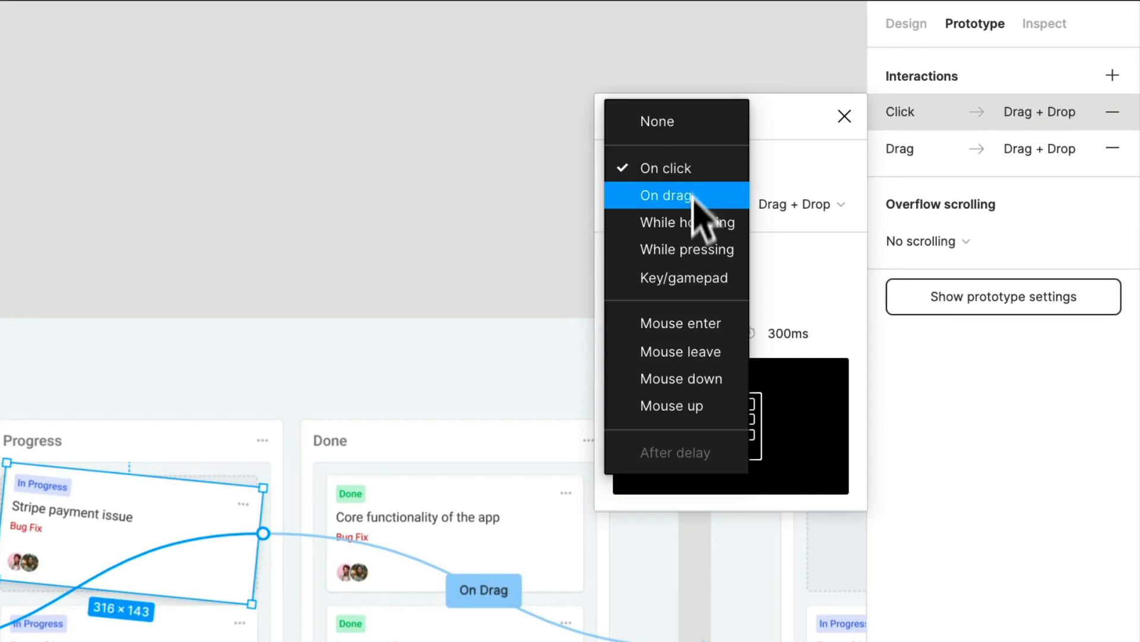
click(716, 408)
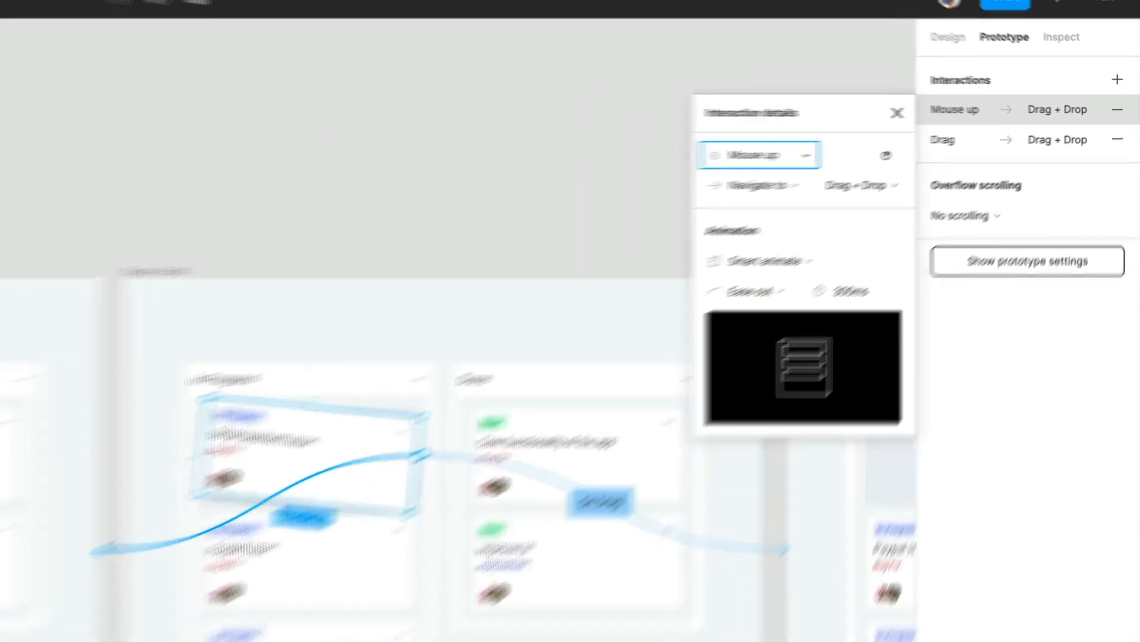
click(702, 596)
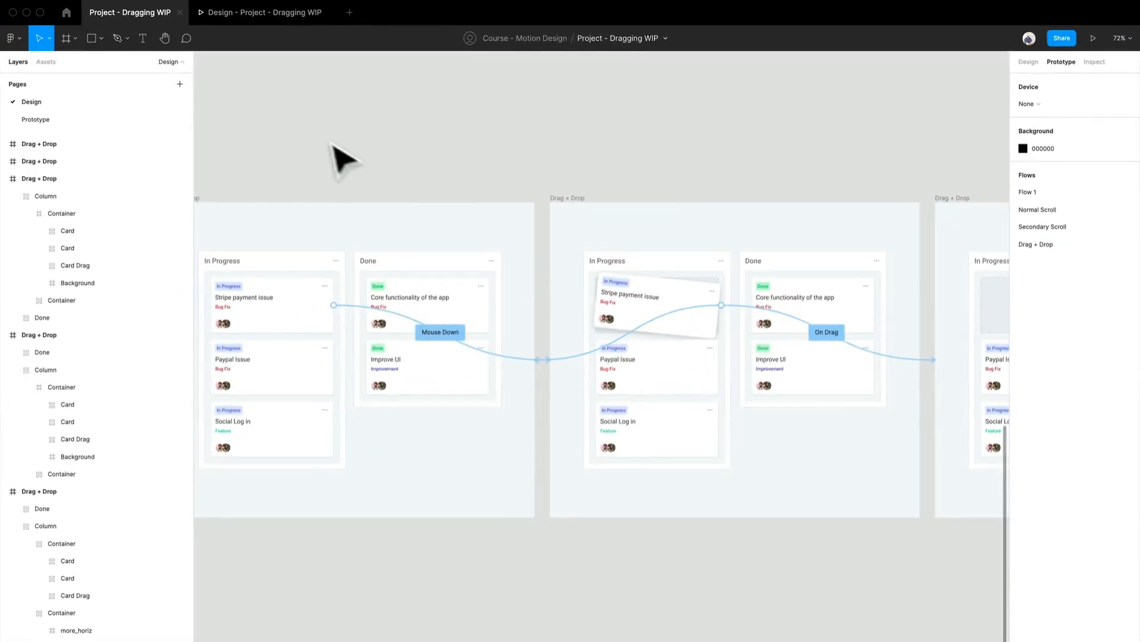
- Test the Mouse up return link by releasing and dragging the Stripe card in the prototype preview, and return to the design file
click(265, 20)
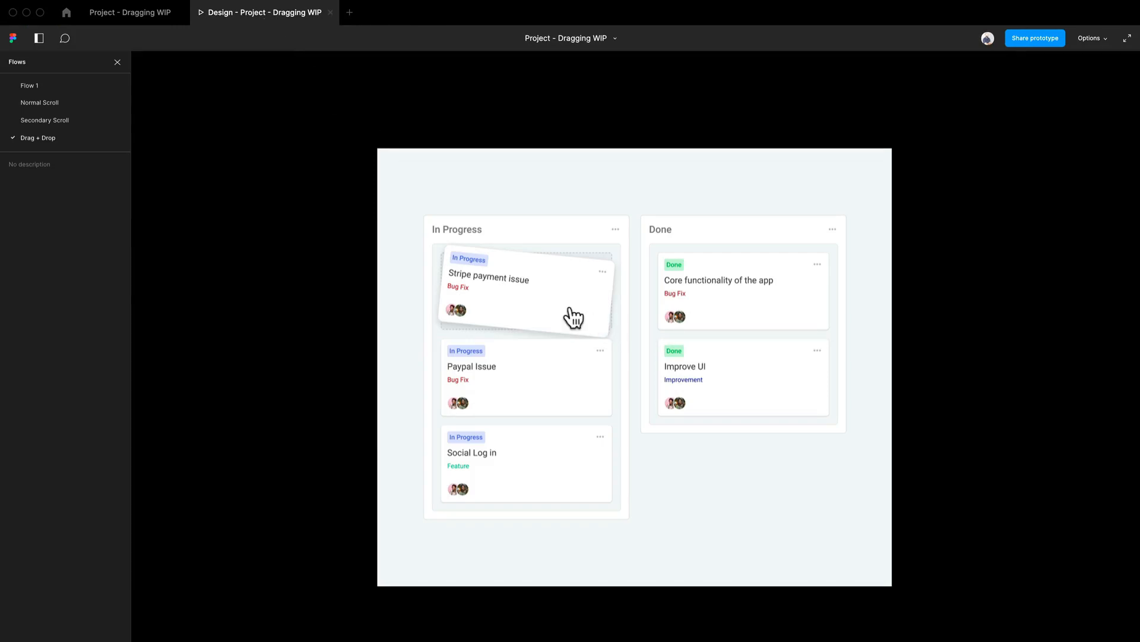
drag(573, 318, 660, 300)
drag(536, 309, 711, 289)
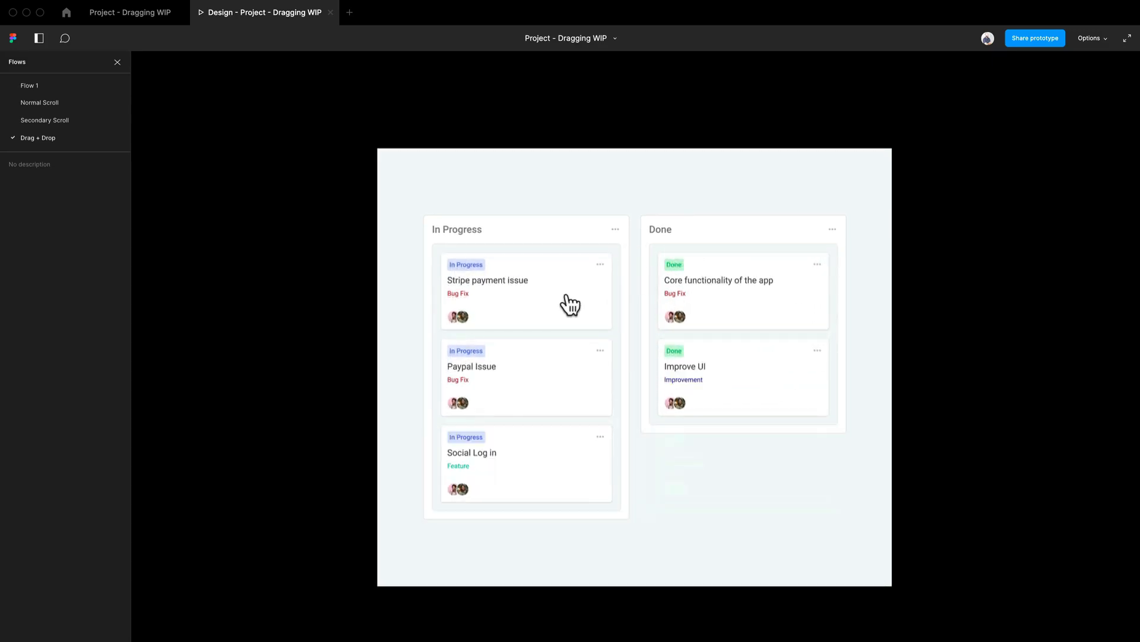
drag(565, 303, 502, 303)
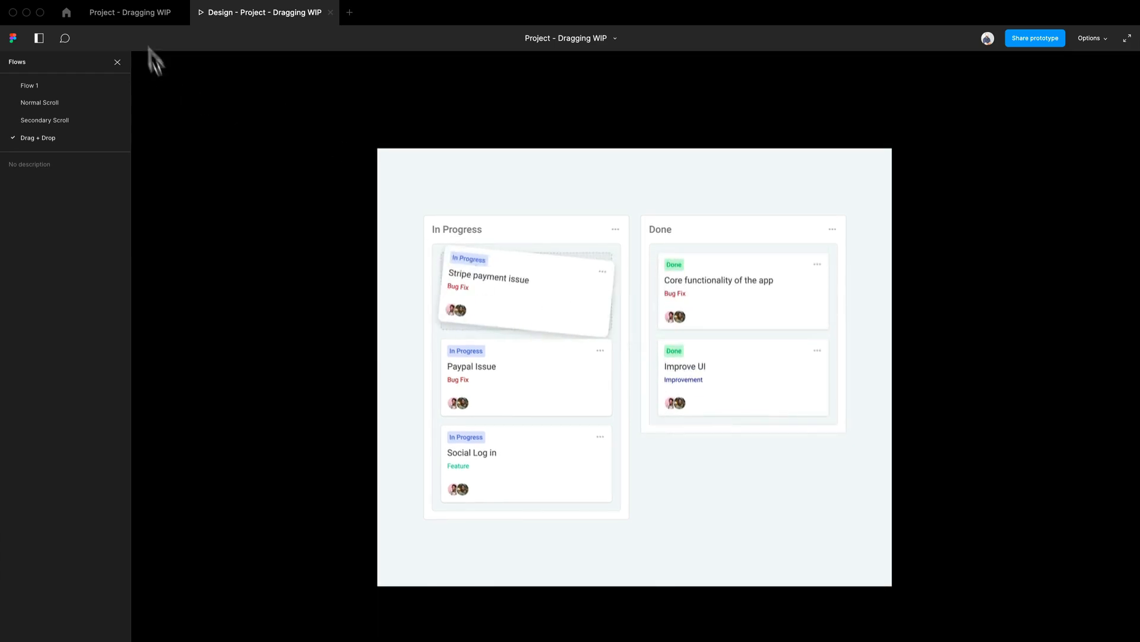
click(128, 16)
- Change the trigger of the second frame's card link back to the first frame to Mouse leave
scroll(663, 324, up, 3)
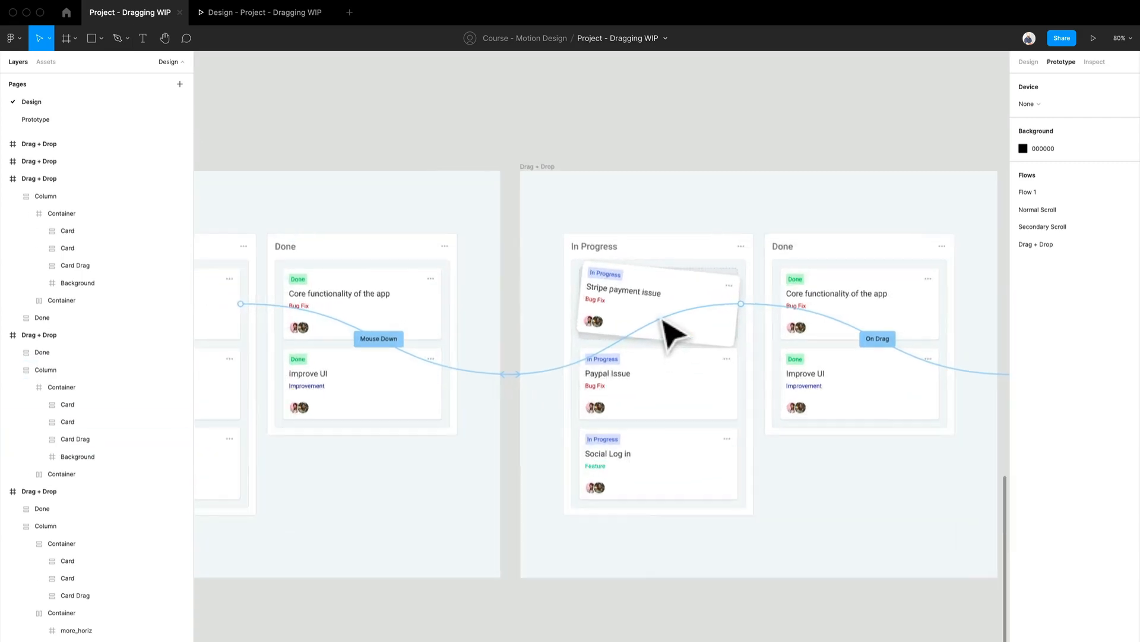
scroll(664, 322, up, 3)
click(665, 320)
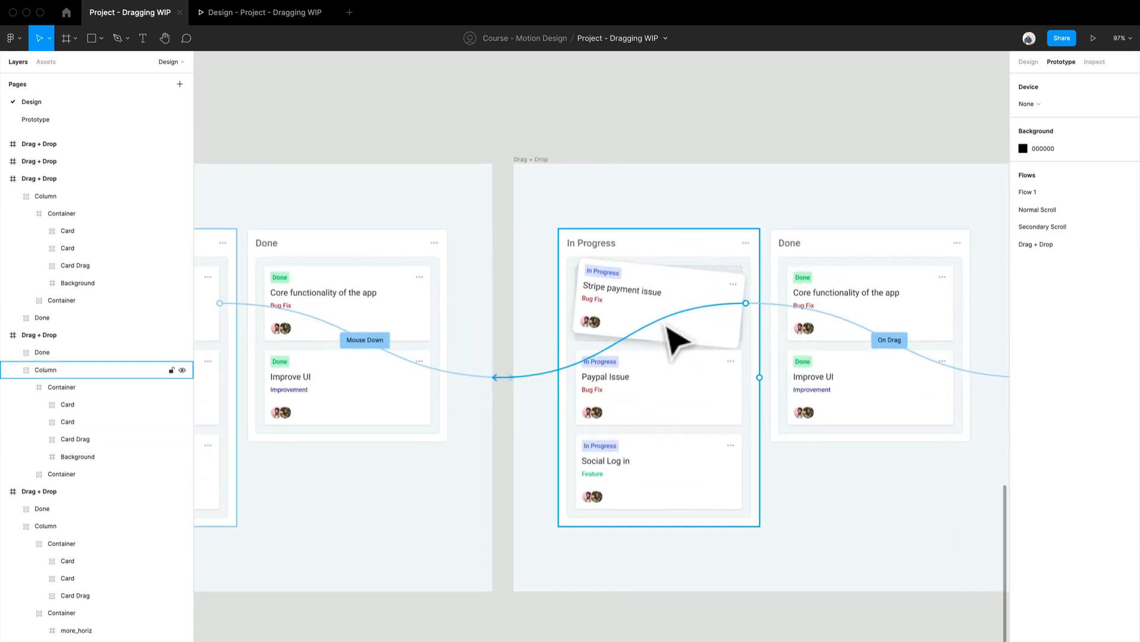
click(667, 324)
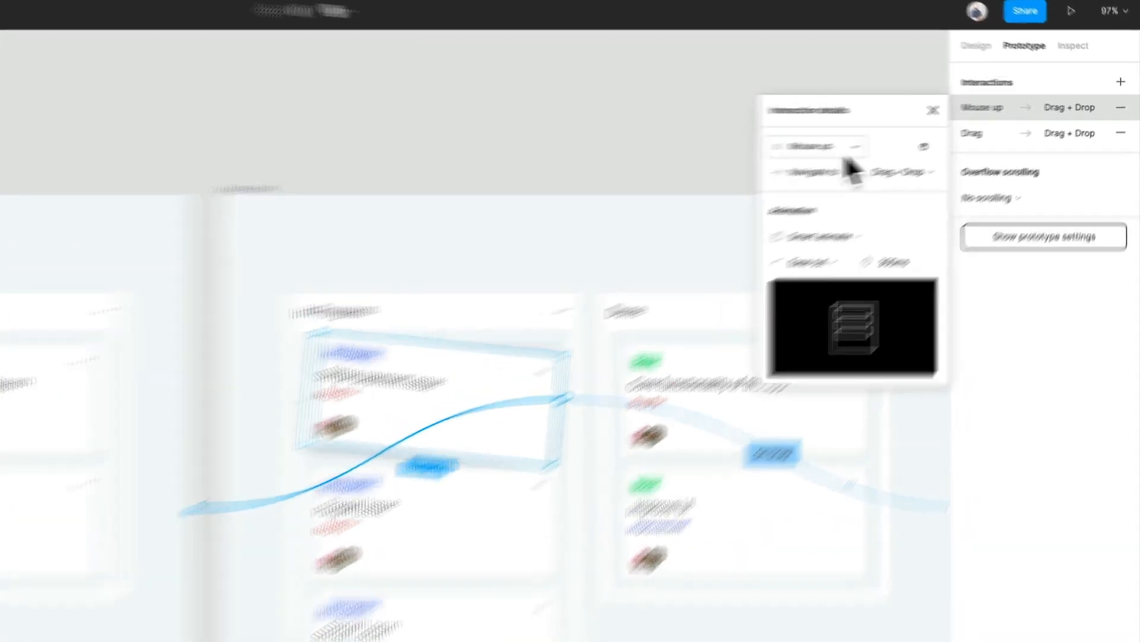
click(935, 132)
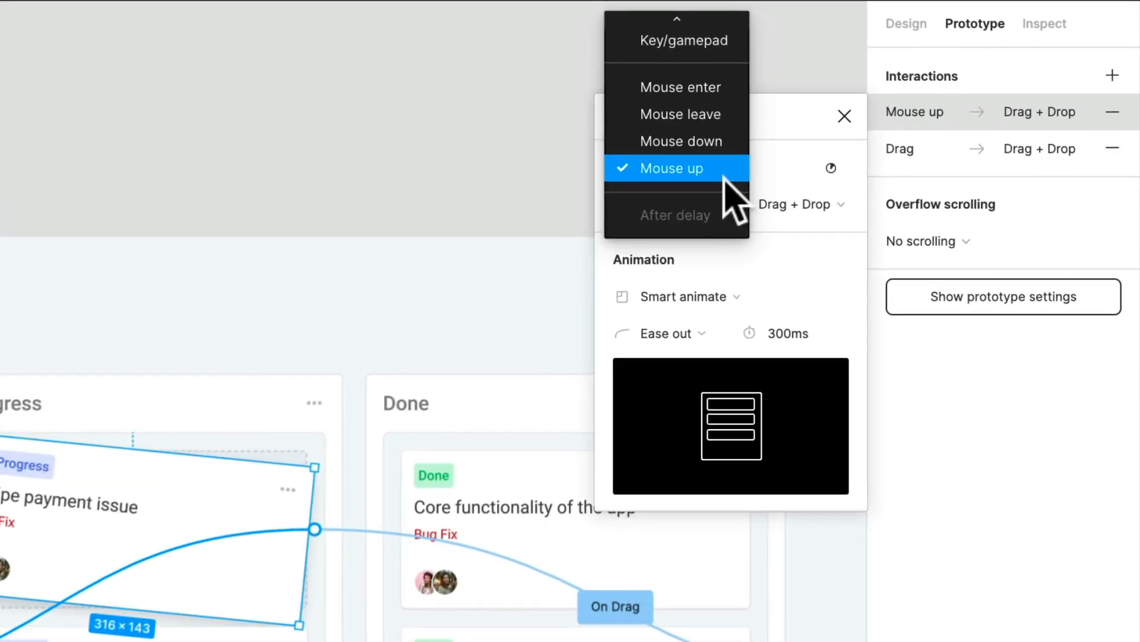
click(715, 114)
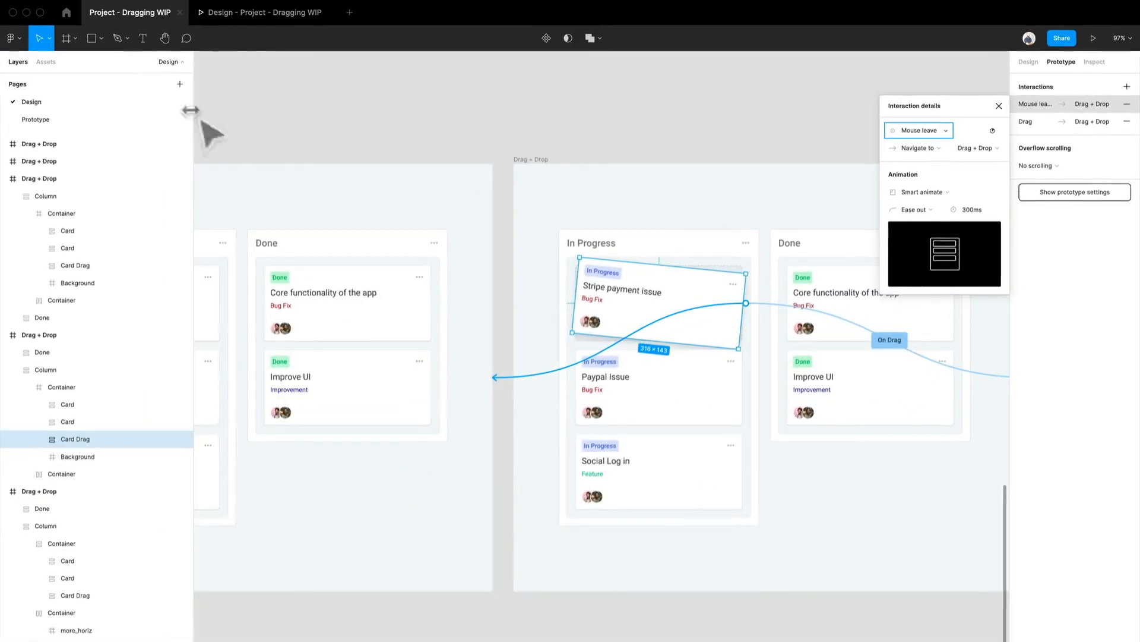
- Test the Mouse leave return link by picking up, dragging and releasing the Stripe card in the restarted prototype preview, and return to the design file
click(246, 18)
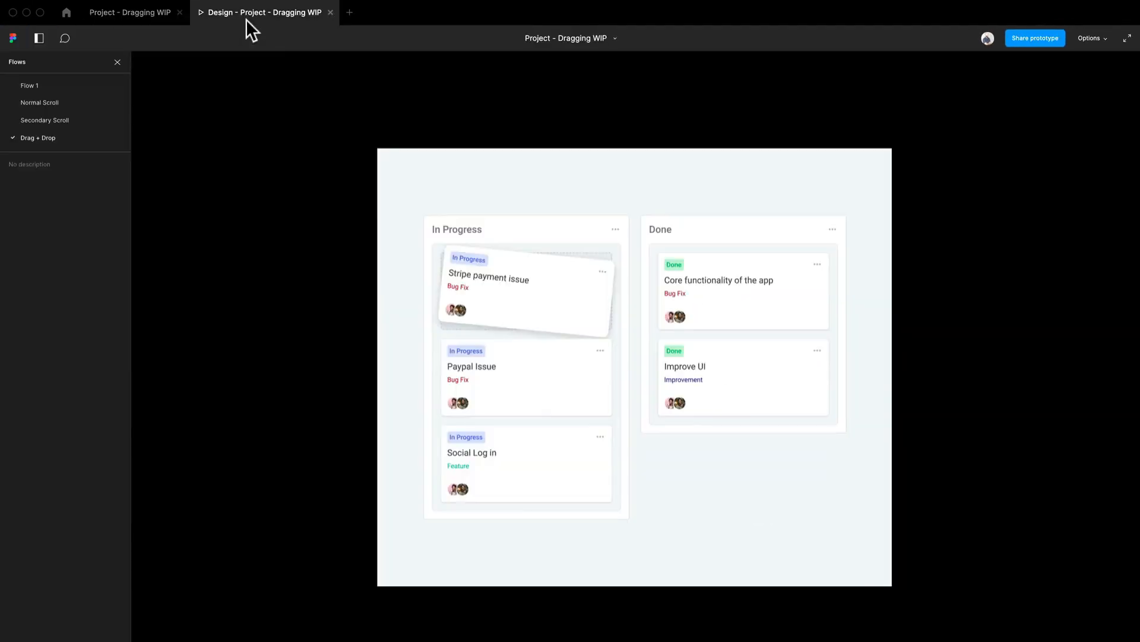
click(536, 303)
click(525, 308)
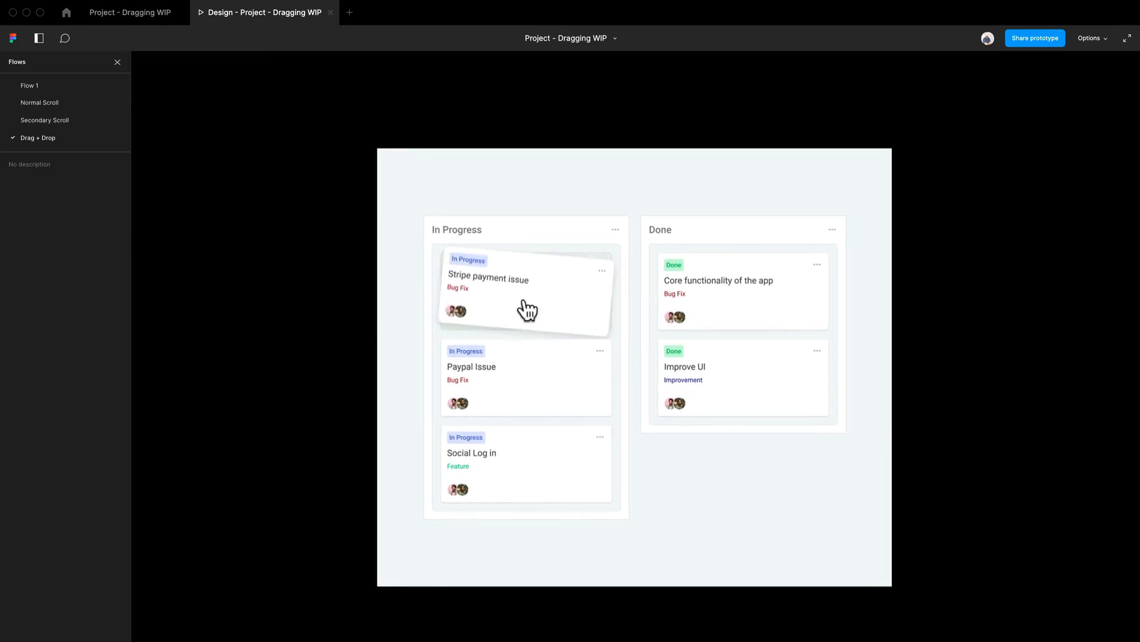
drag(550, 309, 687, 295)
key(r)
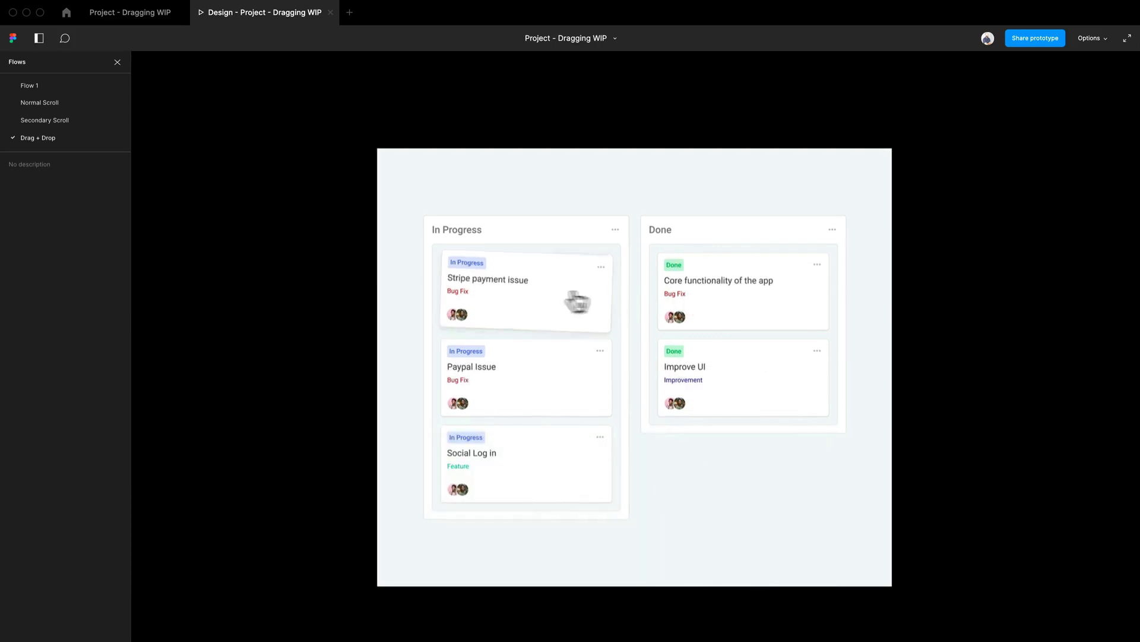
drag(578, 301, 653, 546)
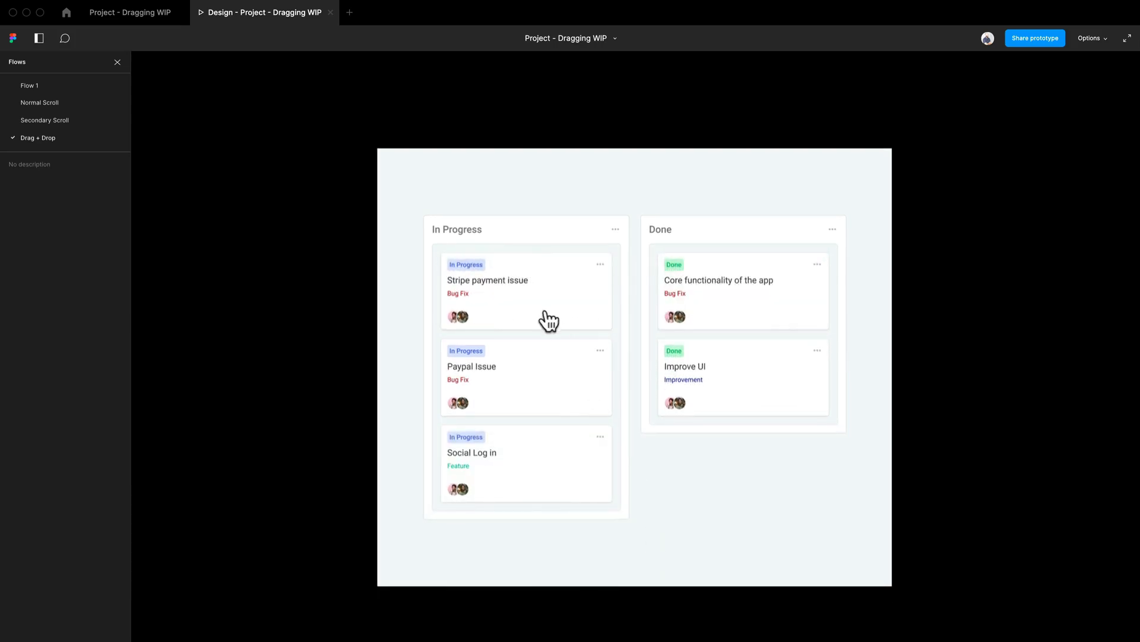
mouse_move(547, 319)
mouse_down()
mouse_move(603, 319)
mouse_move(554, 315)
mouse_up()
click(130, 12)
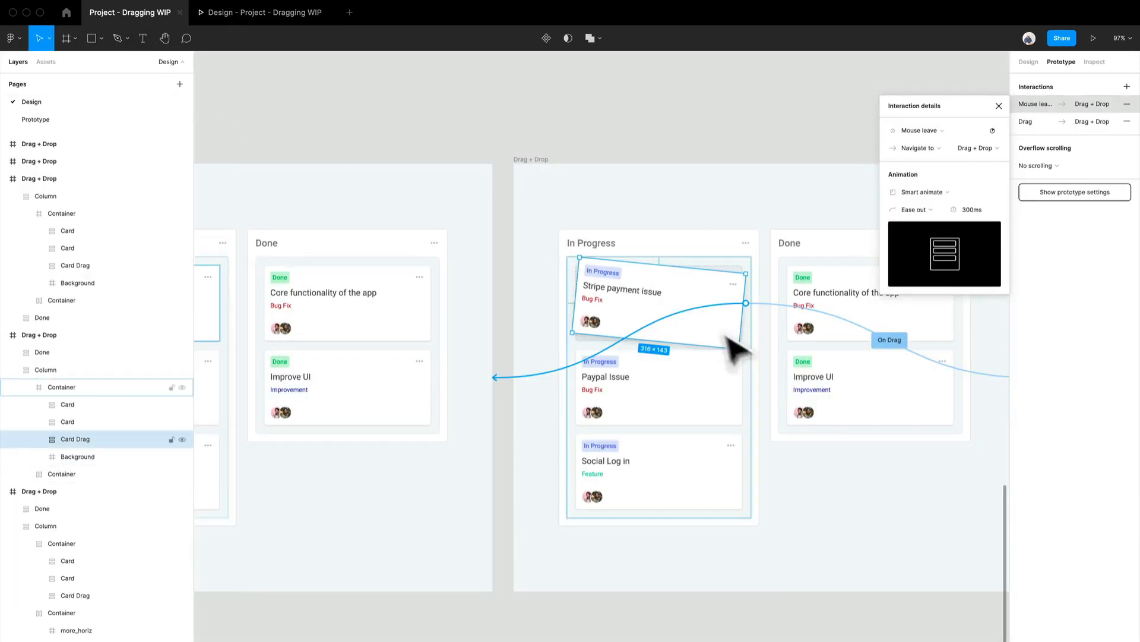
- Add a second link from the second frame's tilted Stripe card back to the first frame, with a Mouse up trigger
drag(747, 305, 499, 471)
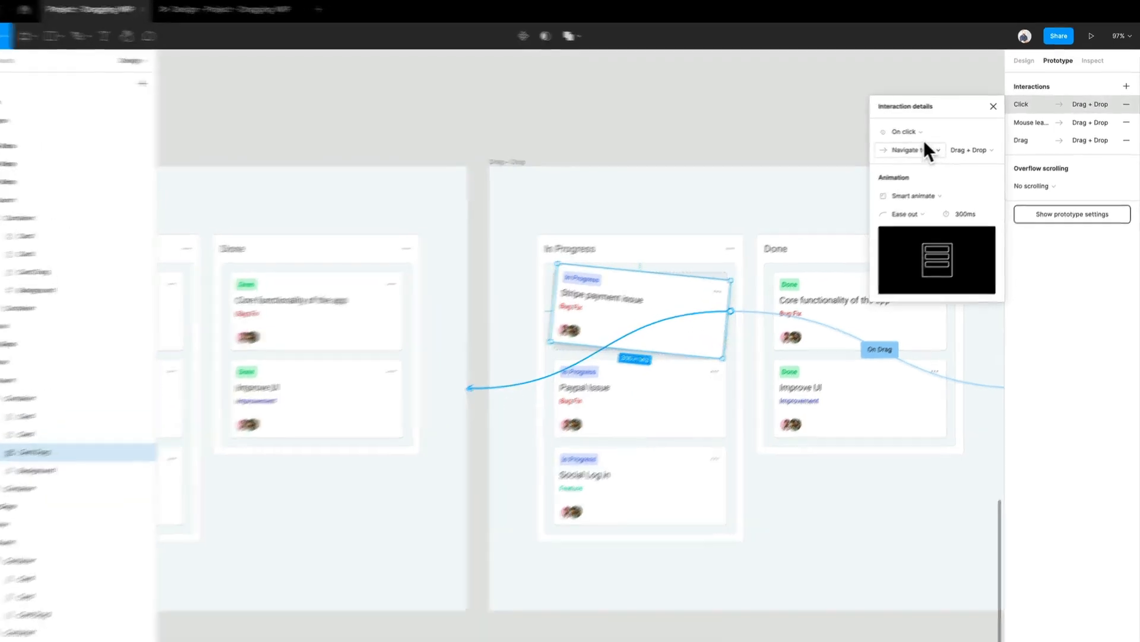
click(928, 132)
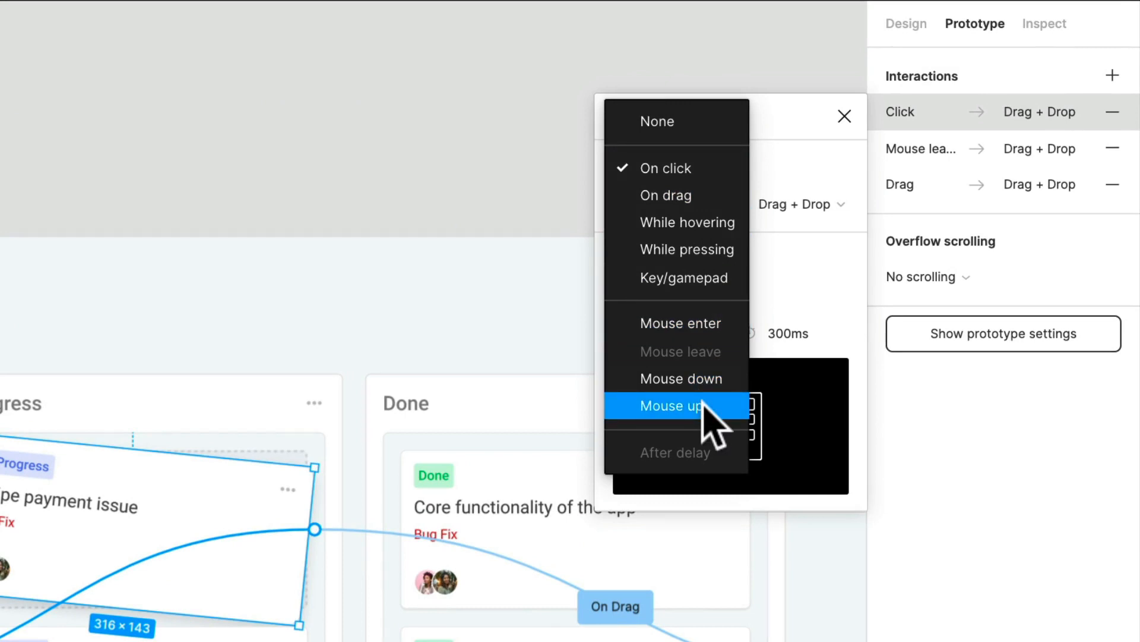
click(696, 390)
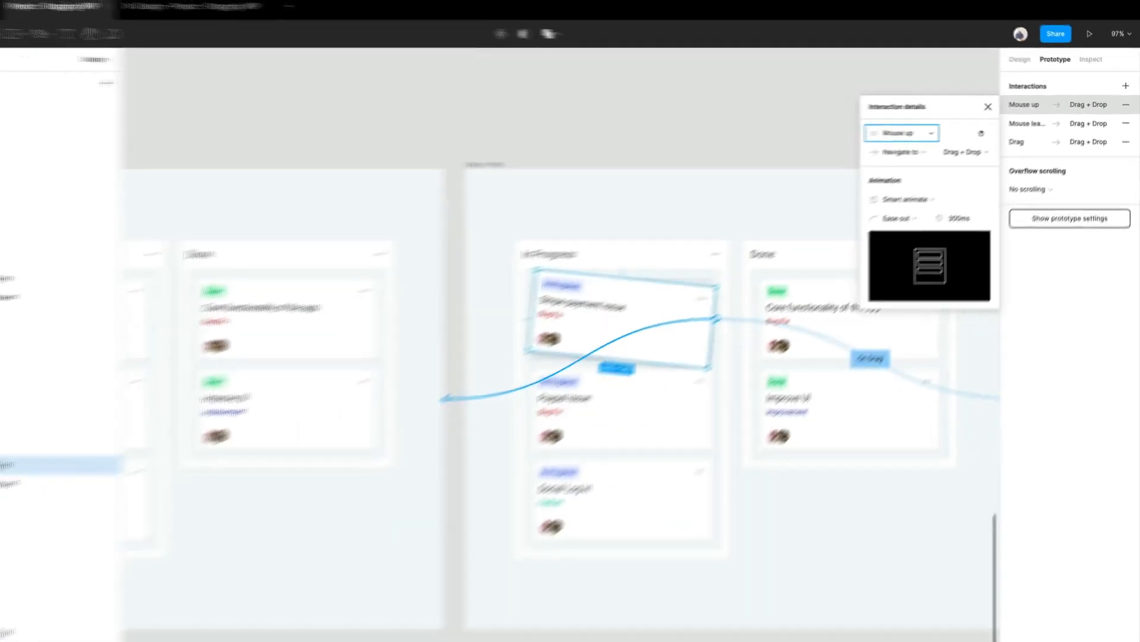
click(659, 607)
- Test releasing the Stripe payment issue card outside its column and dragging it to Done in the prototype preview
click(283, 19)
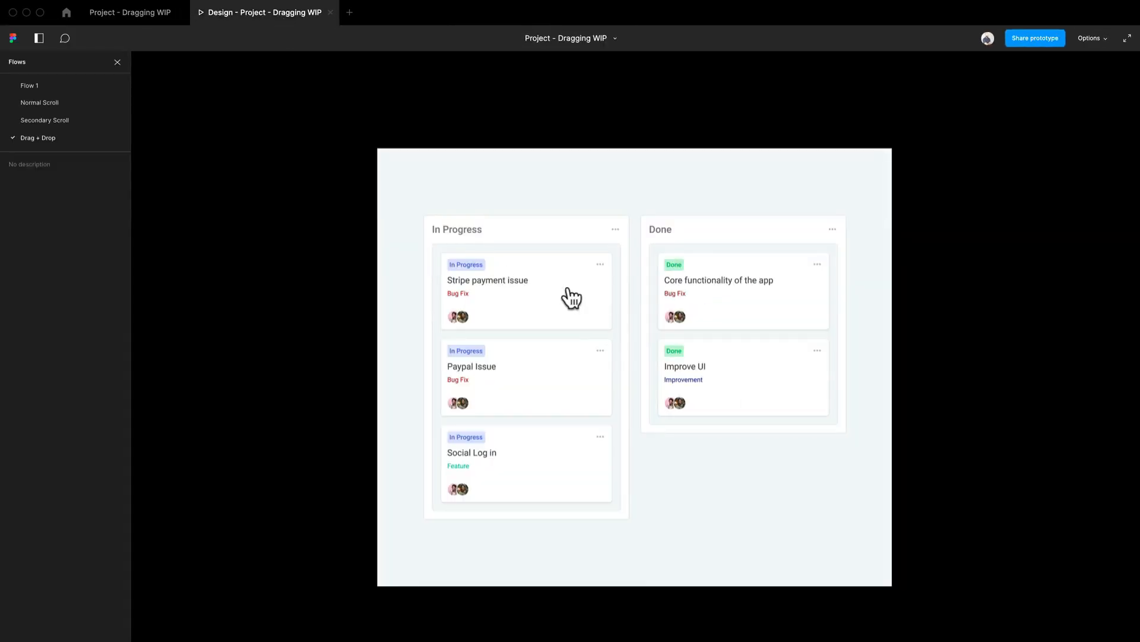
drag(571, 297, 644, 369)
drag(547, 311, 676, 322)
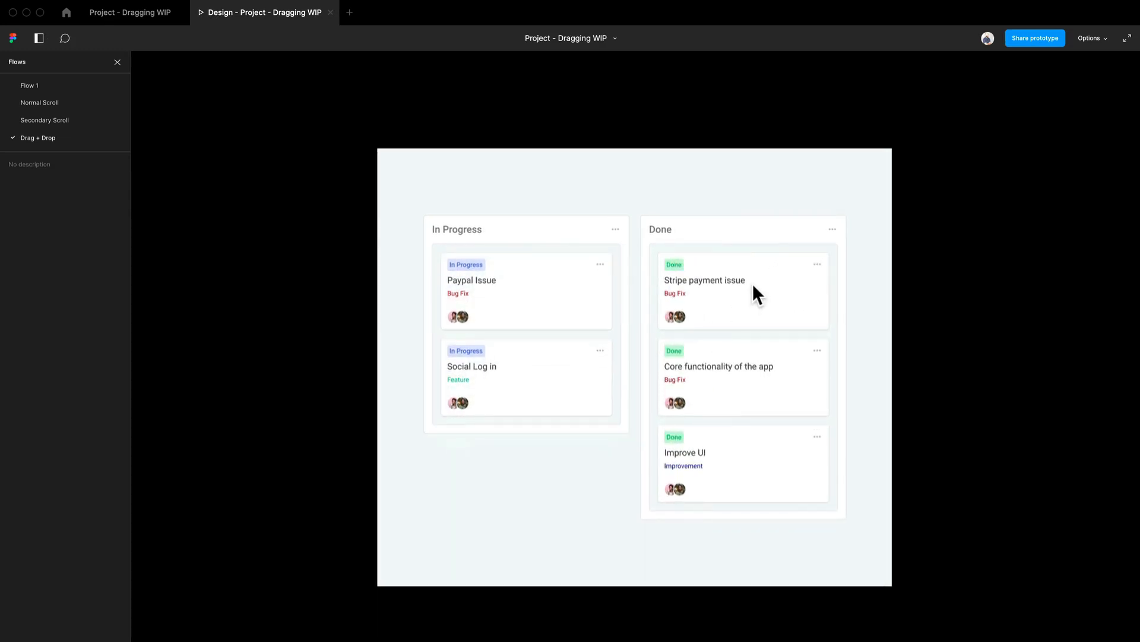